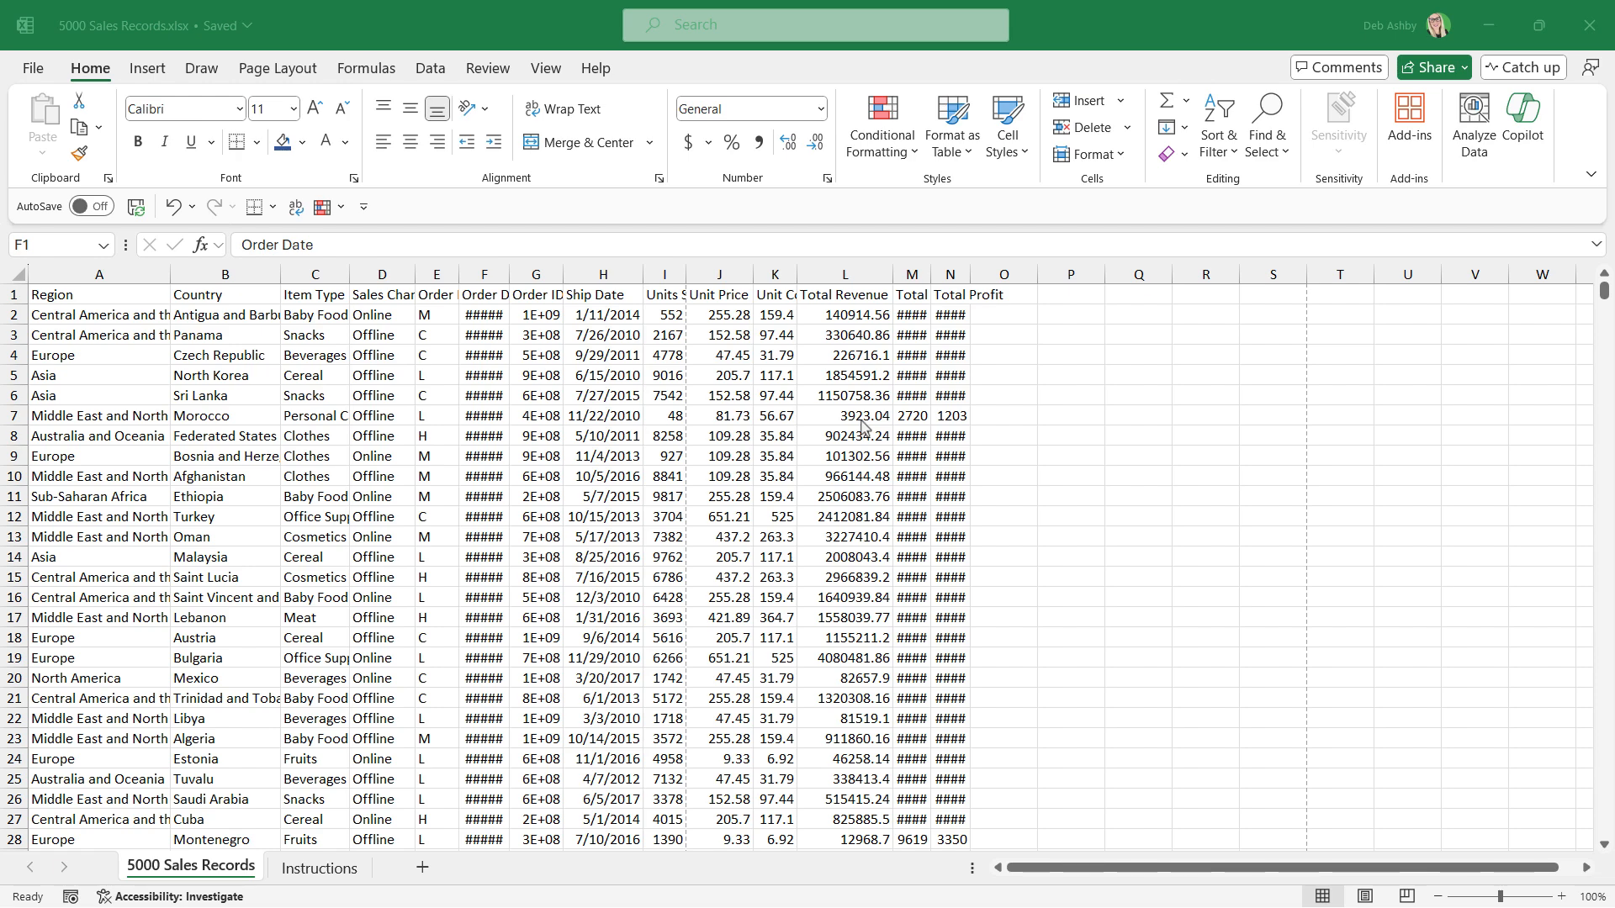
Look through the raw sales records and examine the print preview of the 5000 Sales Records sheet.
scroll(443, 424, "down", 18)
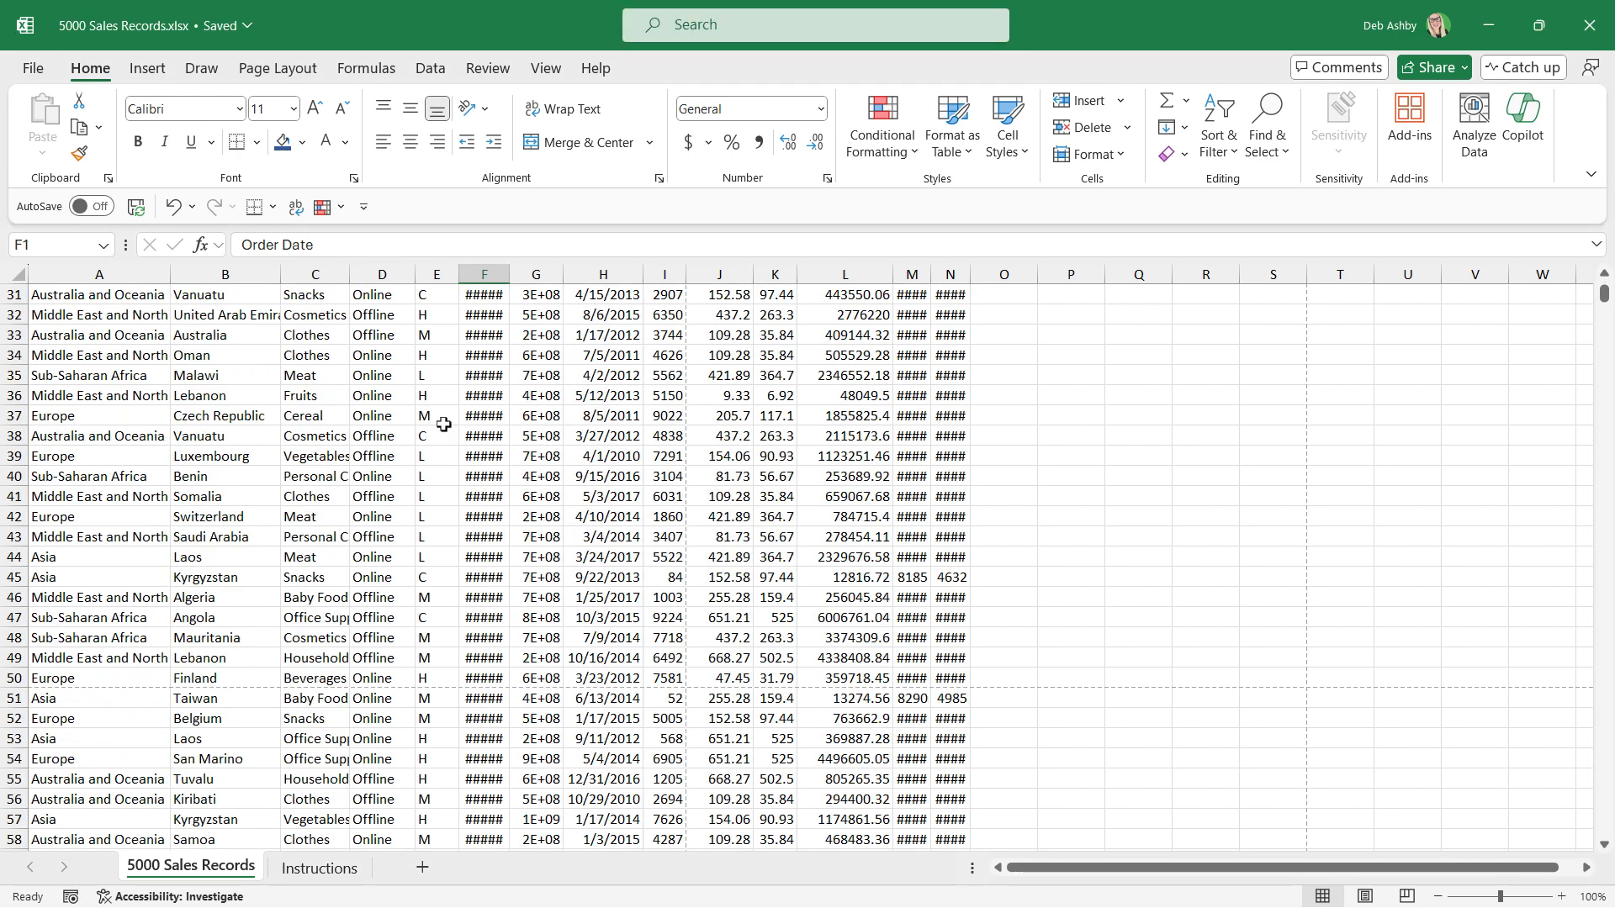
scroll(443, 424, "up", 18)
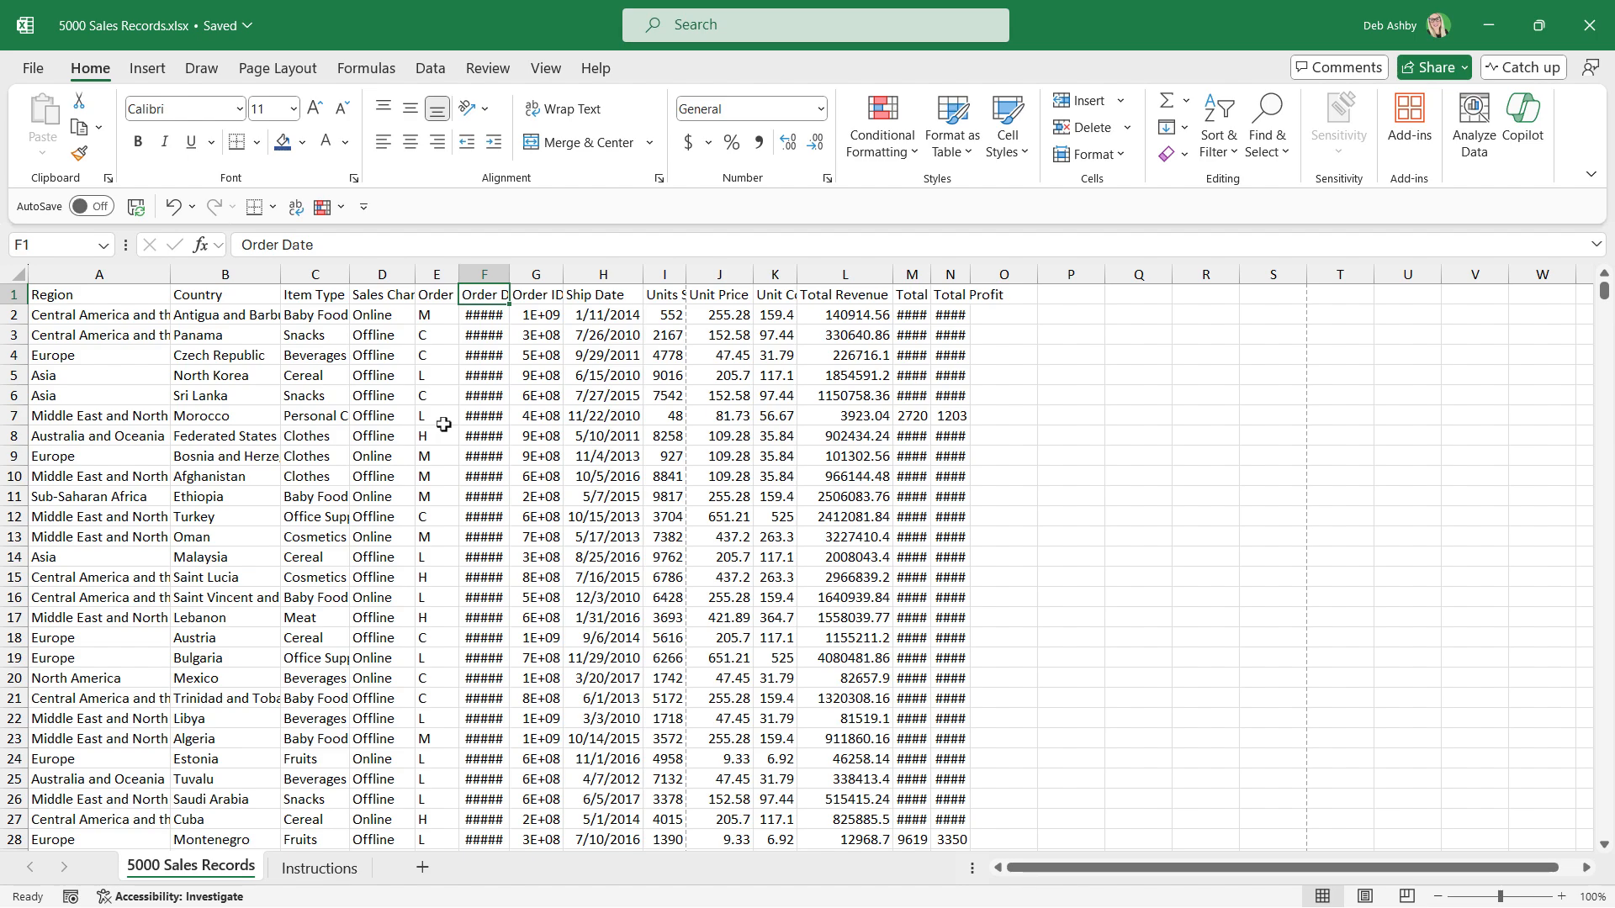
left_click(27, 71)
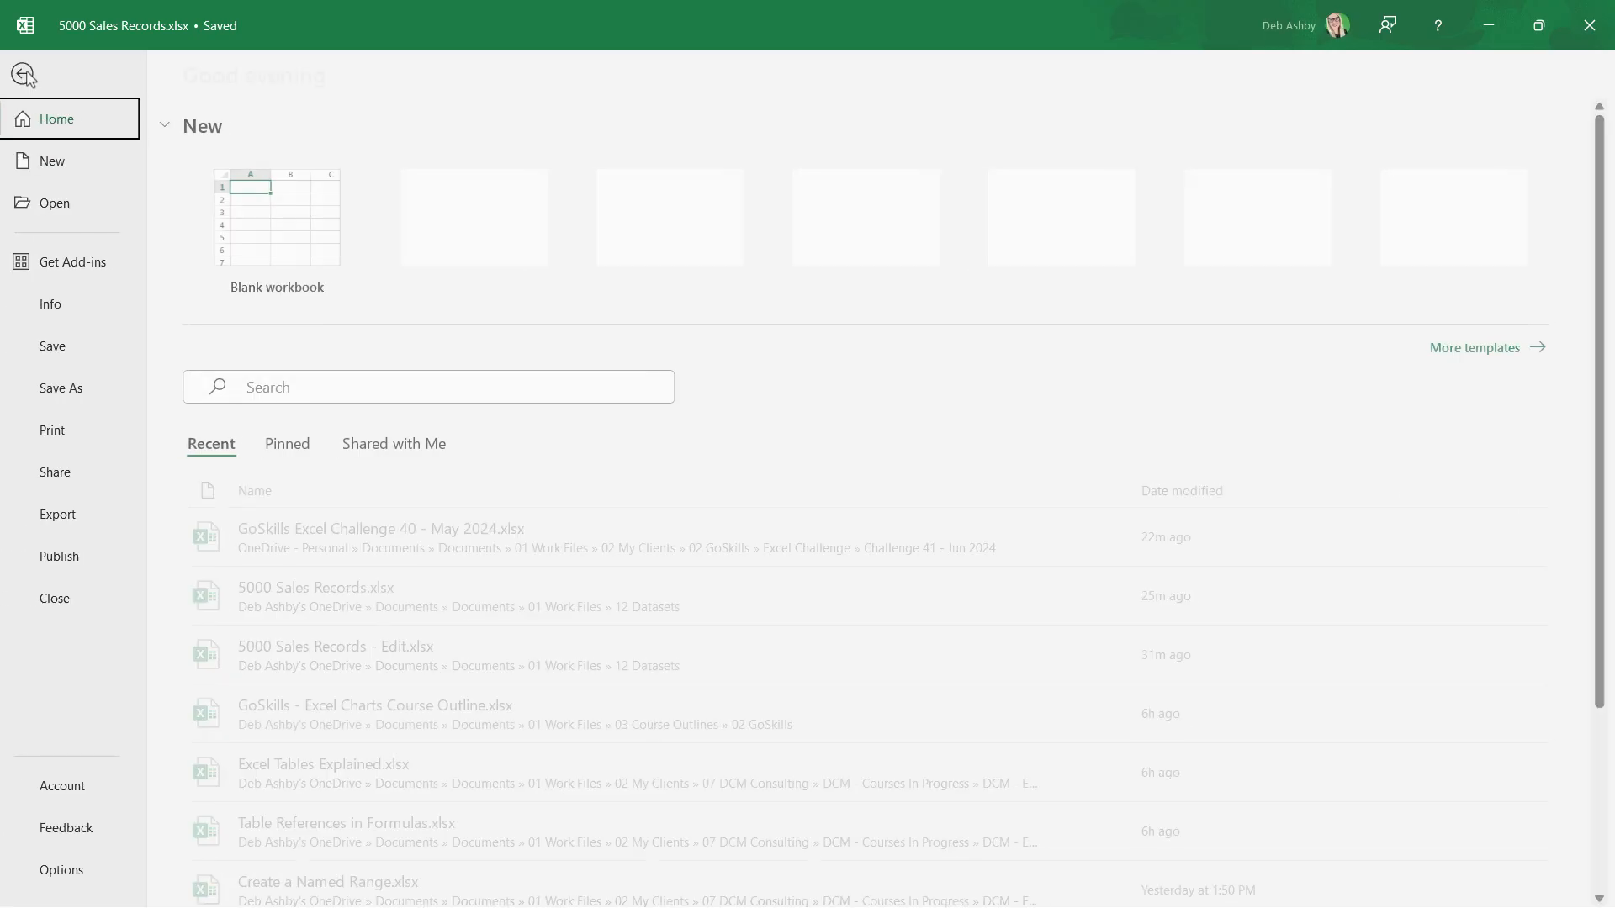
left_click(54, 433)
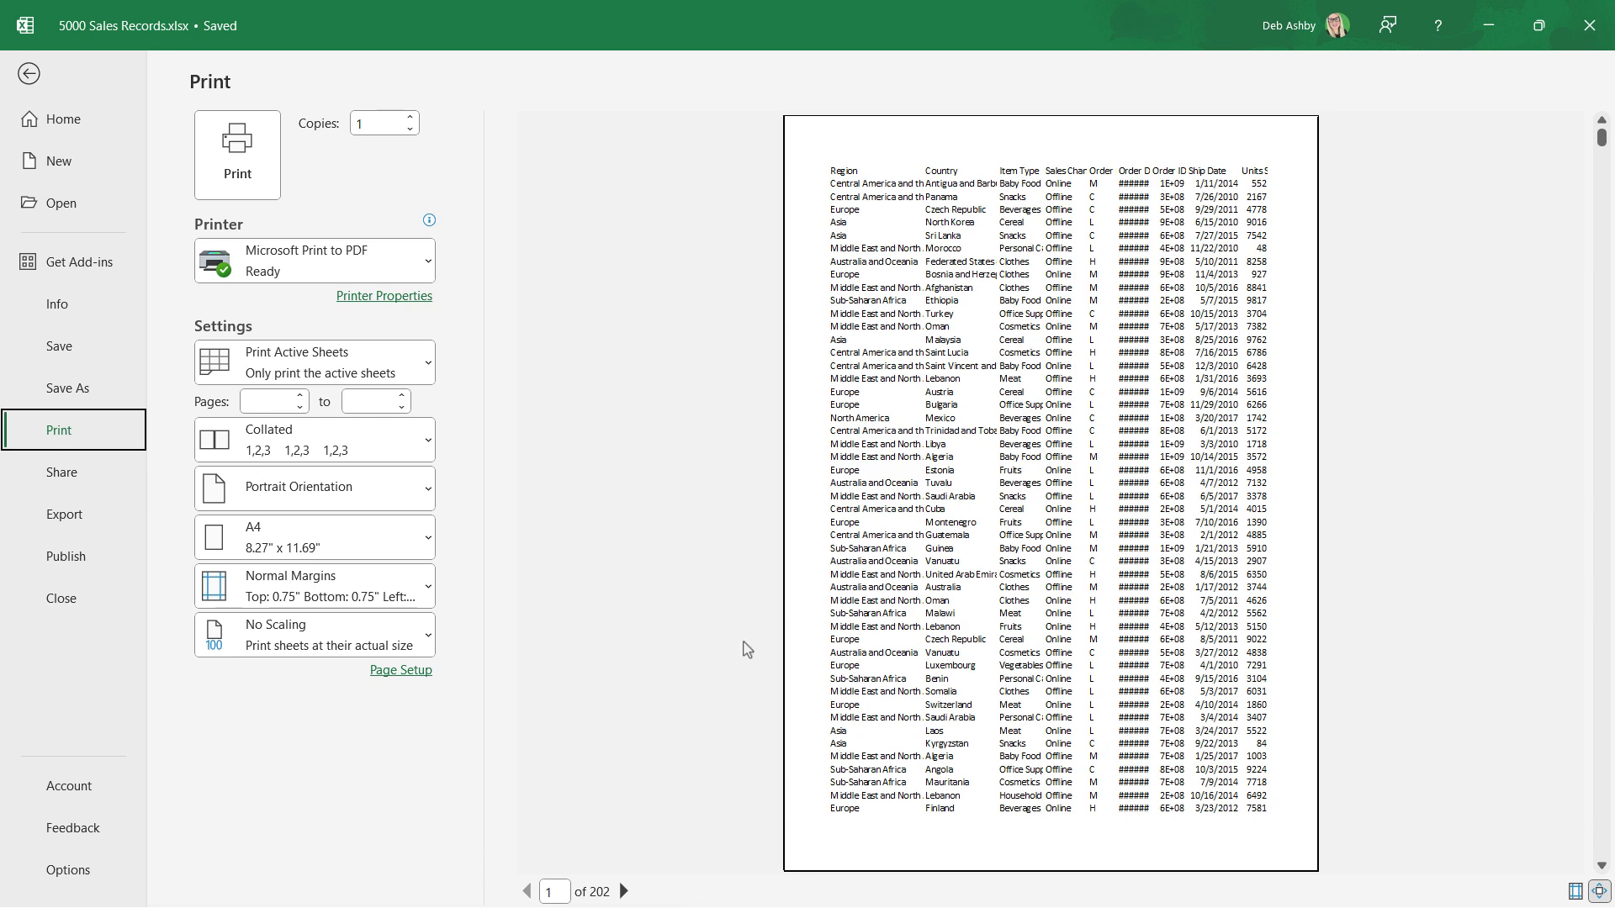
key("Escape")
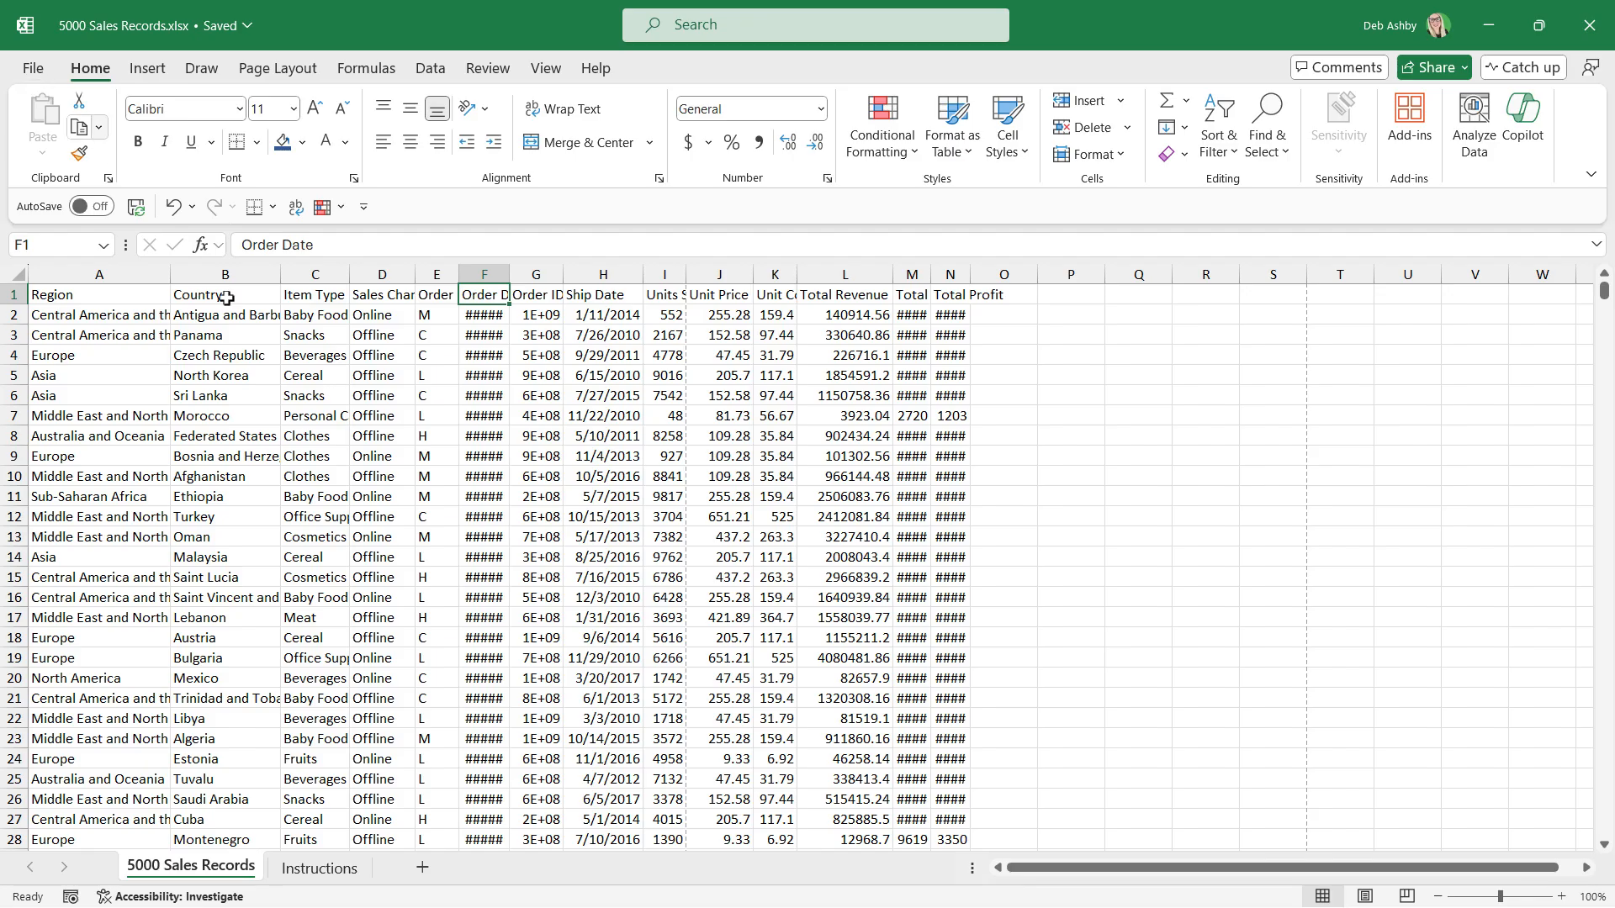
Following the first task on the Instructions sheet, replace every "Central America and the Caribbean" with "CCAC" in the Region column of 5000 Sales Records.
left_click(319, 868)
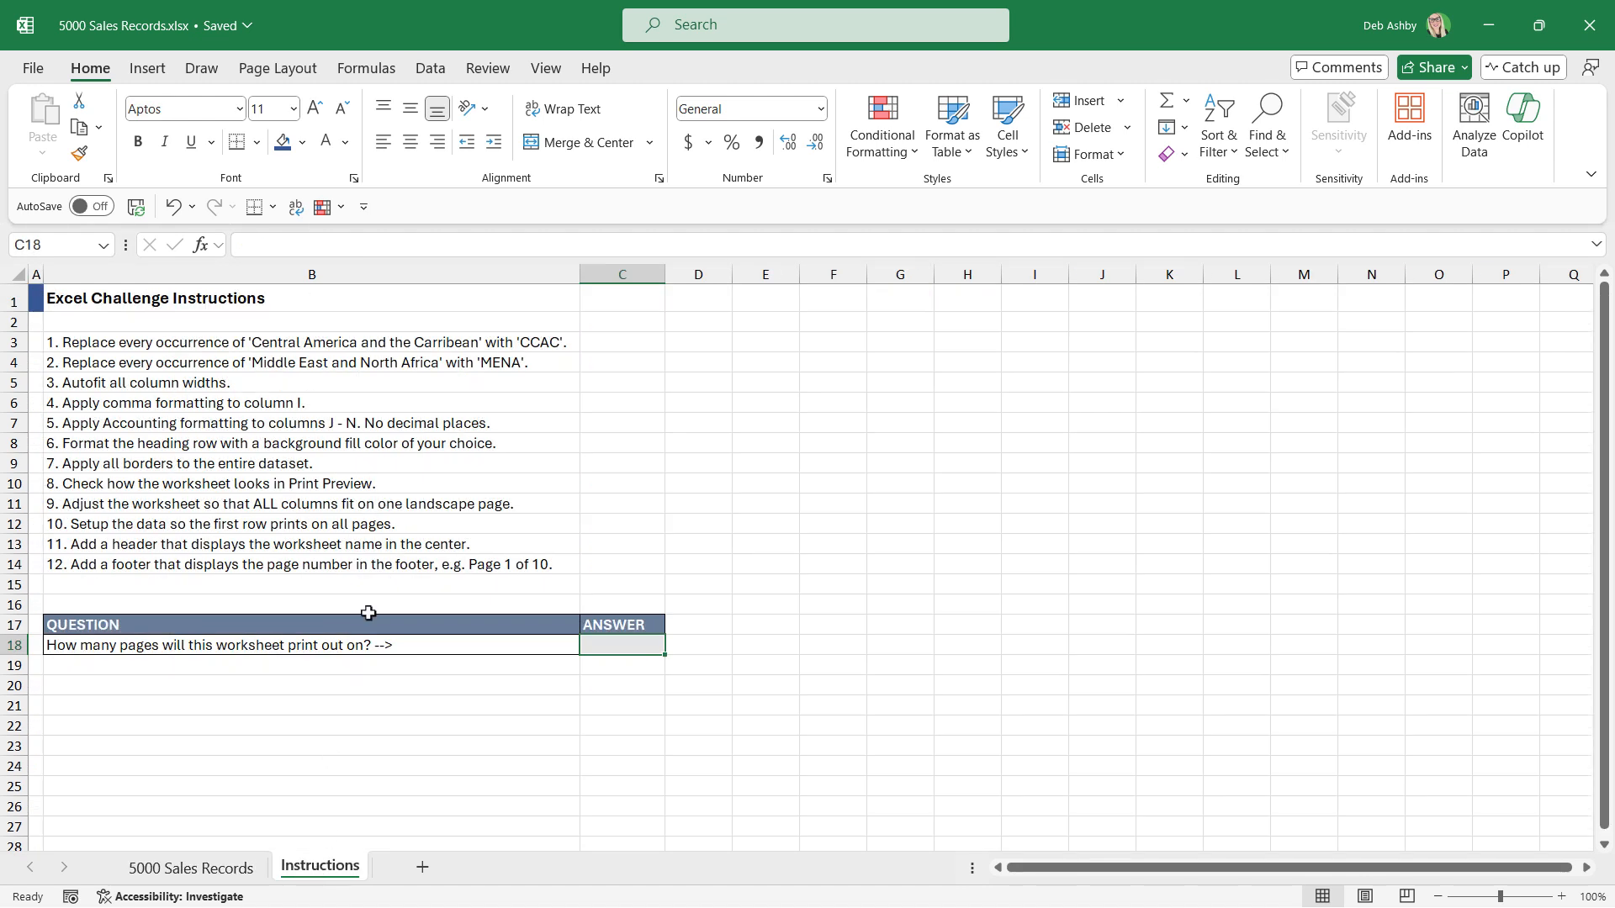
left_click(122, 345)
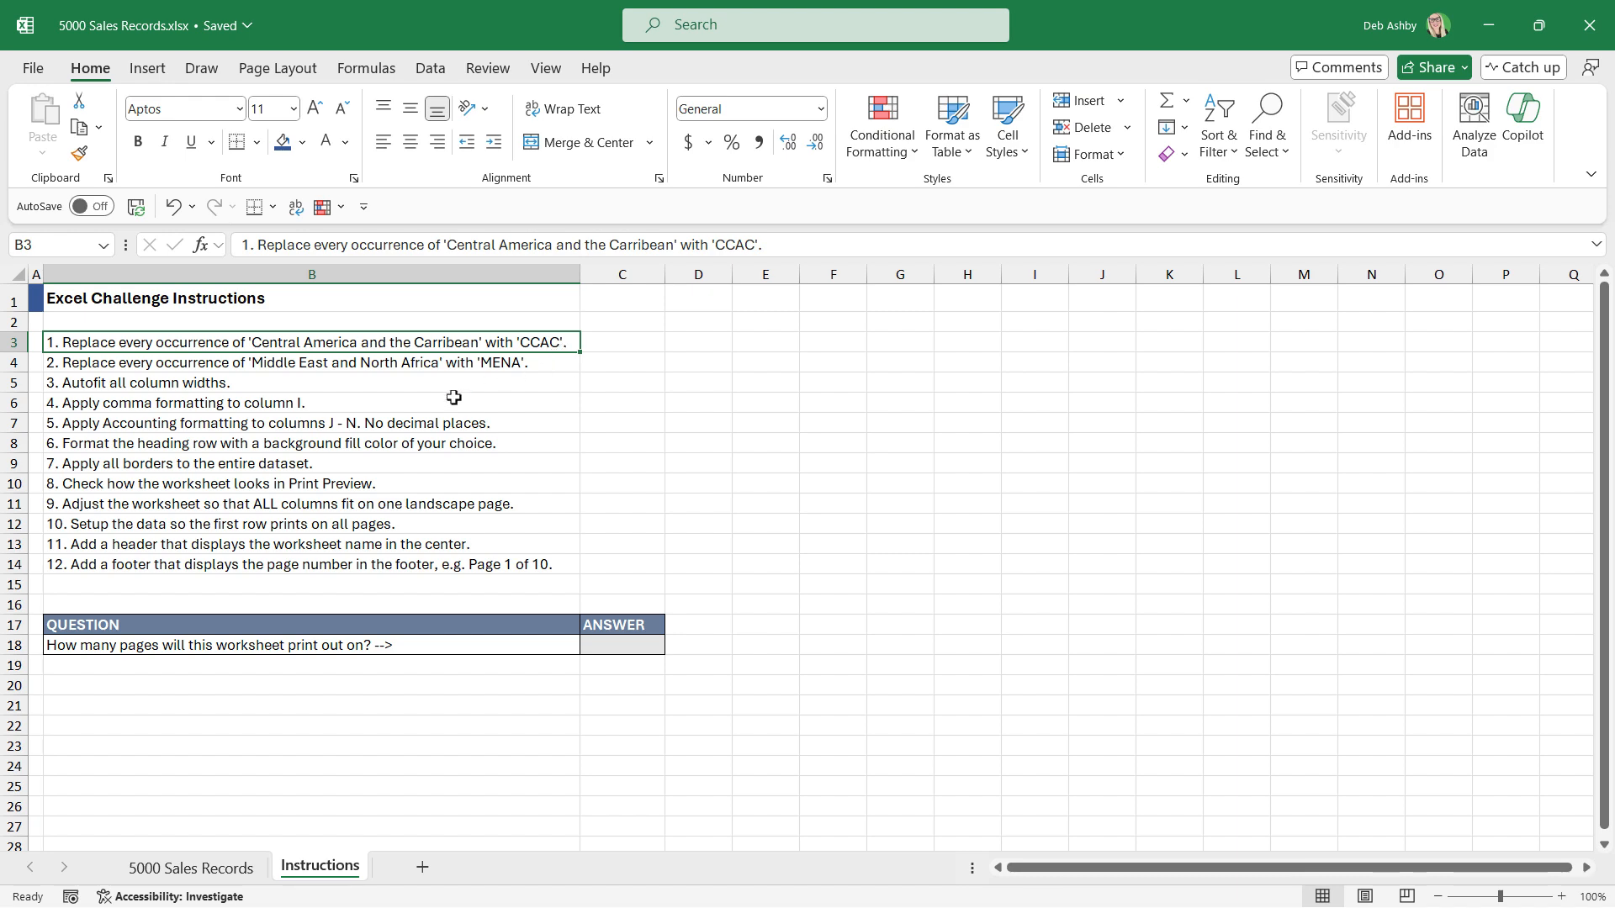
left_click(224, 867)
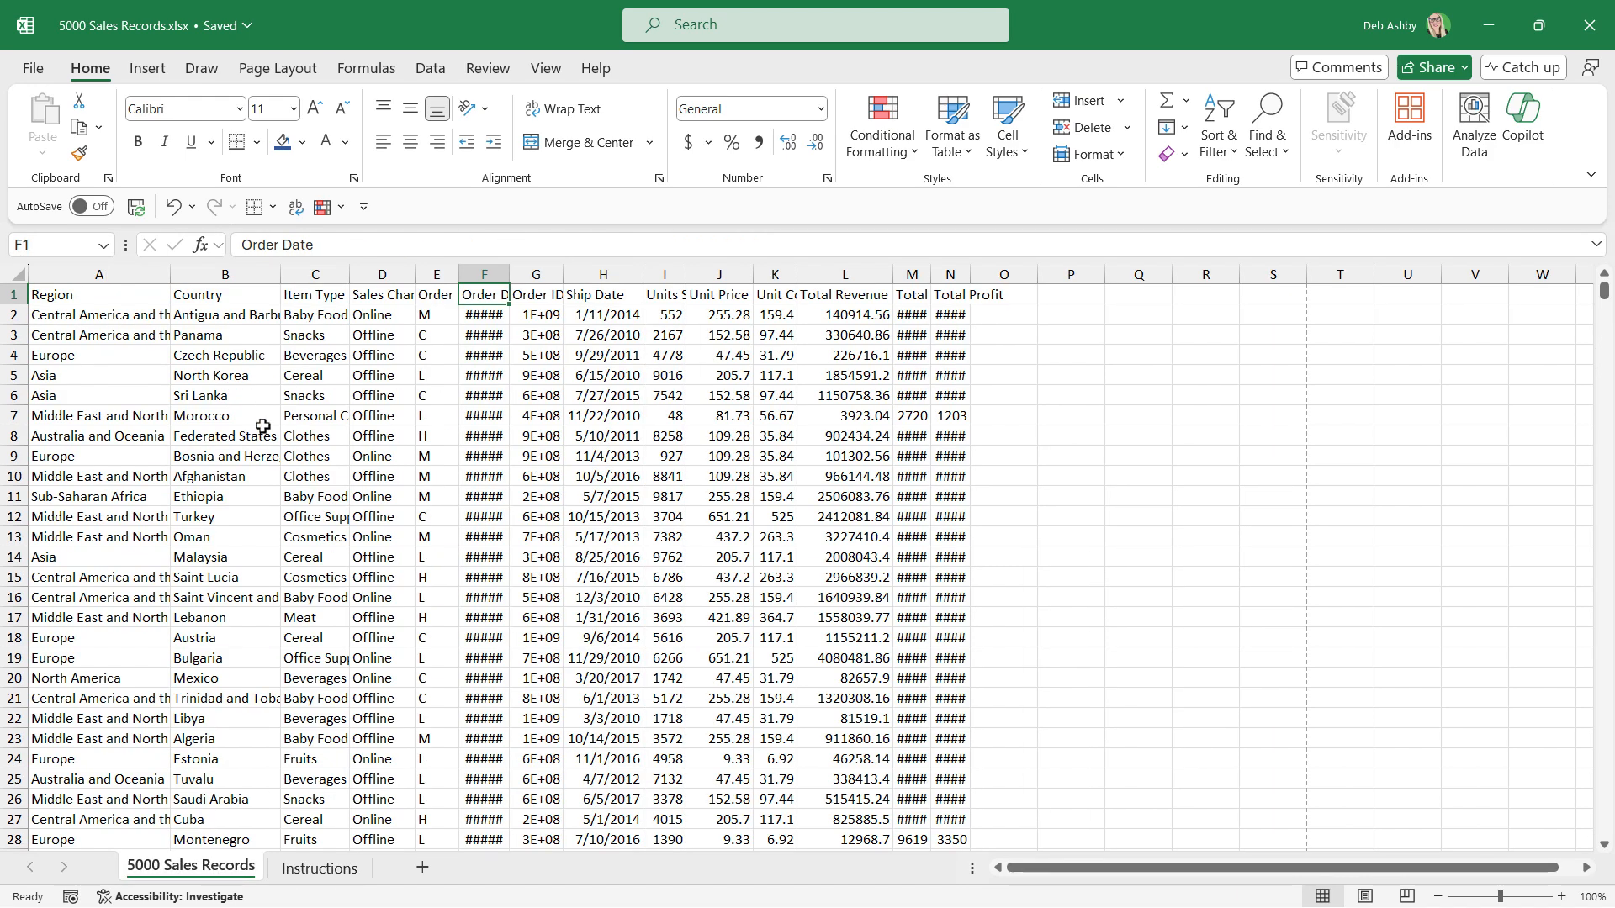
left_click(133, 275)
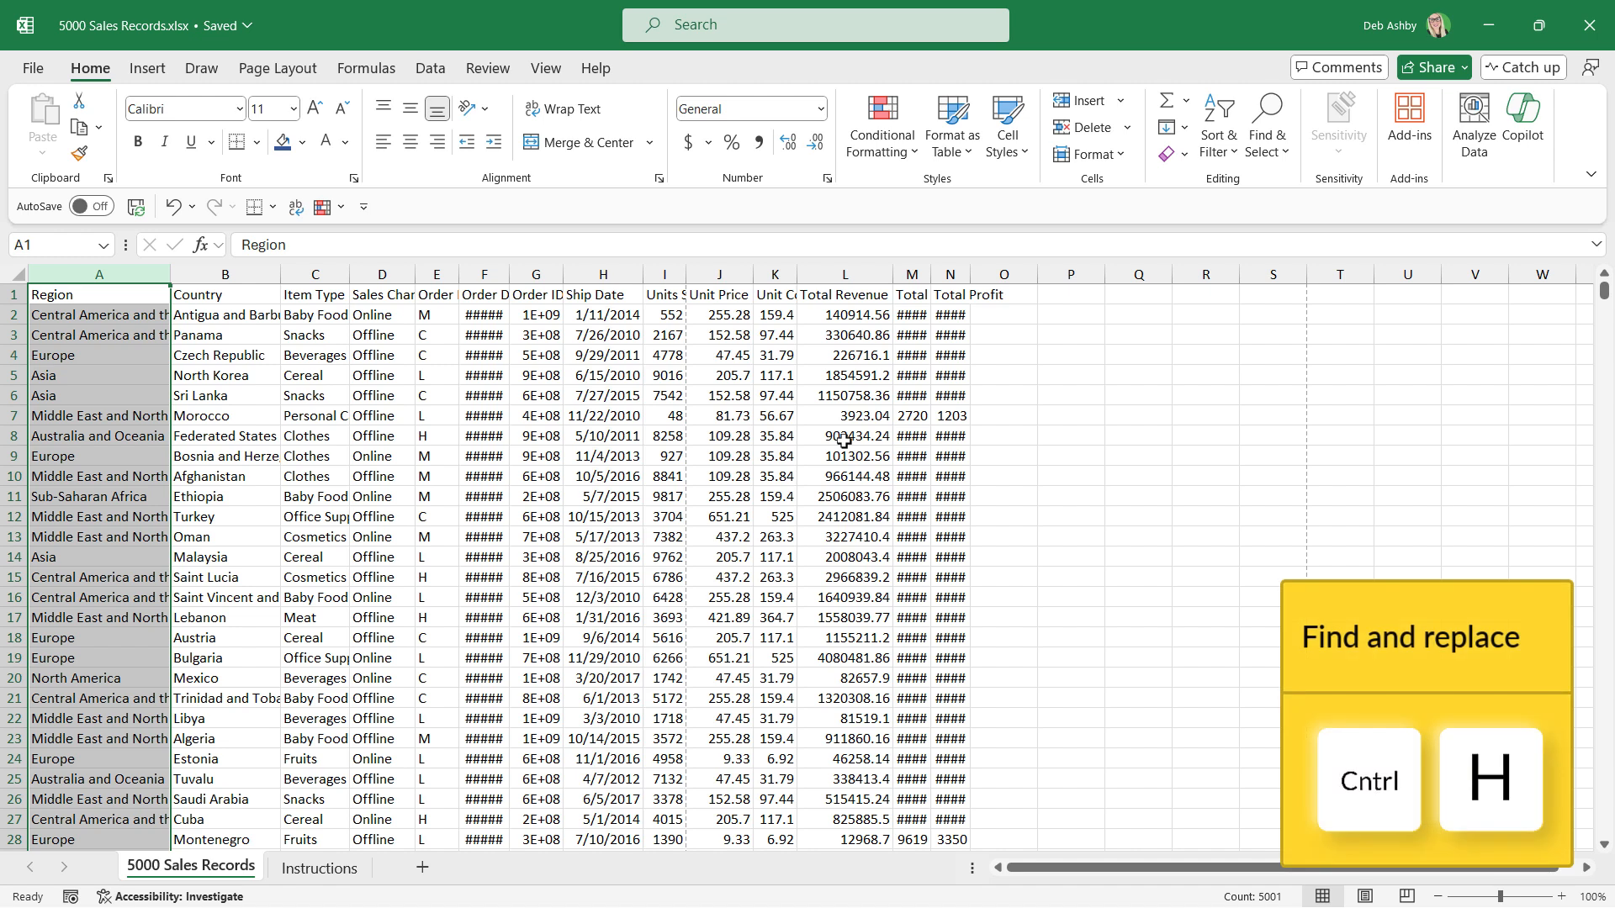
key("ctrl+h")
left_click_drag(951, 433, 697, 390)
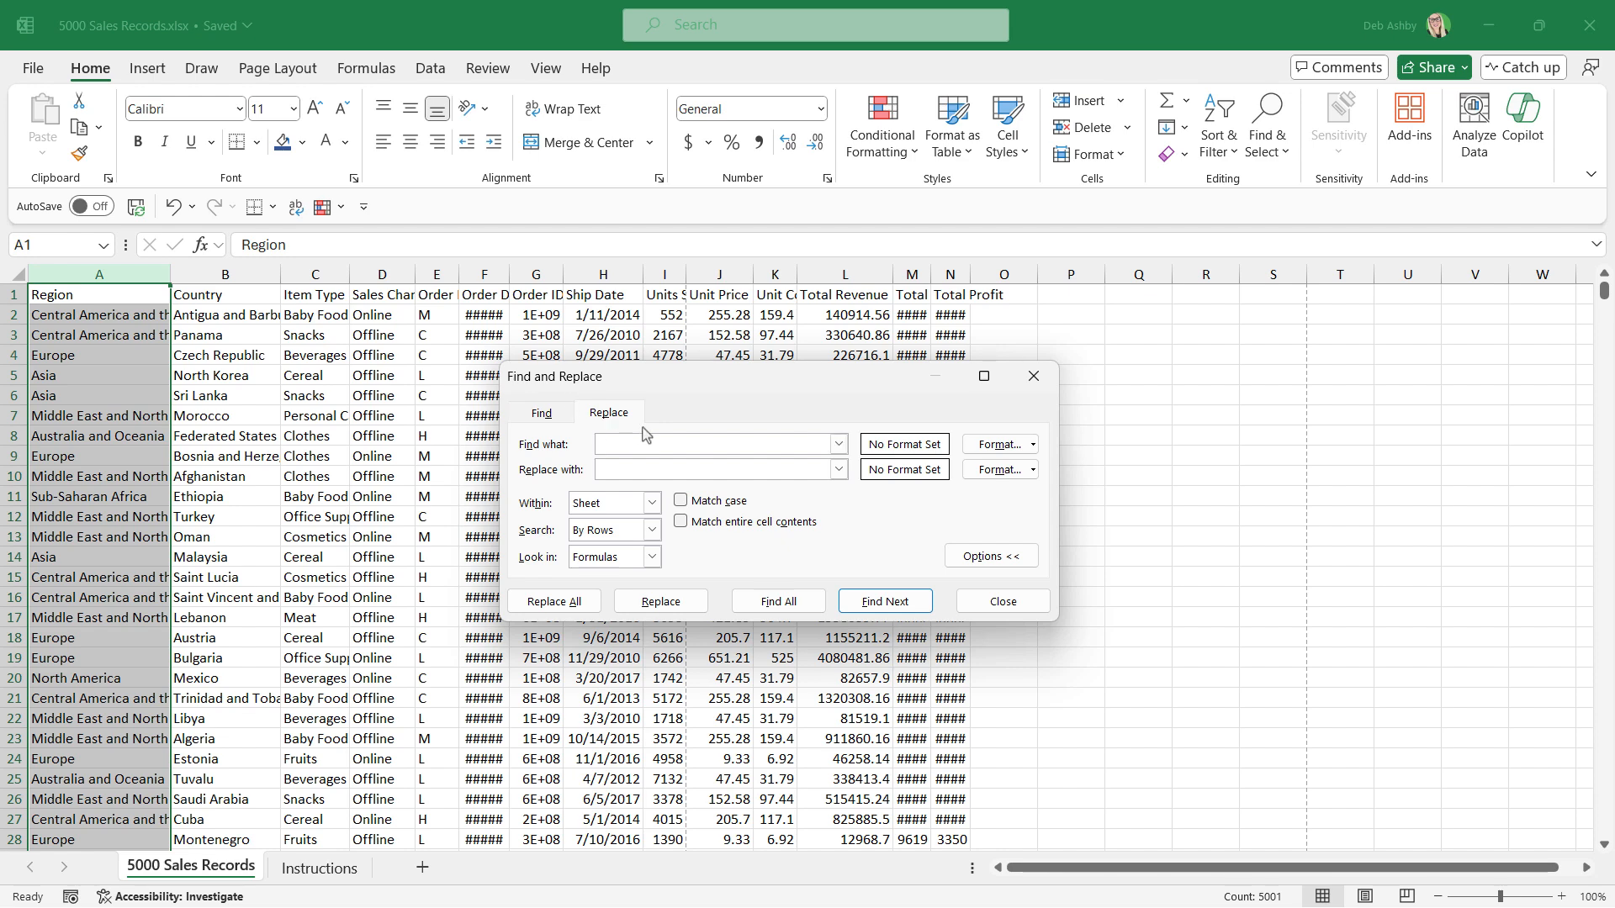
type("Central America and the Caribbean")
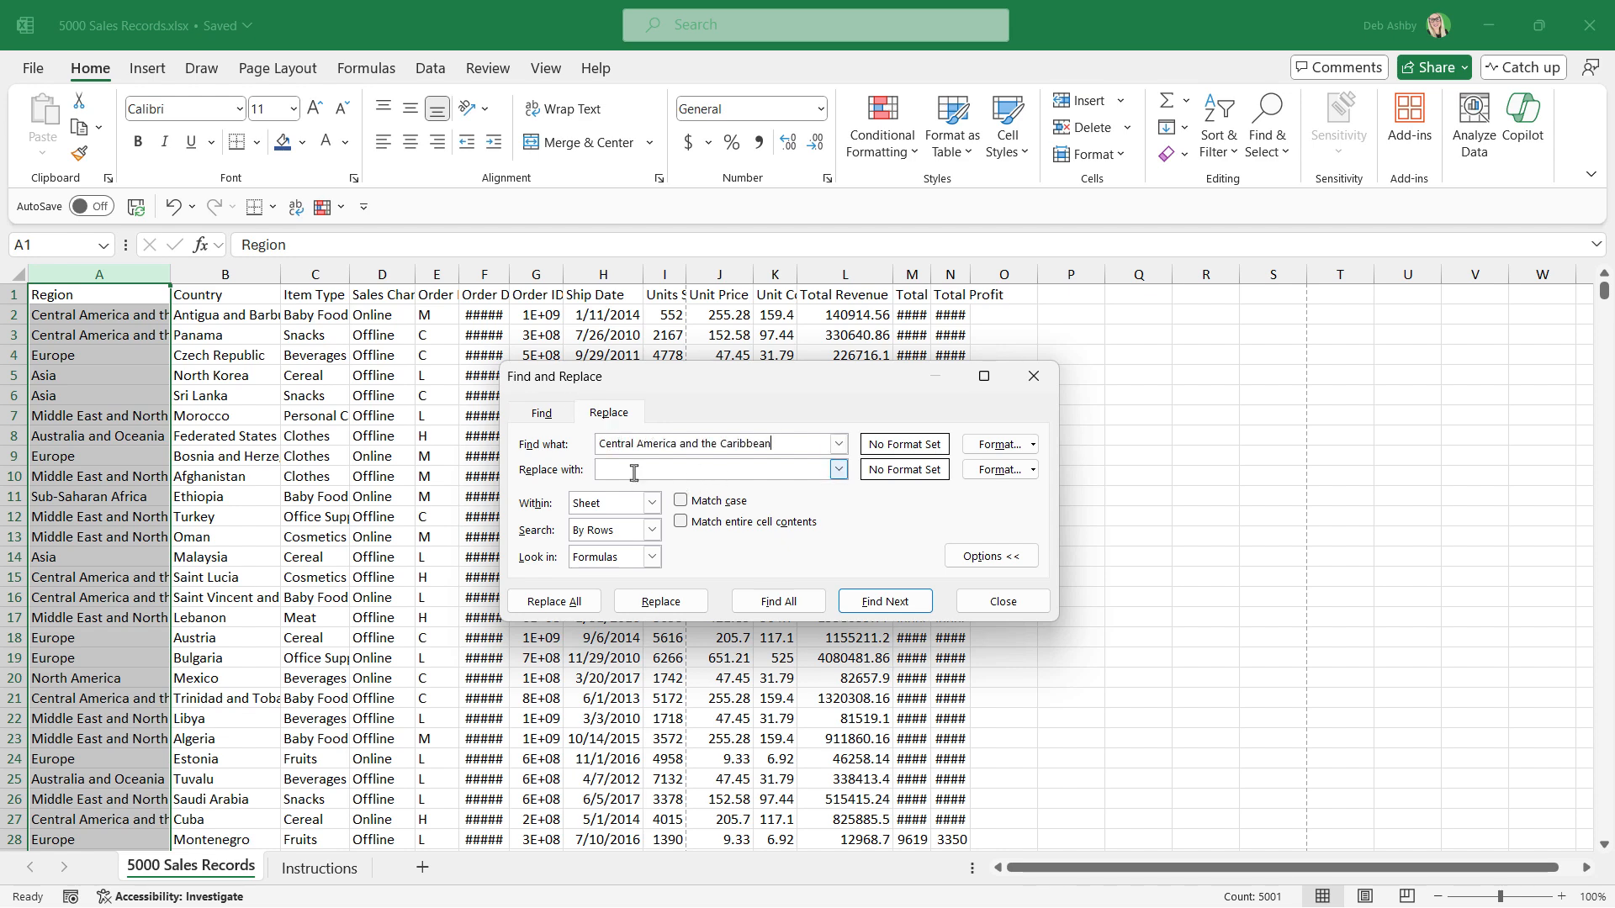
left_click(634, 472)
left_click(576, 605)
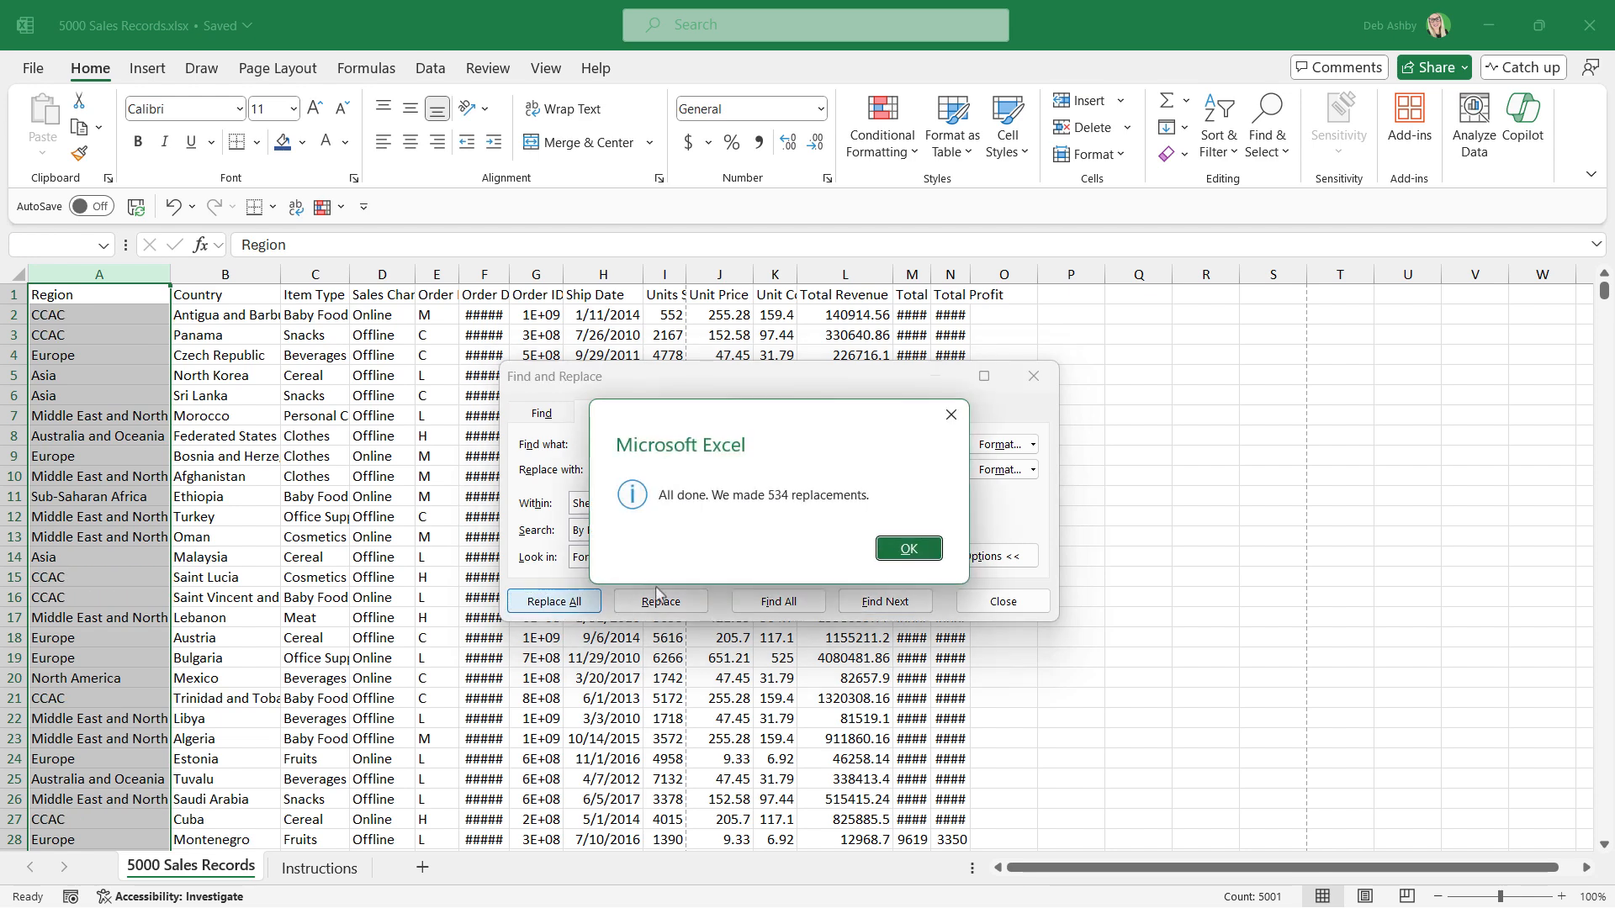
left_click(910, 551)
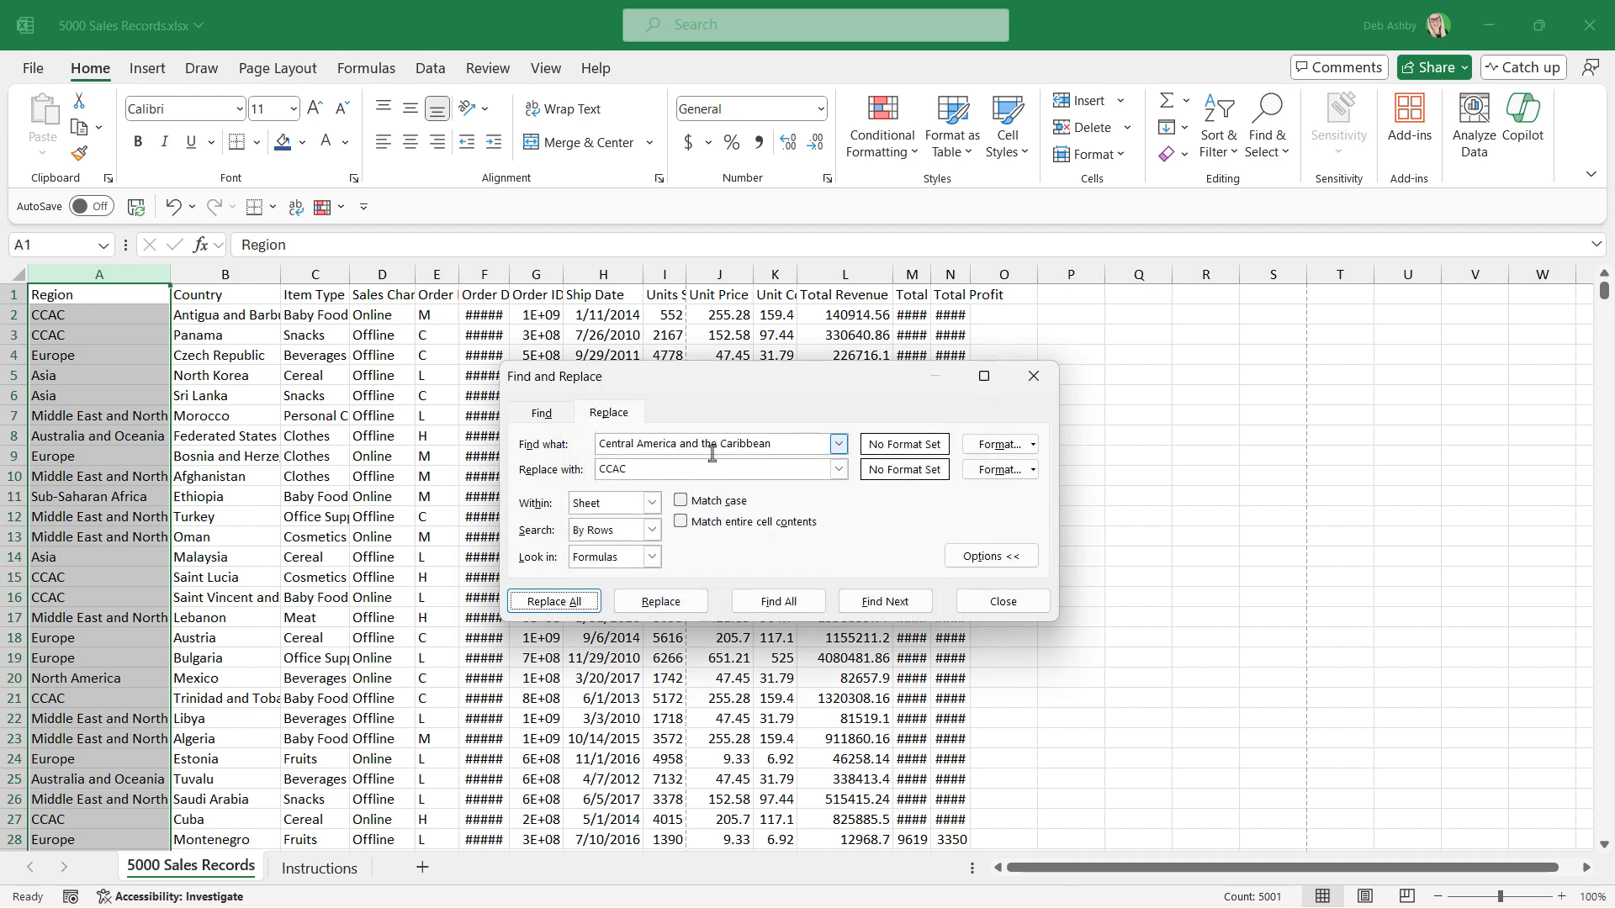
Replace every "Middle East and North Africa" in the Region column with "MENA" and close Find and Replace.
left_click(791, 443)
left_click_drag(774, 443, 555, 445)
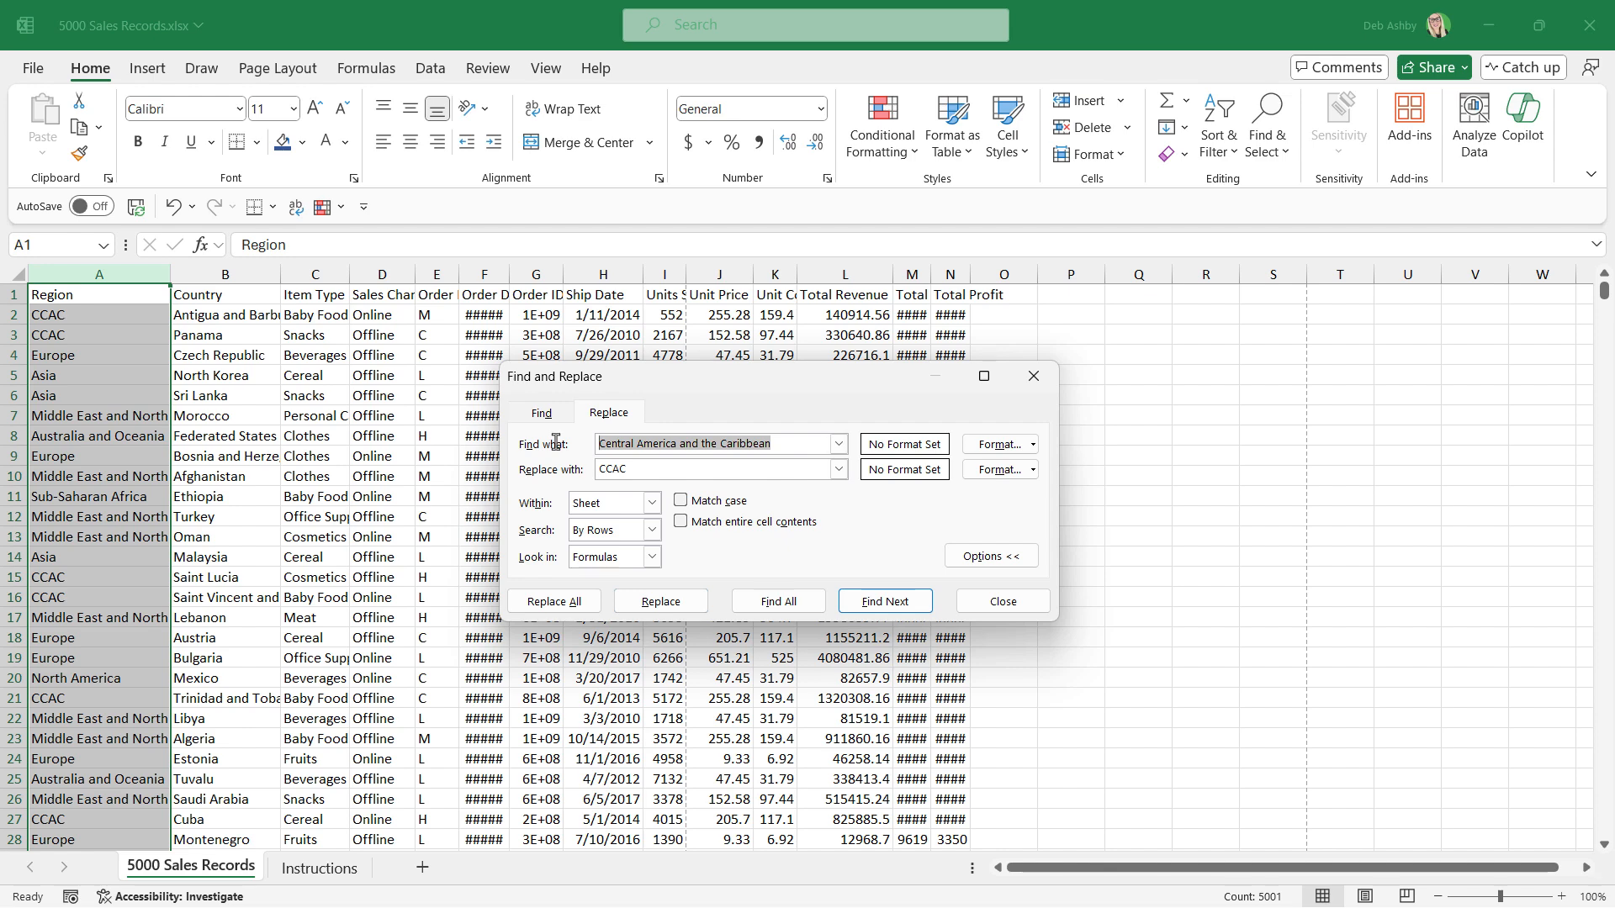
type("Middle East and North Africa")
key("Tab")
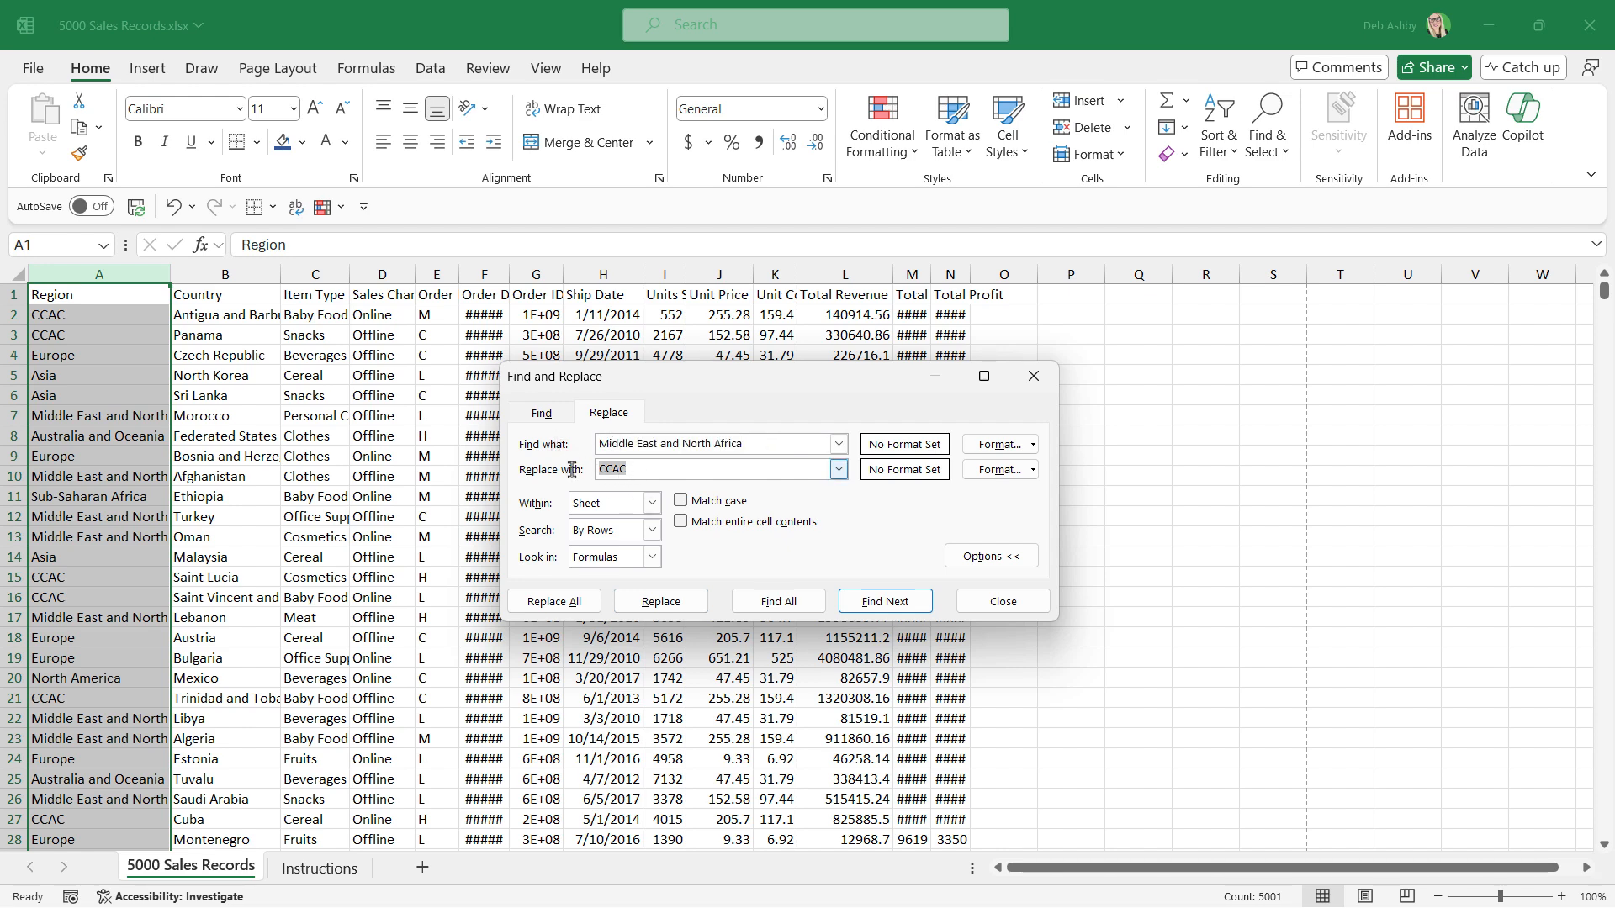
type("MENA")
left_click(551, 602)
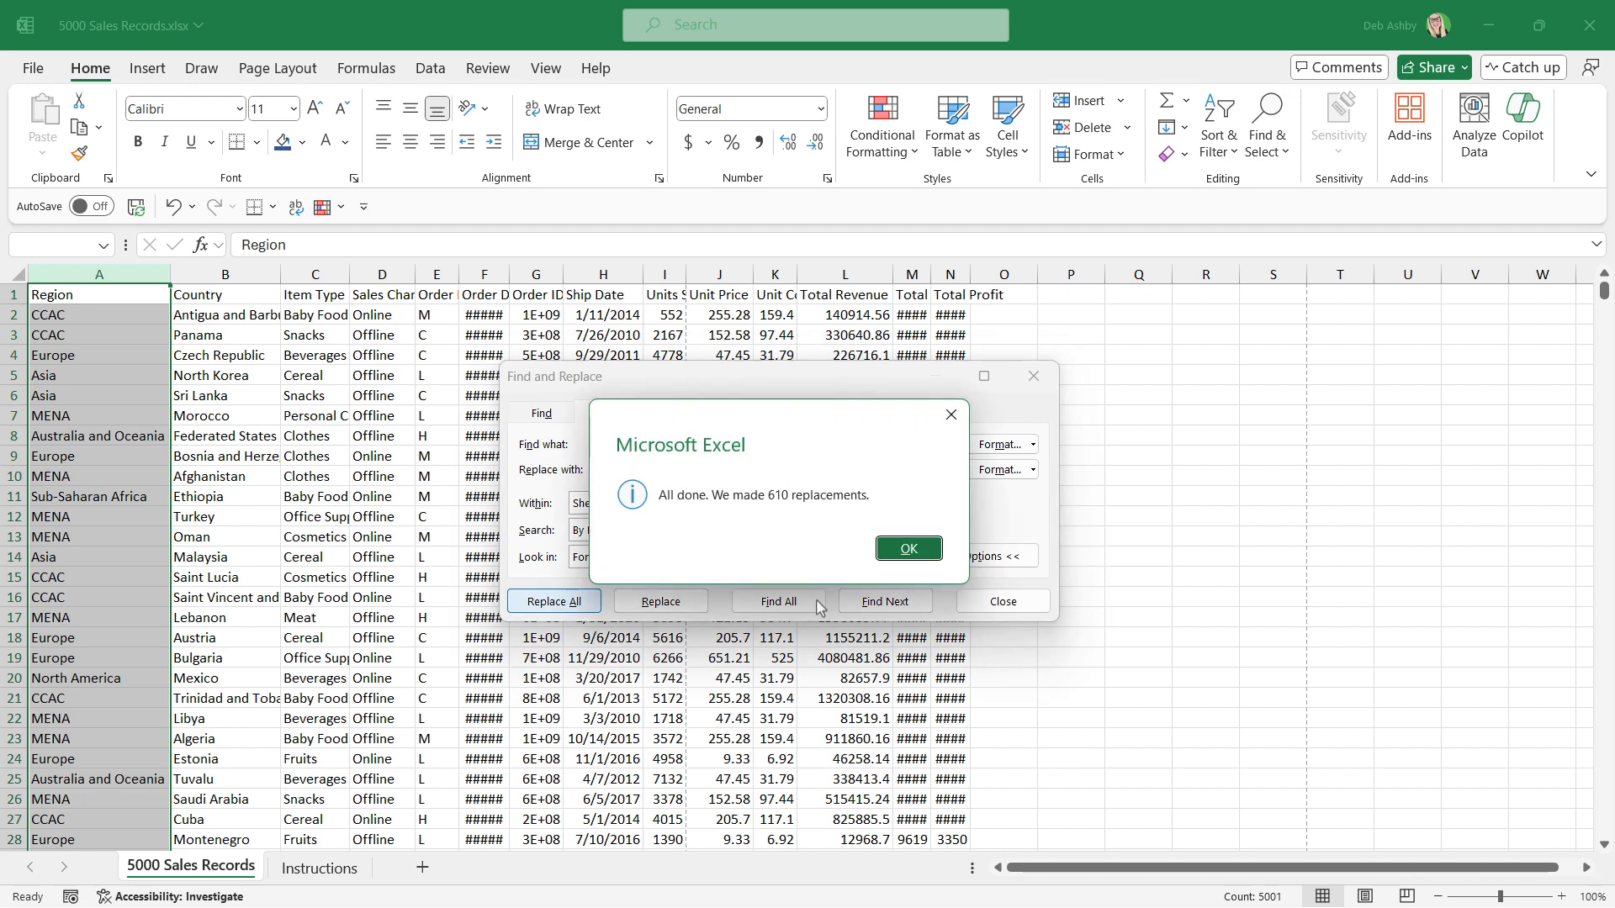
left_click(908, 549)
left_click(1003, 602)
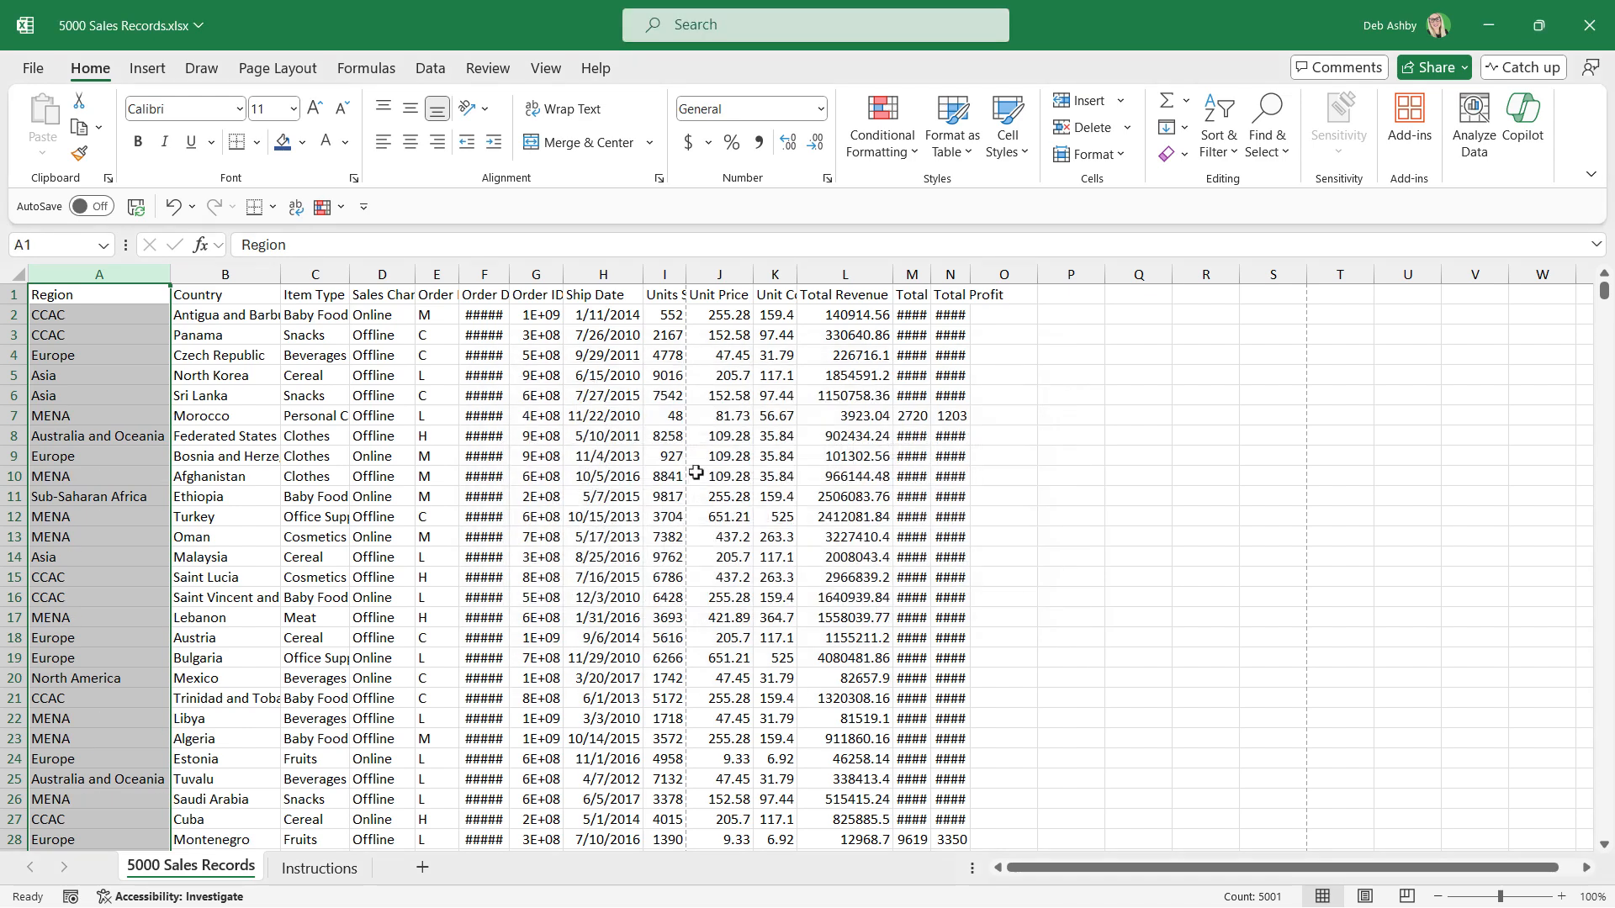
left_click(387, 417)
Check the next tasks on the Instructions sheet and autofit the widths of columns A to N in 5000 Sales Records.
left_click(320, 868)
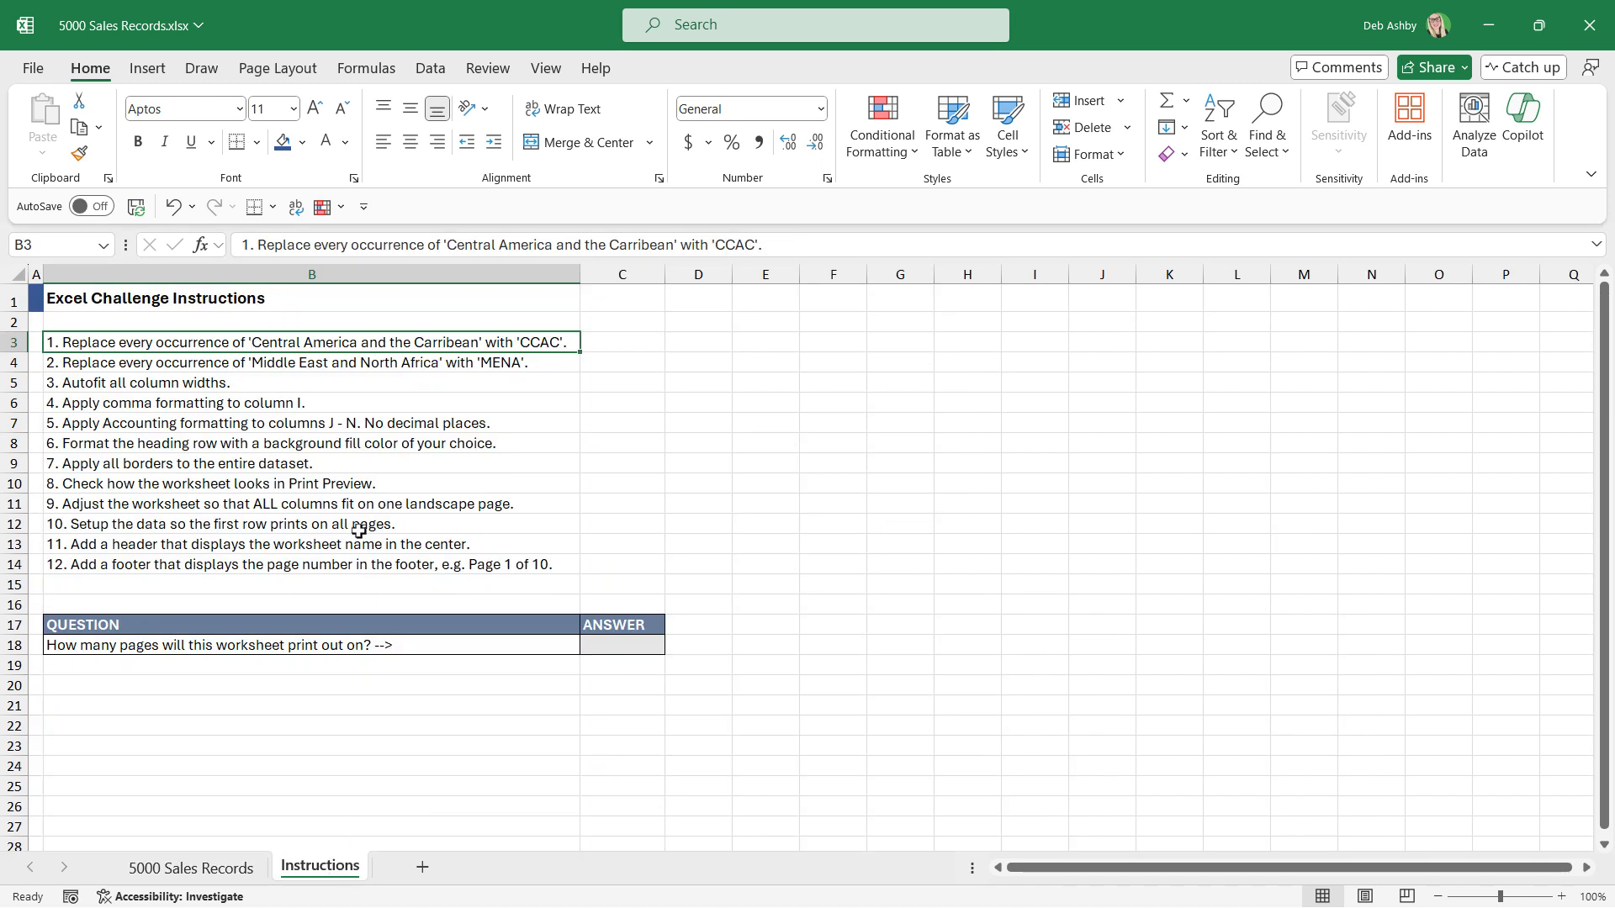
left_click(122, 367)
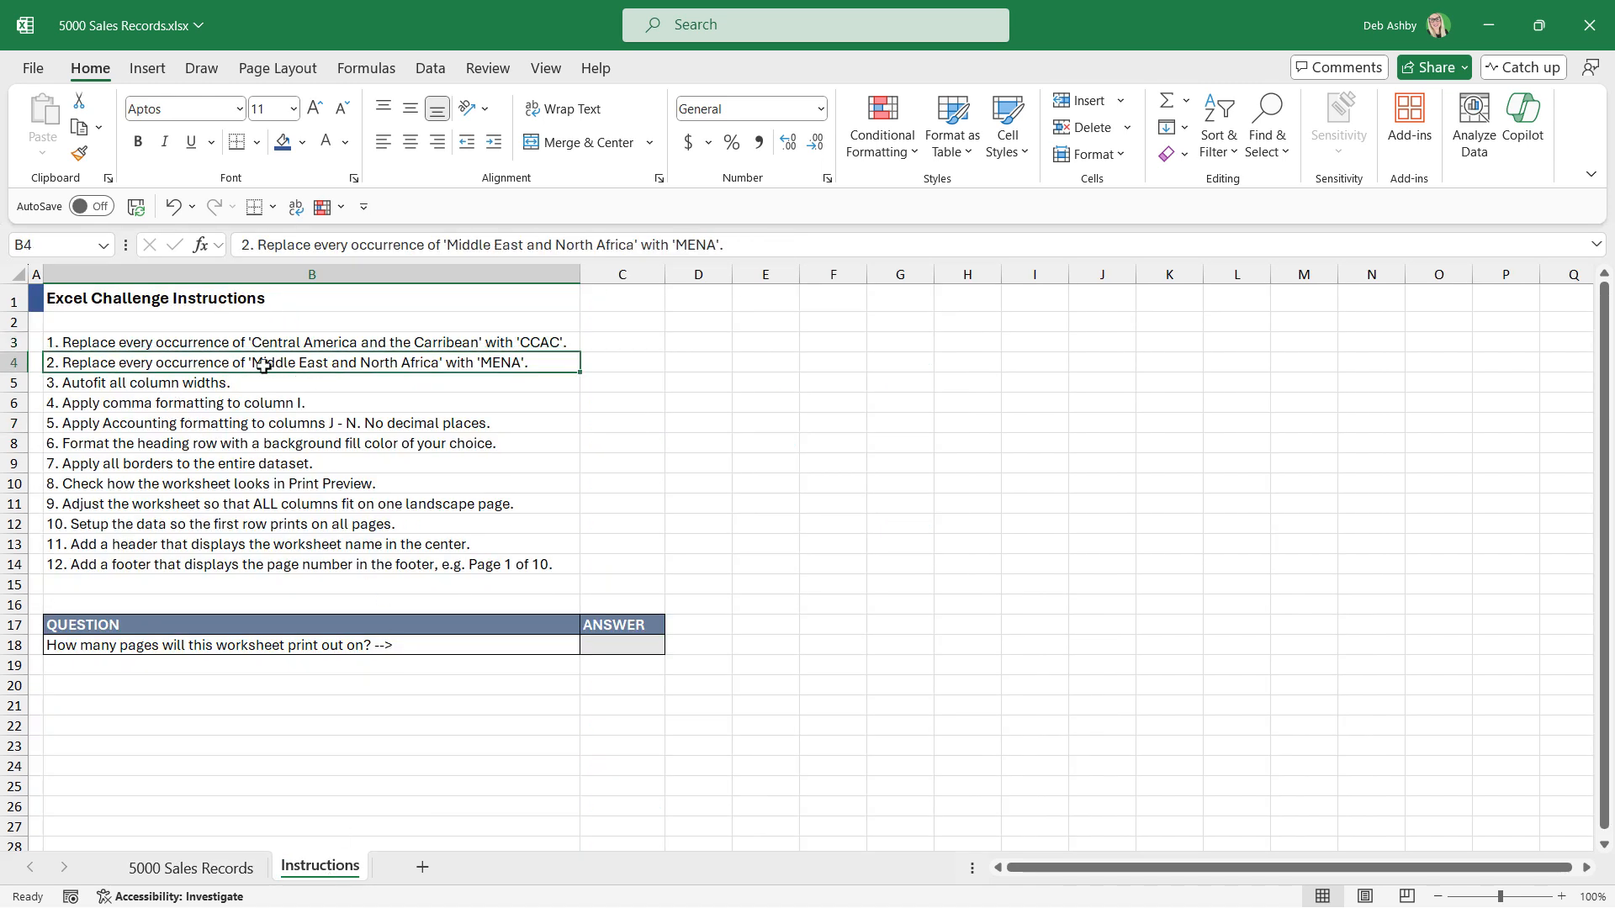
left_click(88, 385)
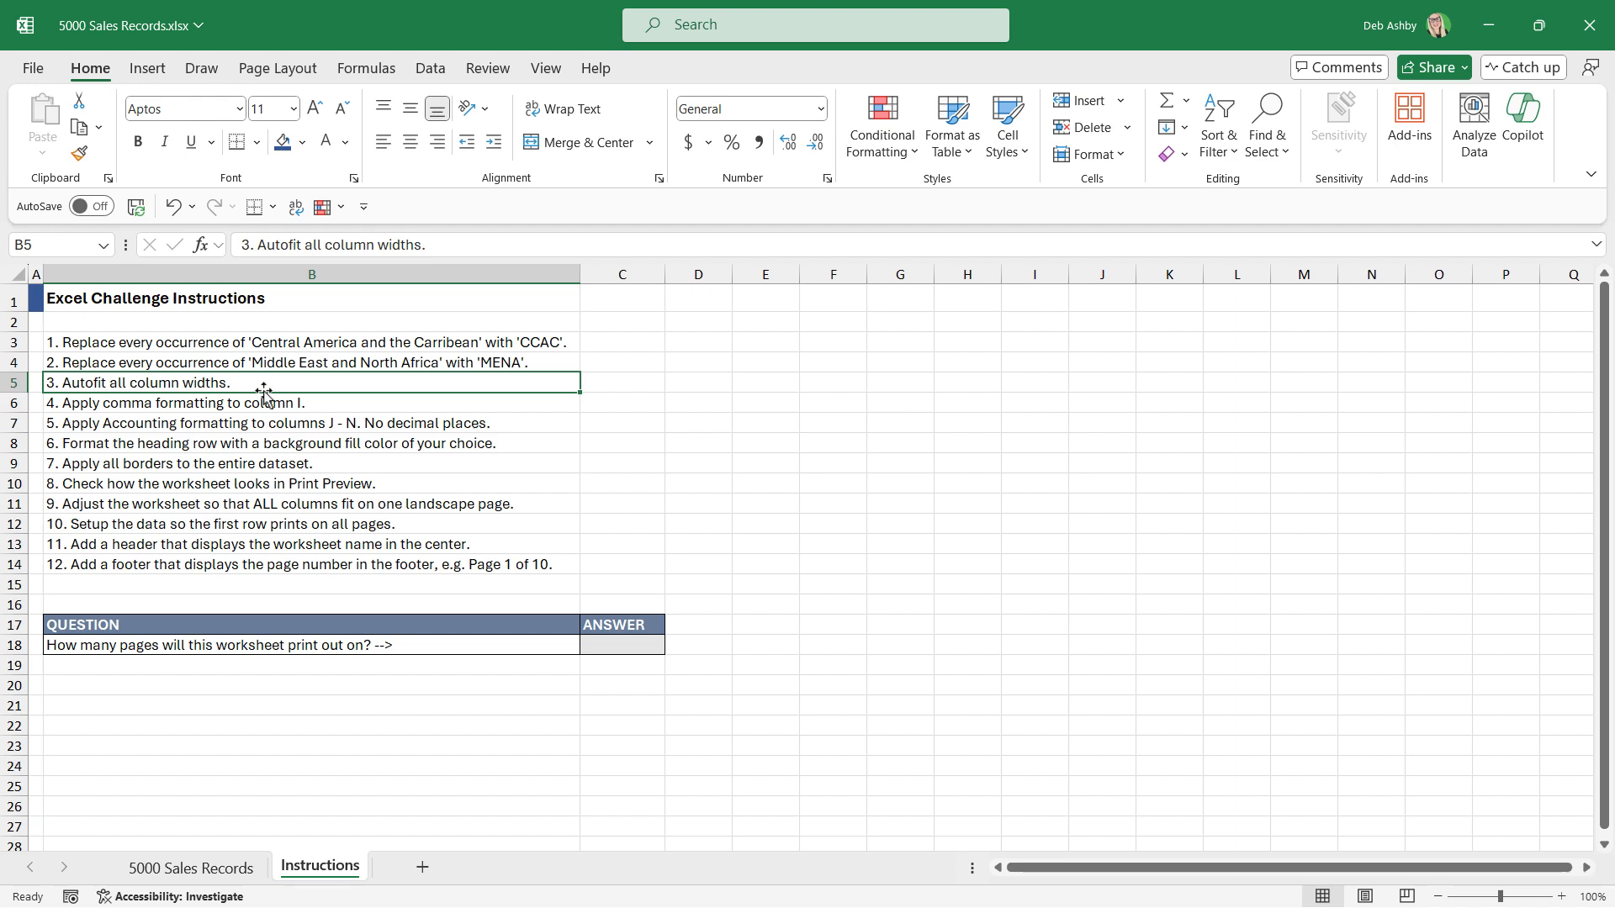
key("ctrl+Page_Up")
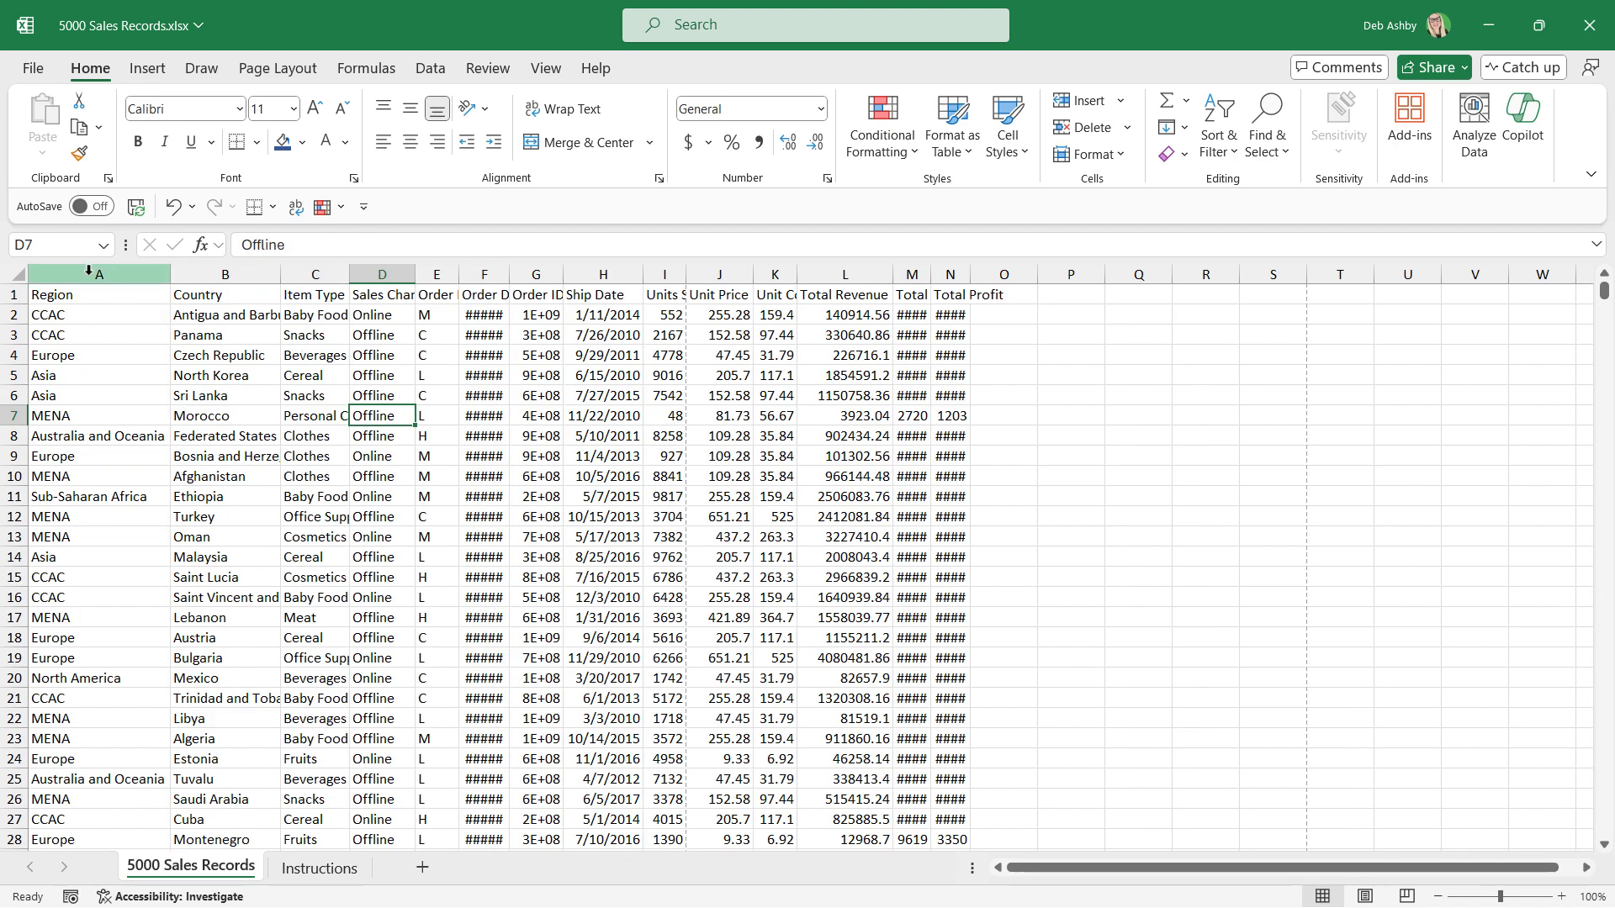
left_click_drag(87, 270, 949, 270)
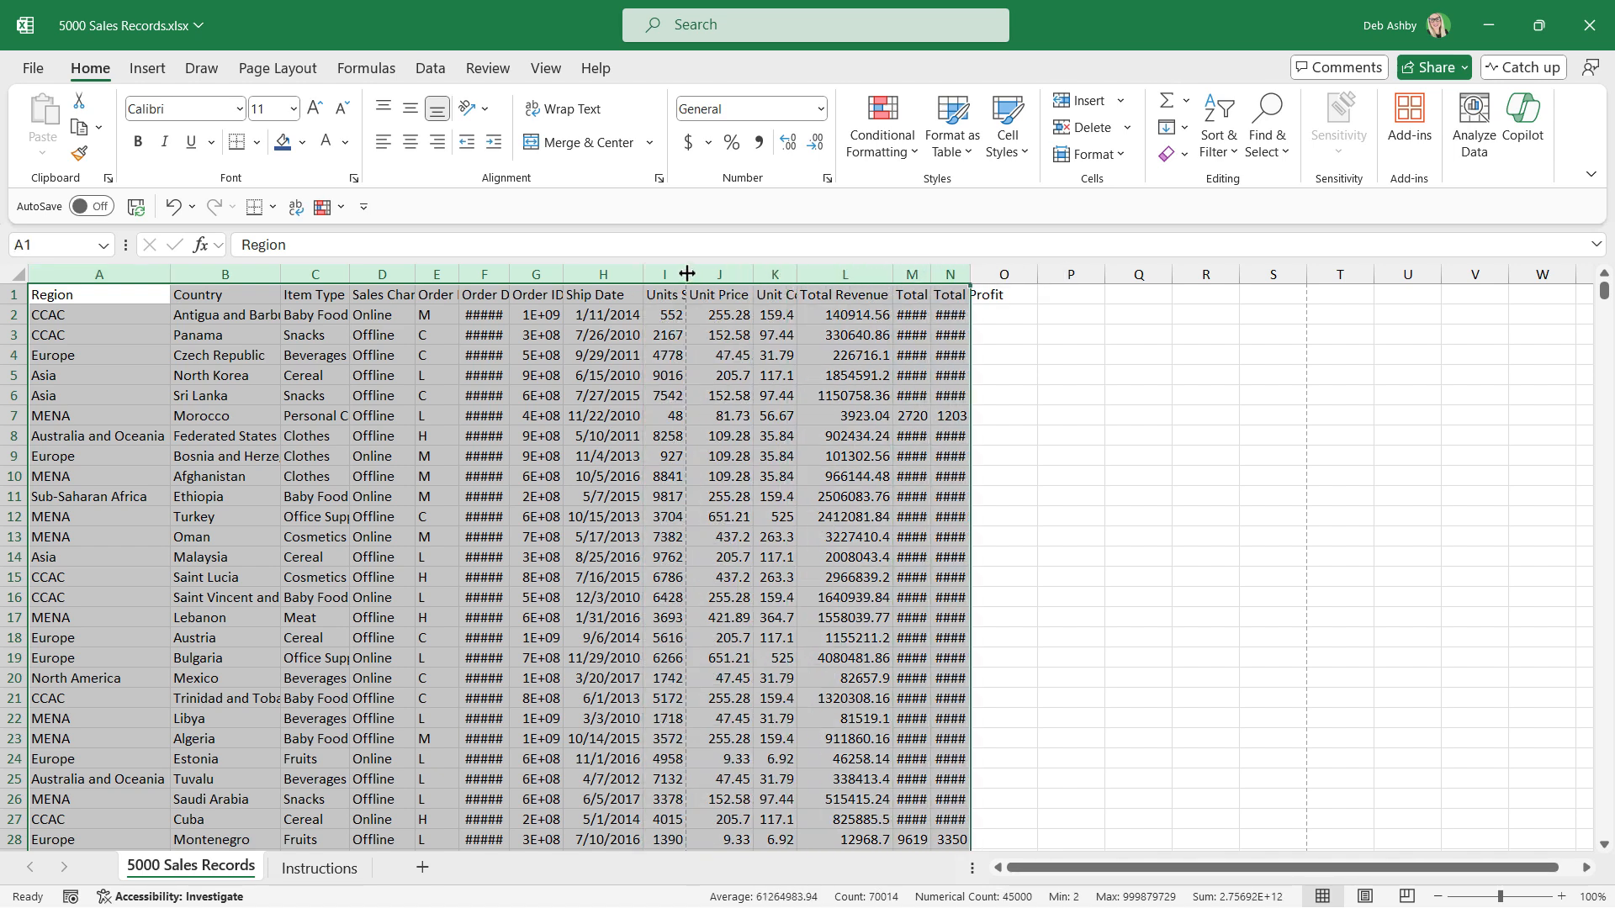
double_click(563, 273)
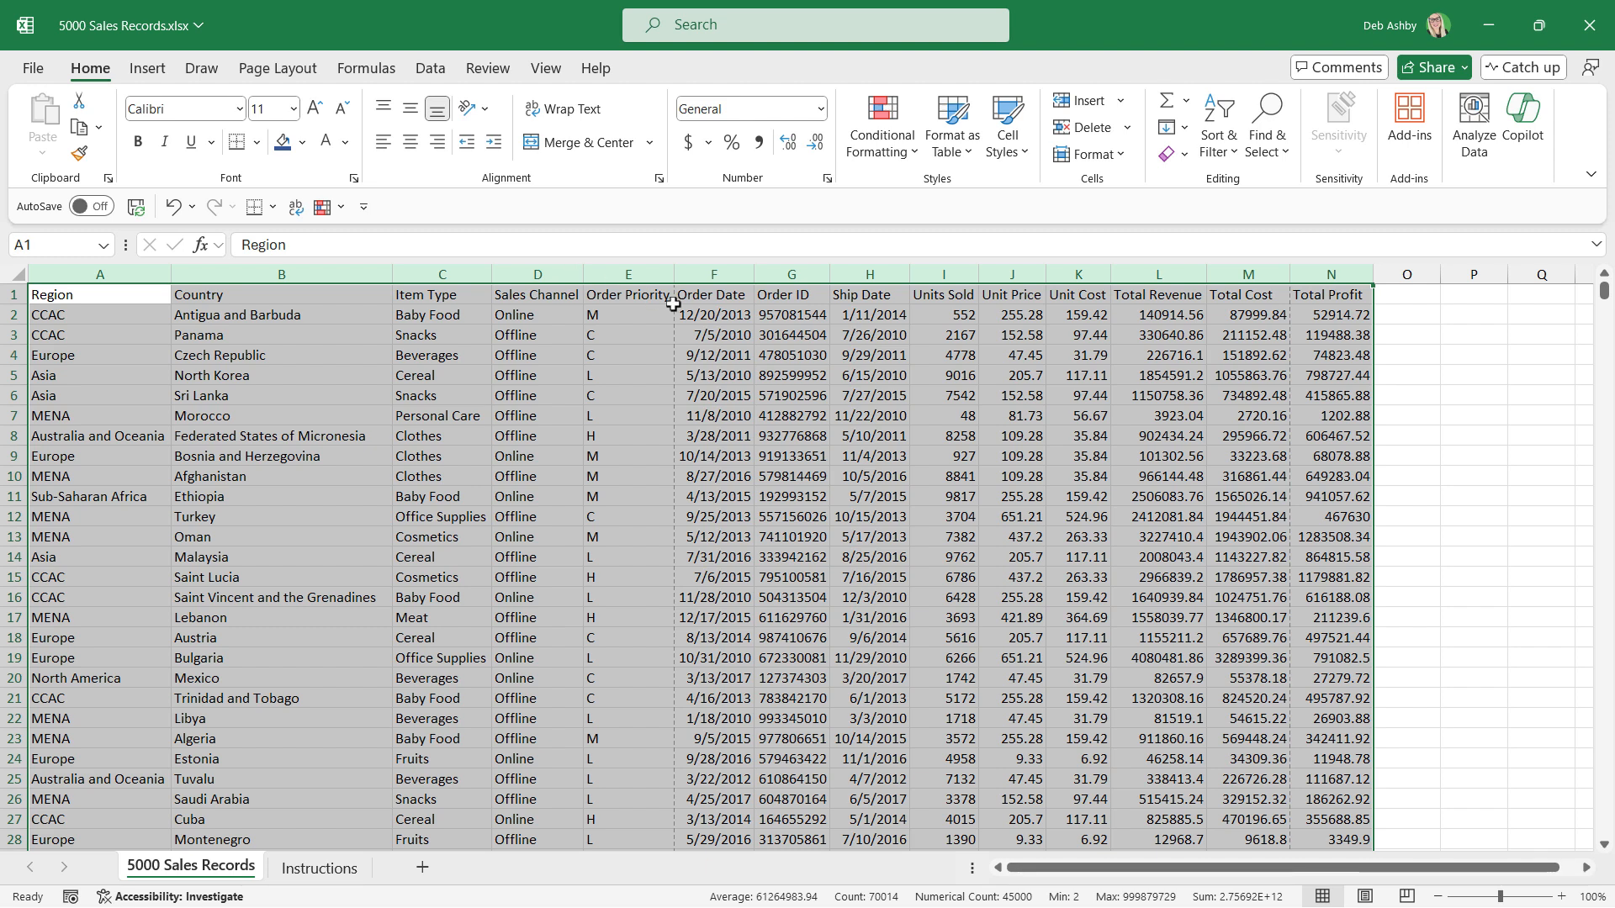
Check the fourth instruction and apply comma formatting with no decimal places to the Units Sold column (I) in 5000 Sales Records.
left_click(336, 877)
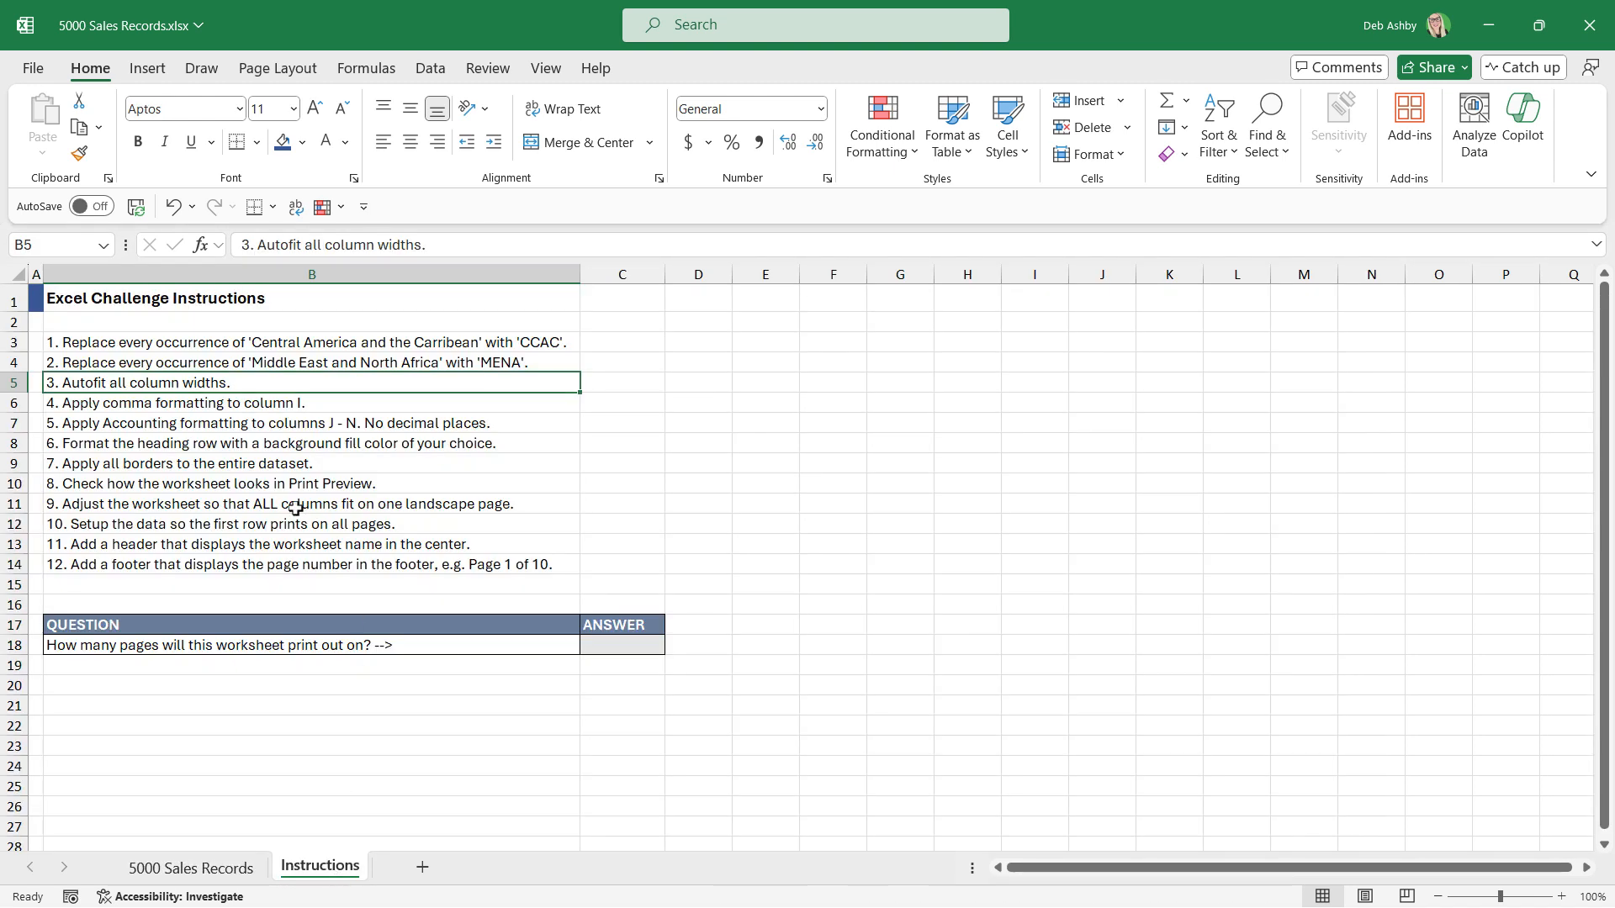
left_click(160, 407)
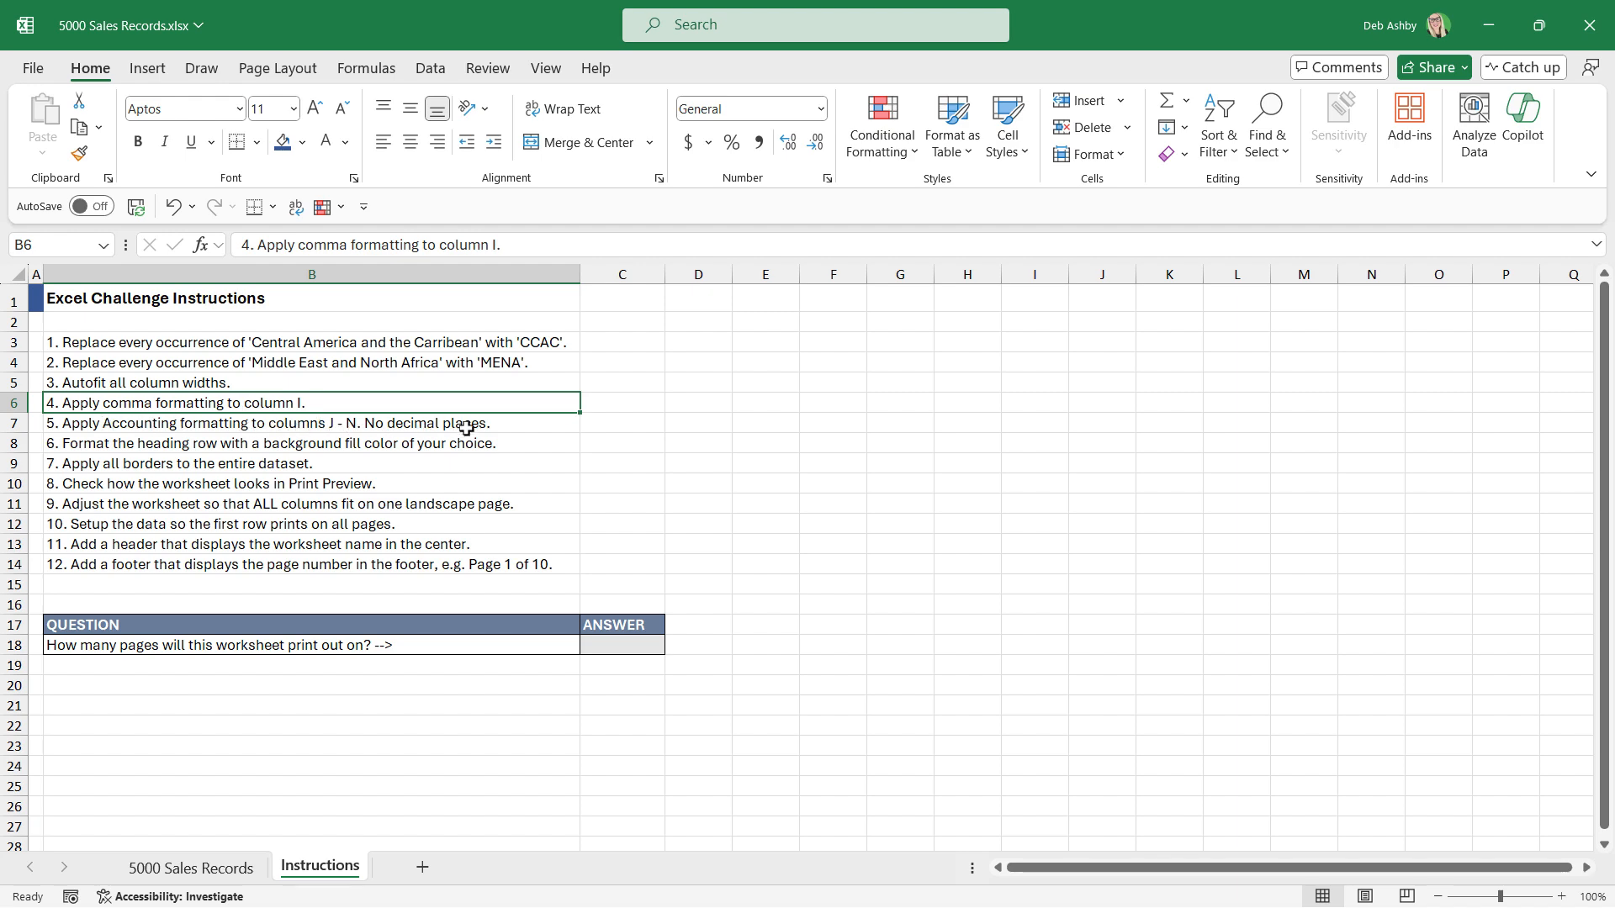
left_click(191, 867)
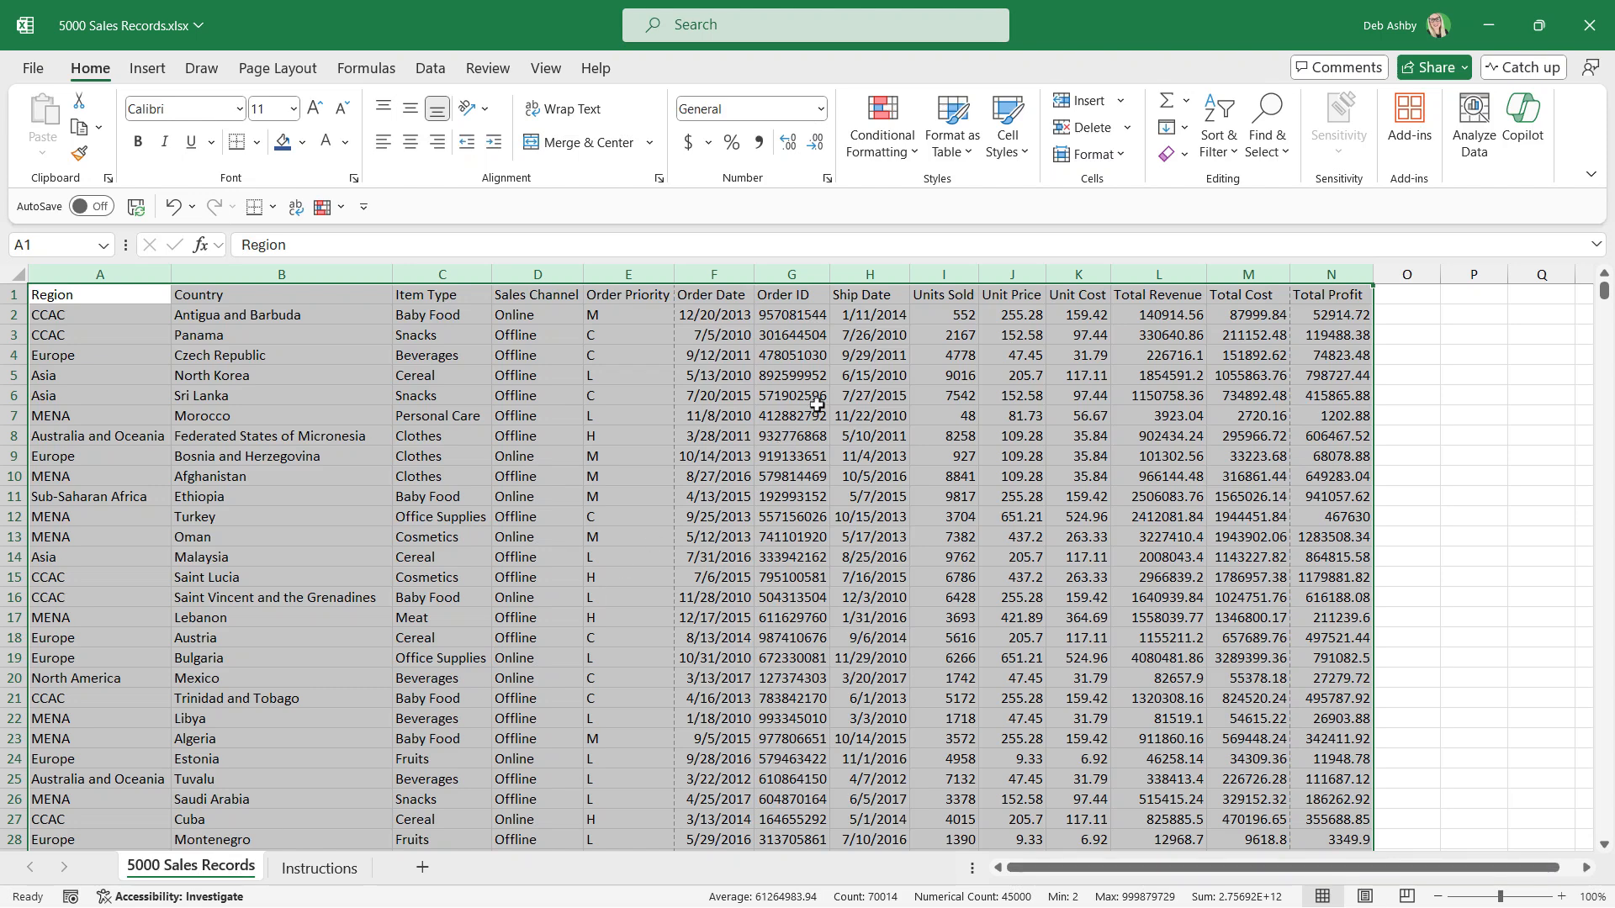
left_click(949, 270)
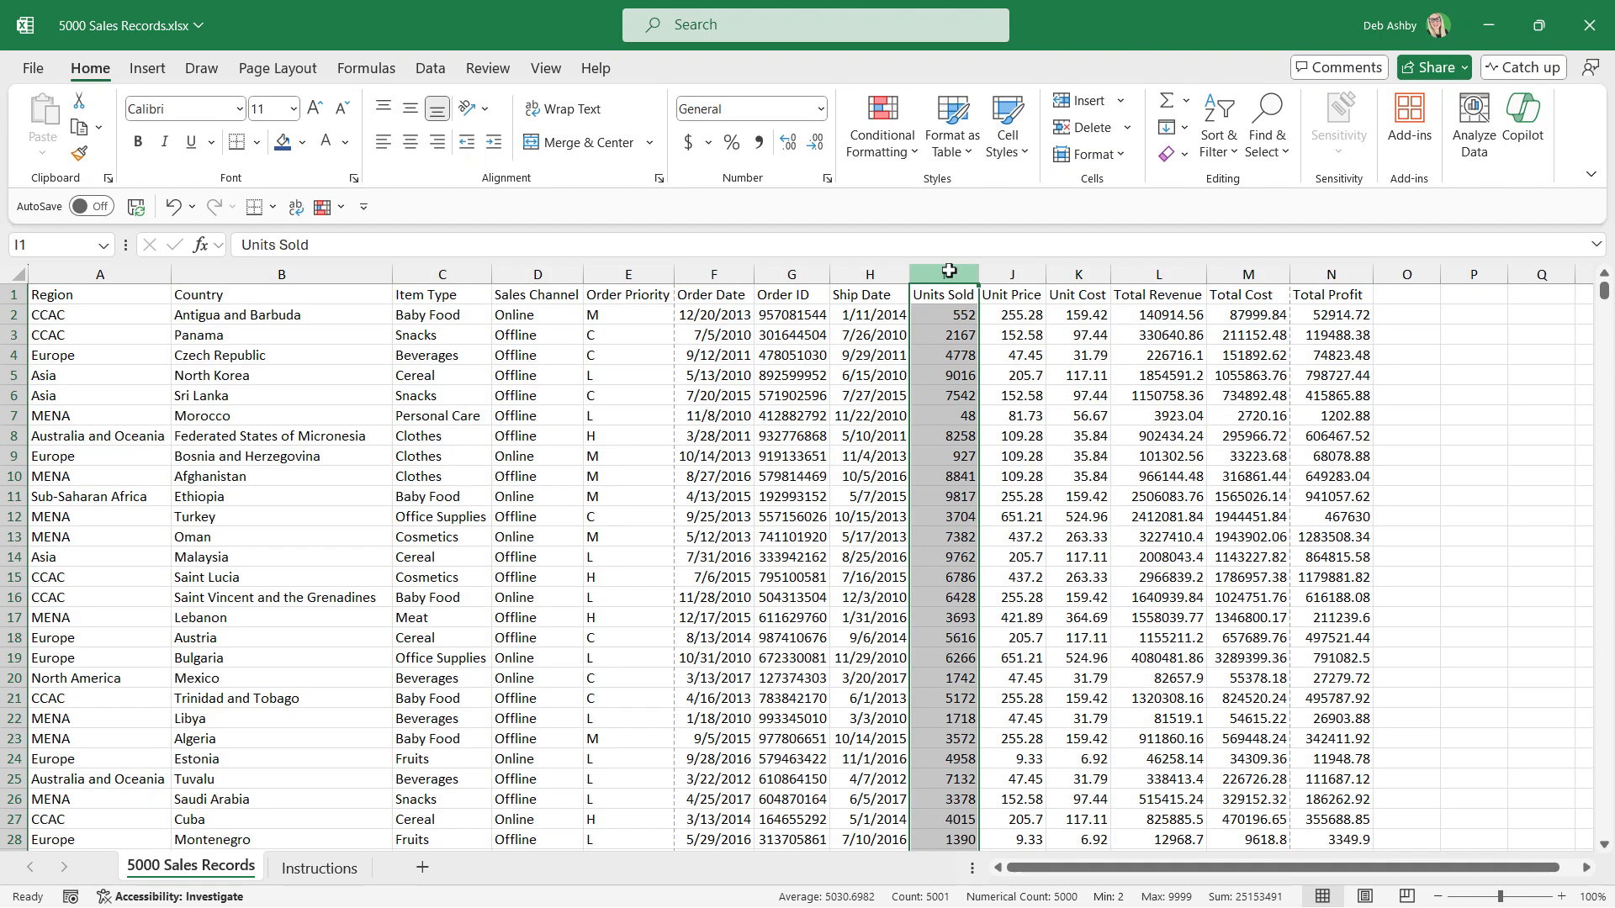
left_click(758, 145)
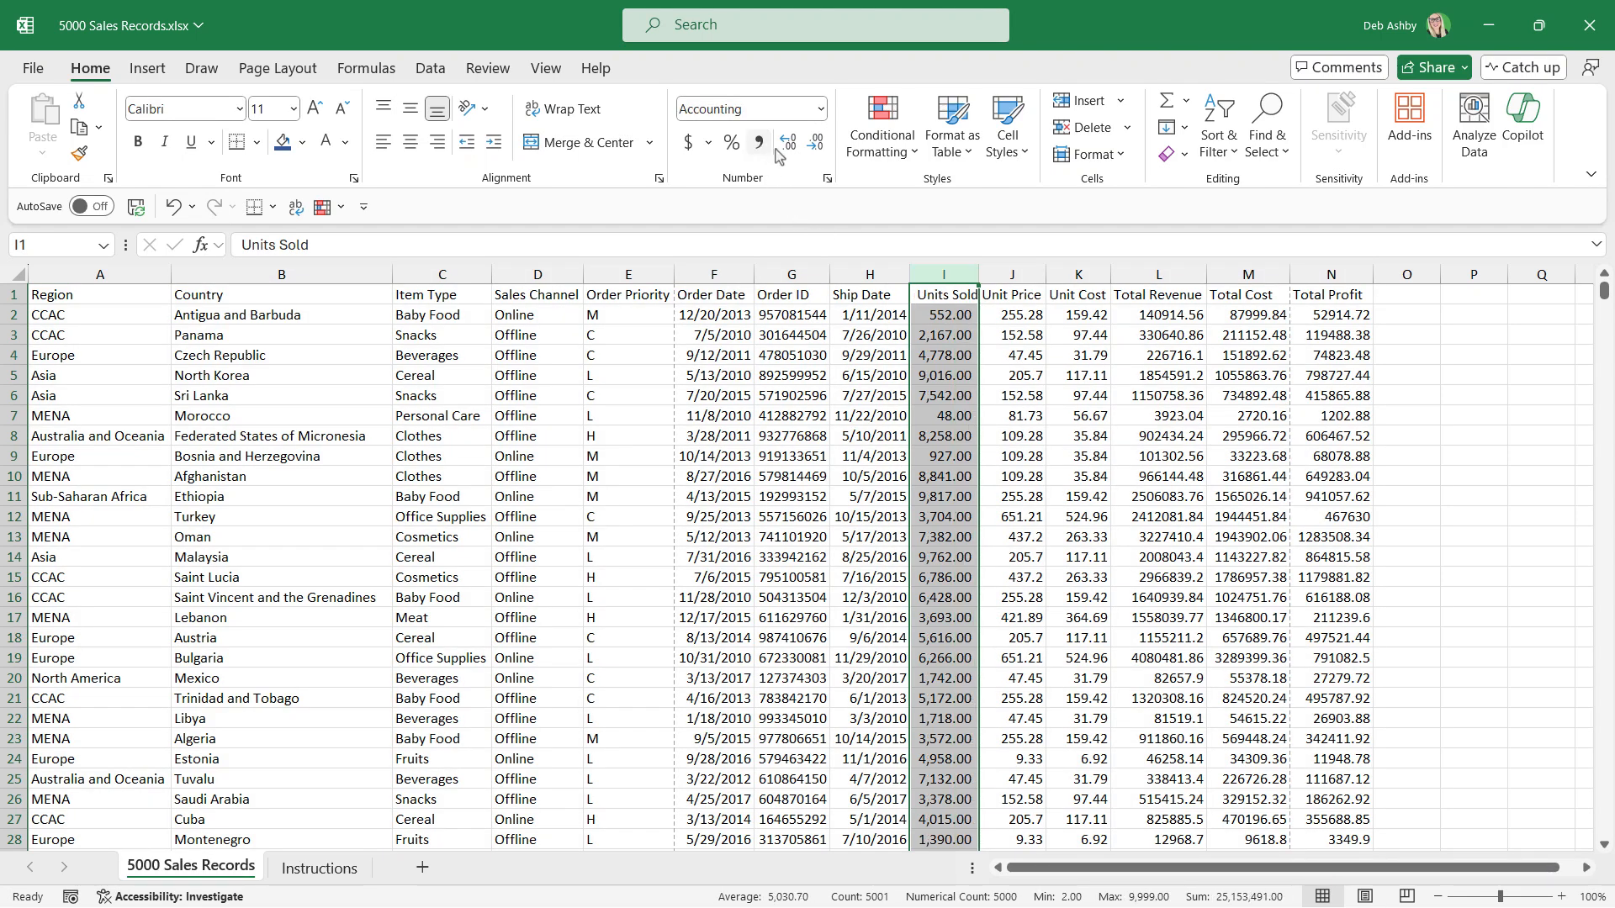
left_click(815, 143)
left_click(815, 143)
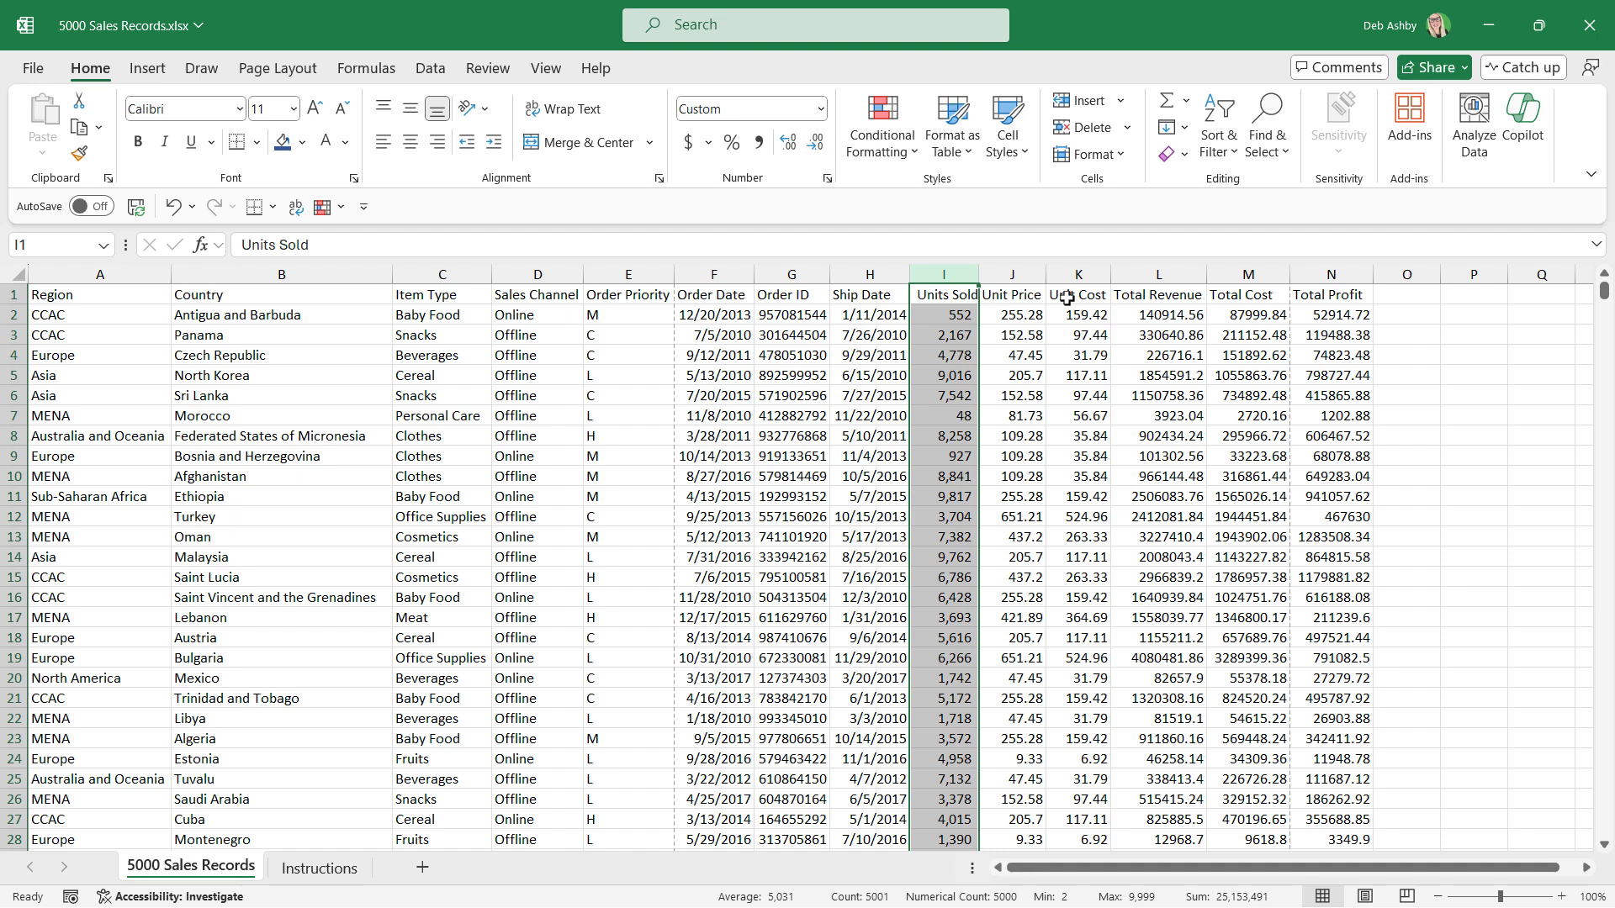
Apply the Accounting number format with no decimal places to columns J to N, Unit Price through Total Profit.
left_click_drag(1012, 274, 1331, 275)
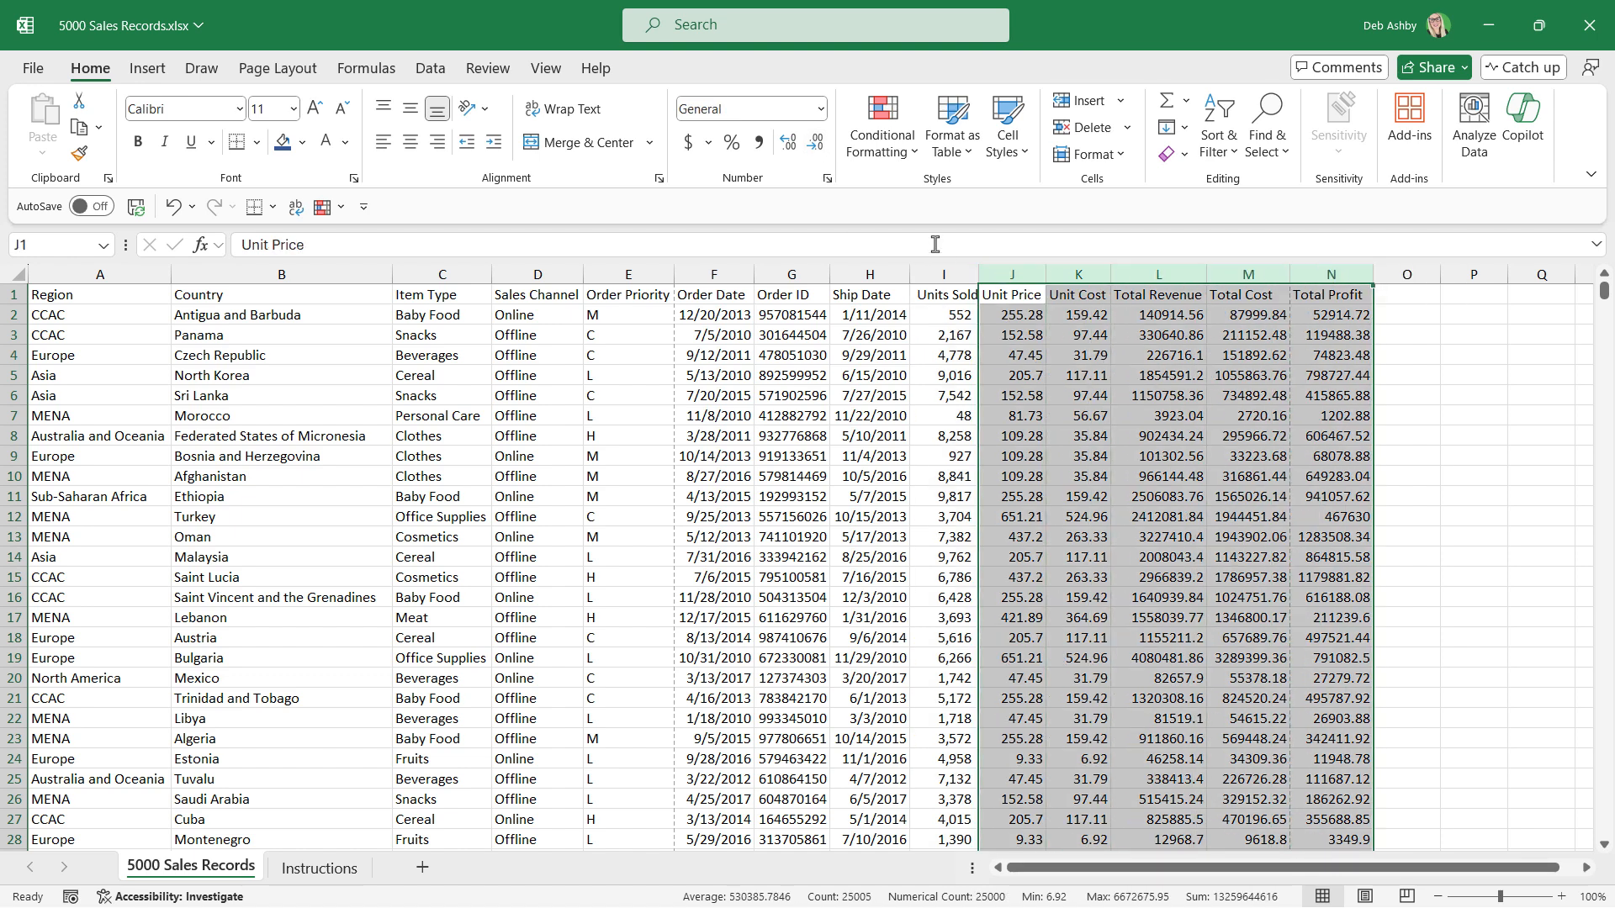
left_click(820, 108)
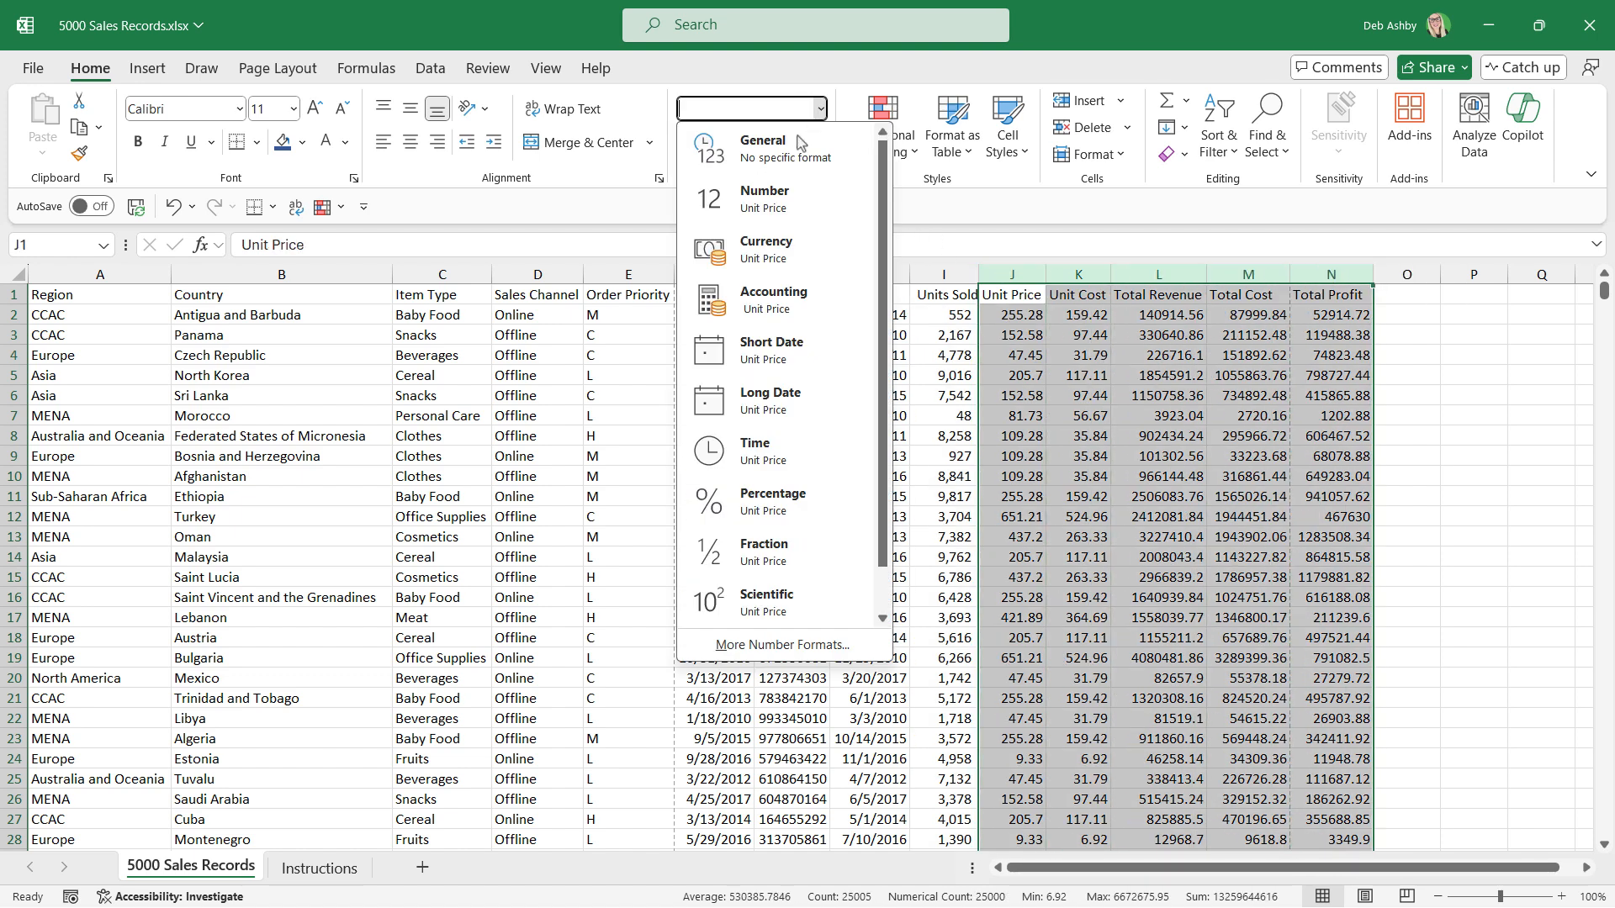
left_click(766, 299)
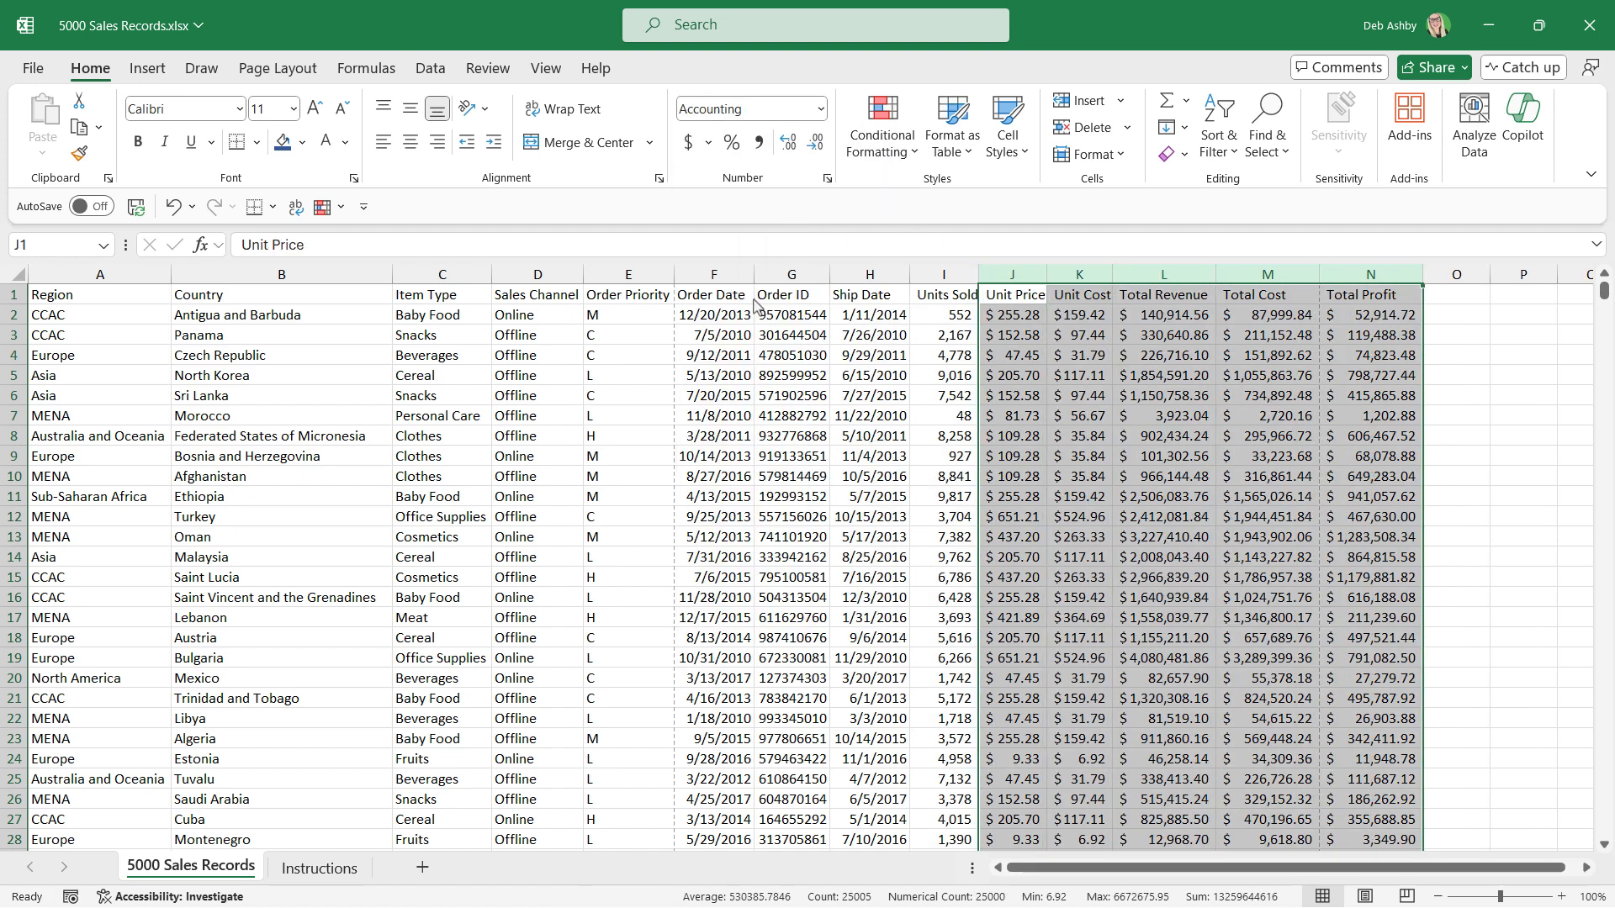
left_click(816, 145)
left_click(816, 145)
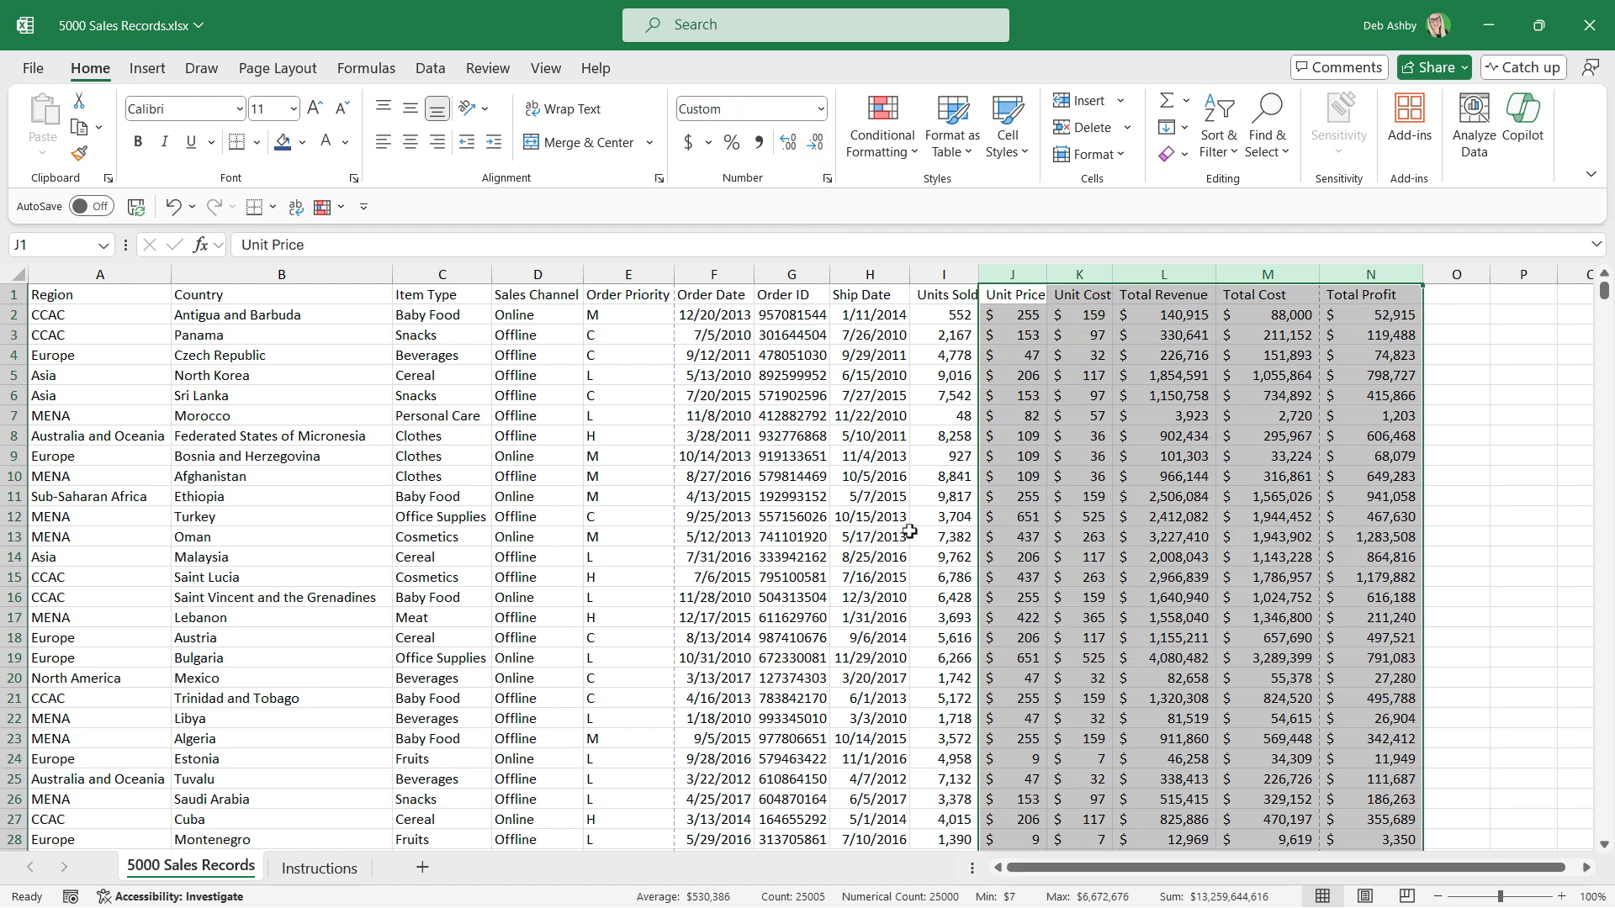
left_click(1001, 480)
Check the sixth instruction and format the heading row A1:N1 in 5000 Sales Records with a dark blue fill and bold white text.
key("ctrl+Page_Down")
left_click(106, 447)
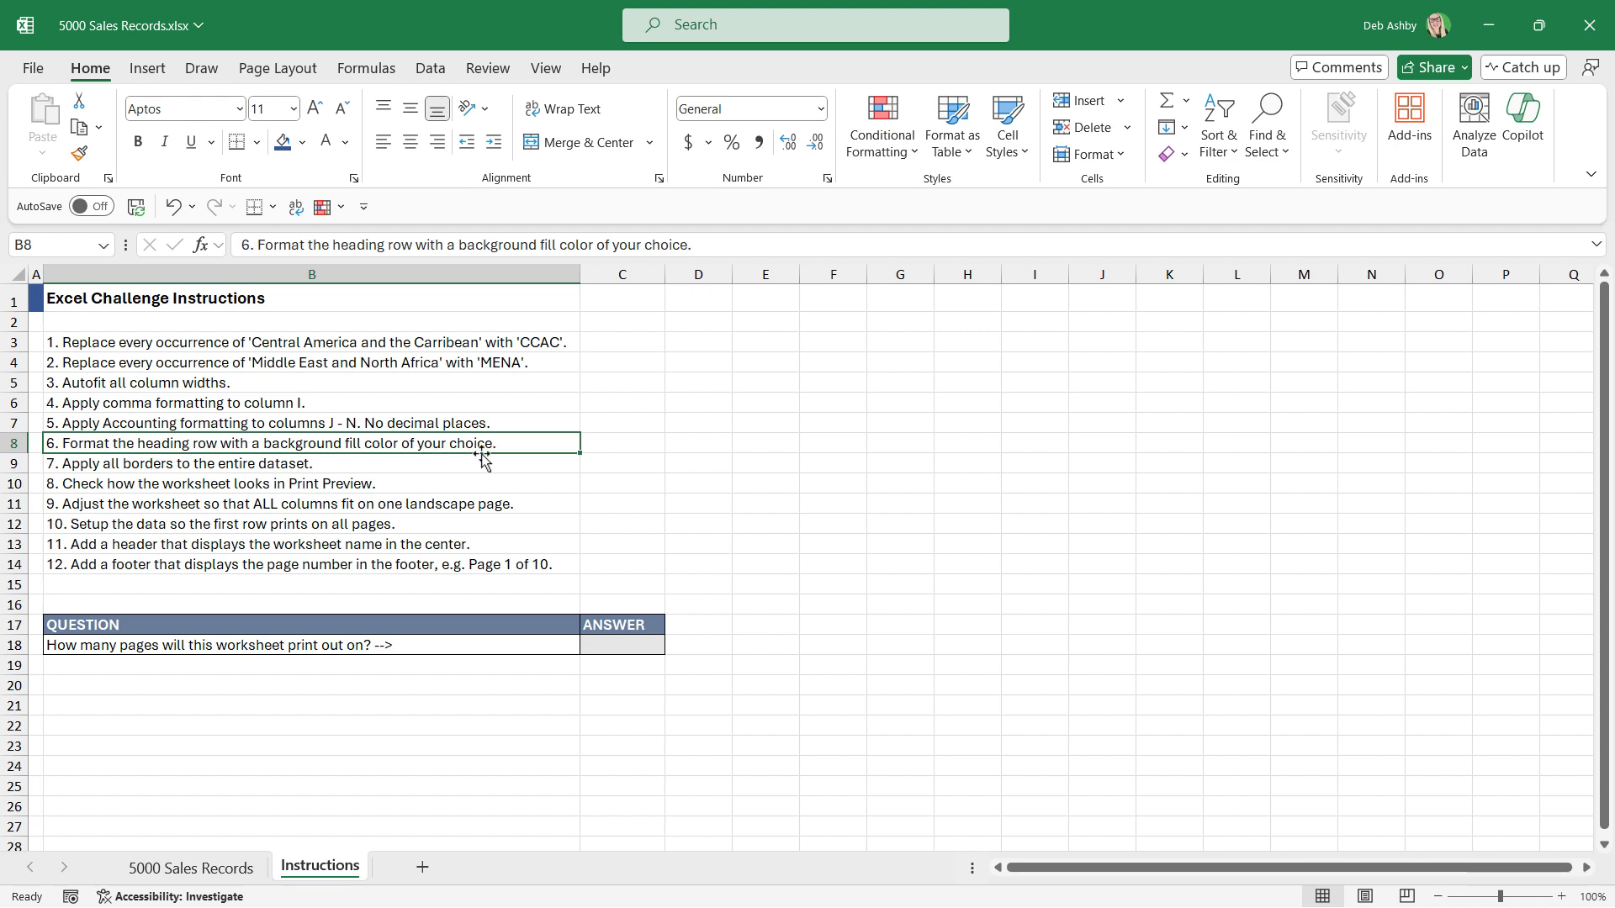
left_click(234, 870)
left_click(52, 294)
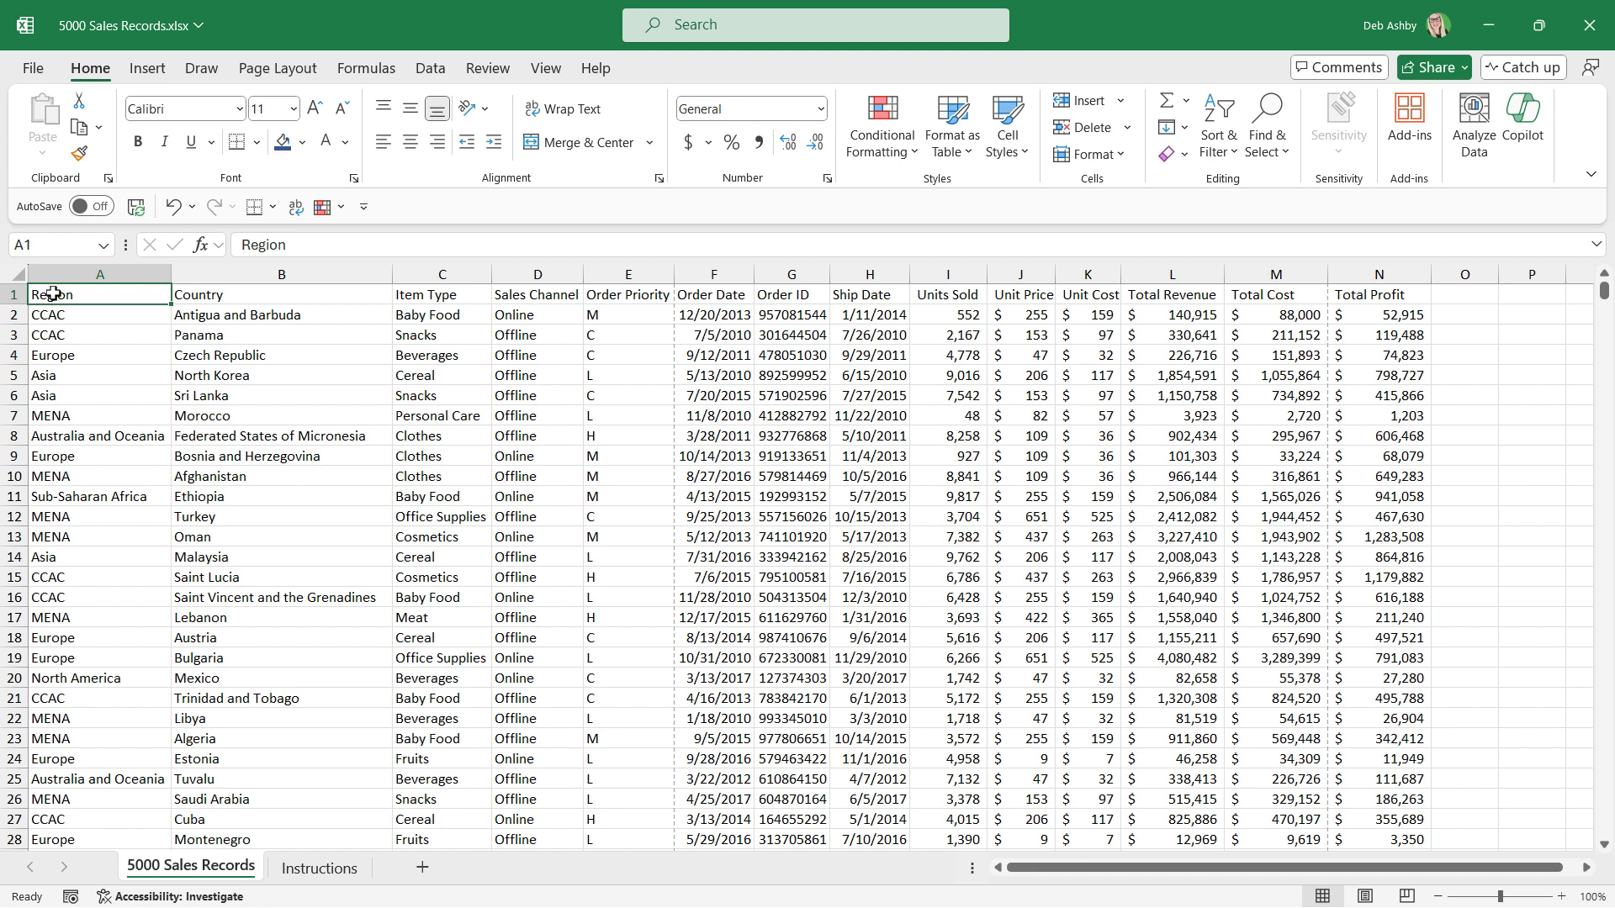
key("ctrl+shift+Right")
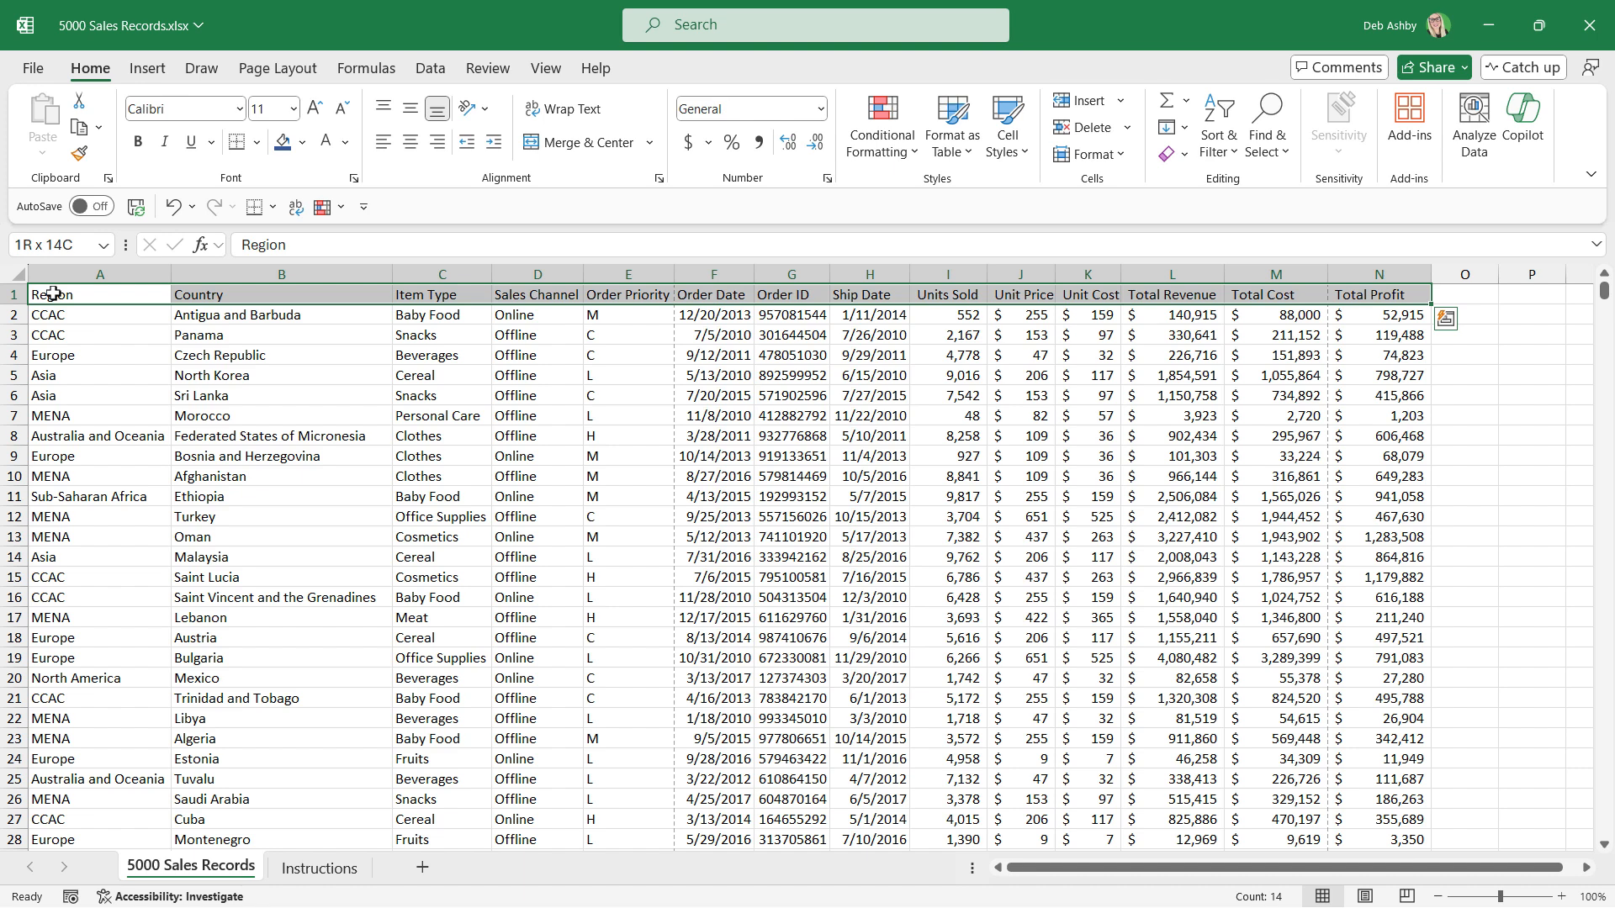
left_click(303, 143)
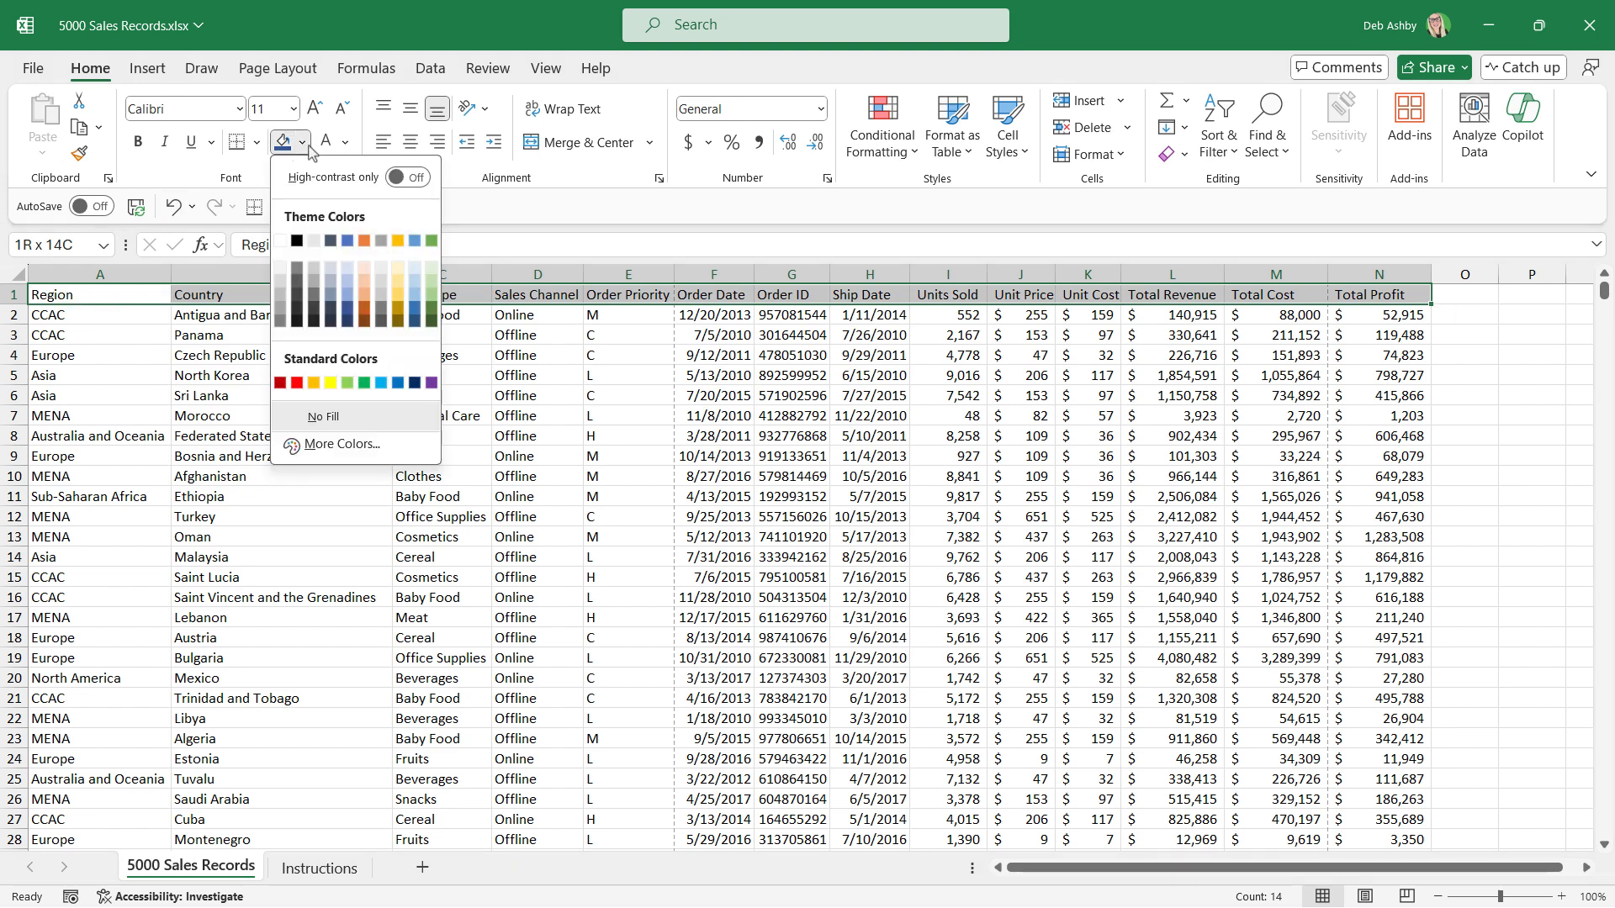
left_click(347, 310)
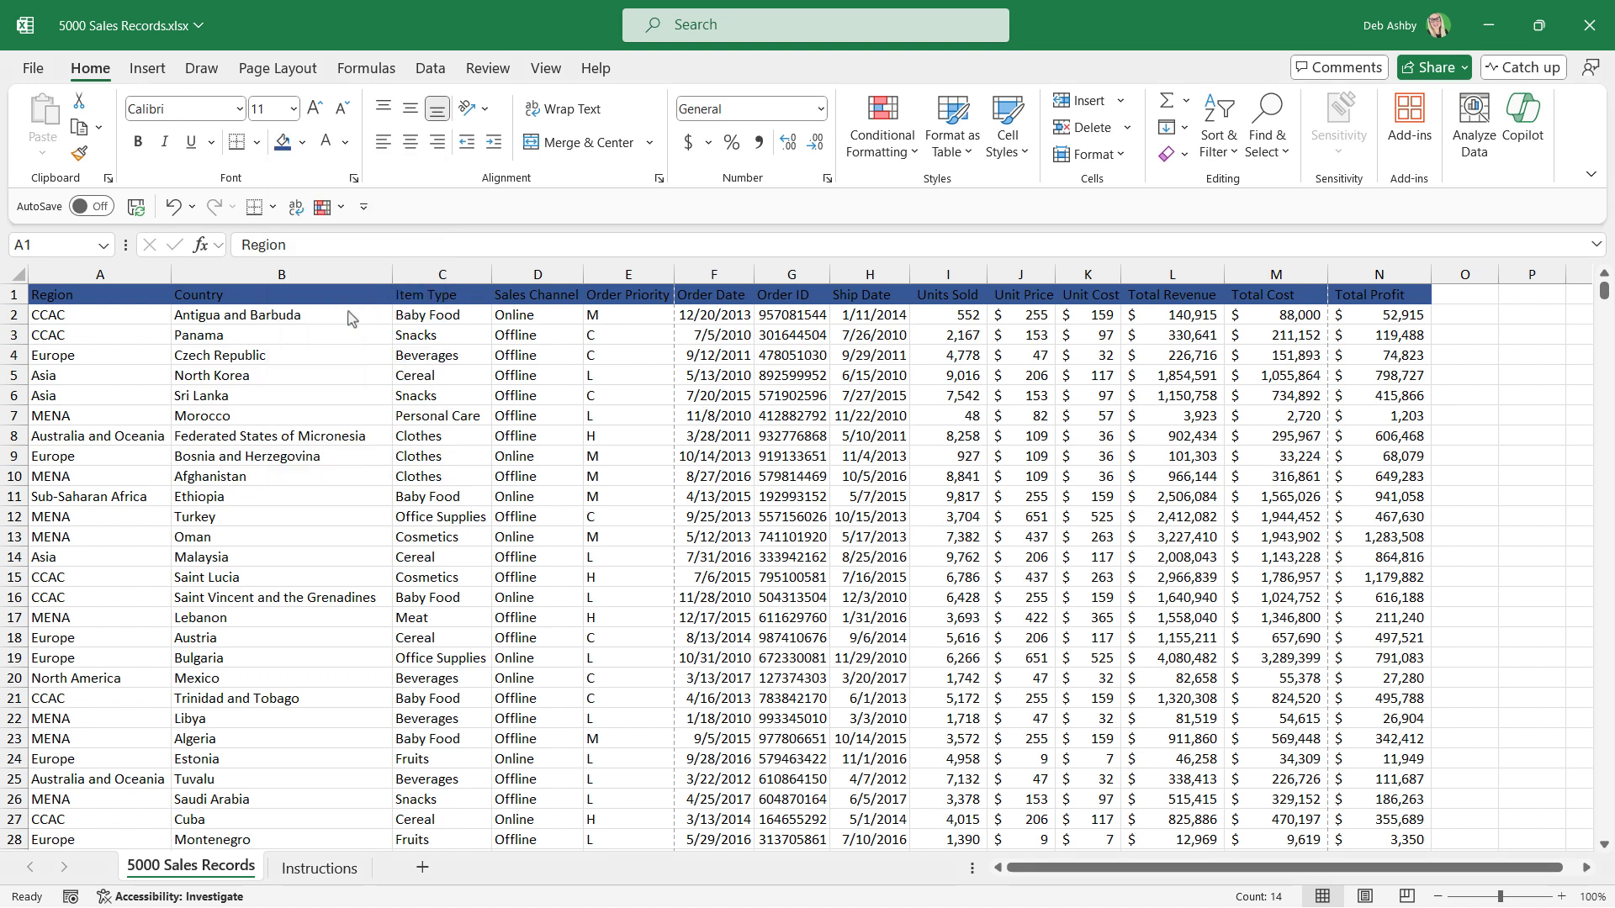
left_click(327, 145)
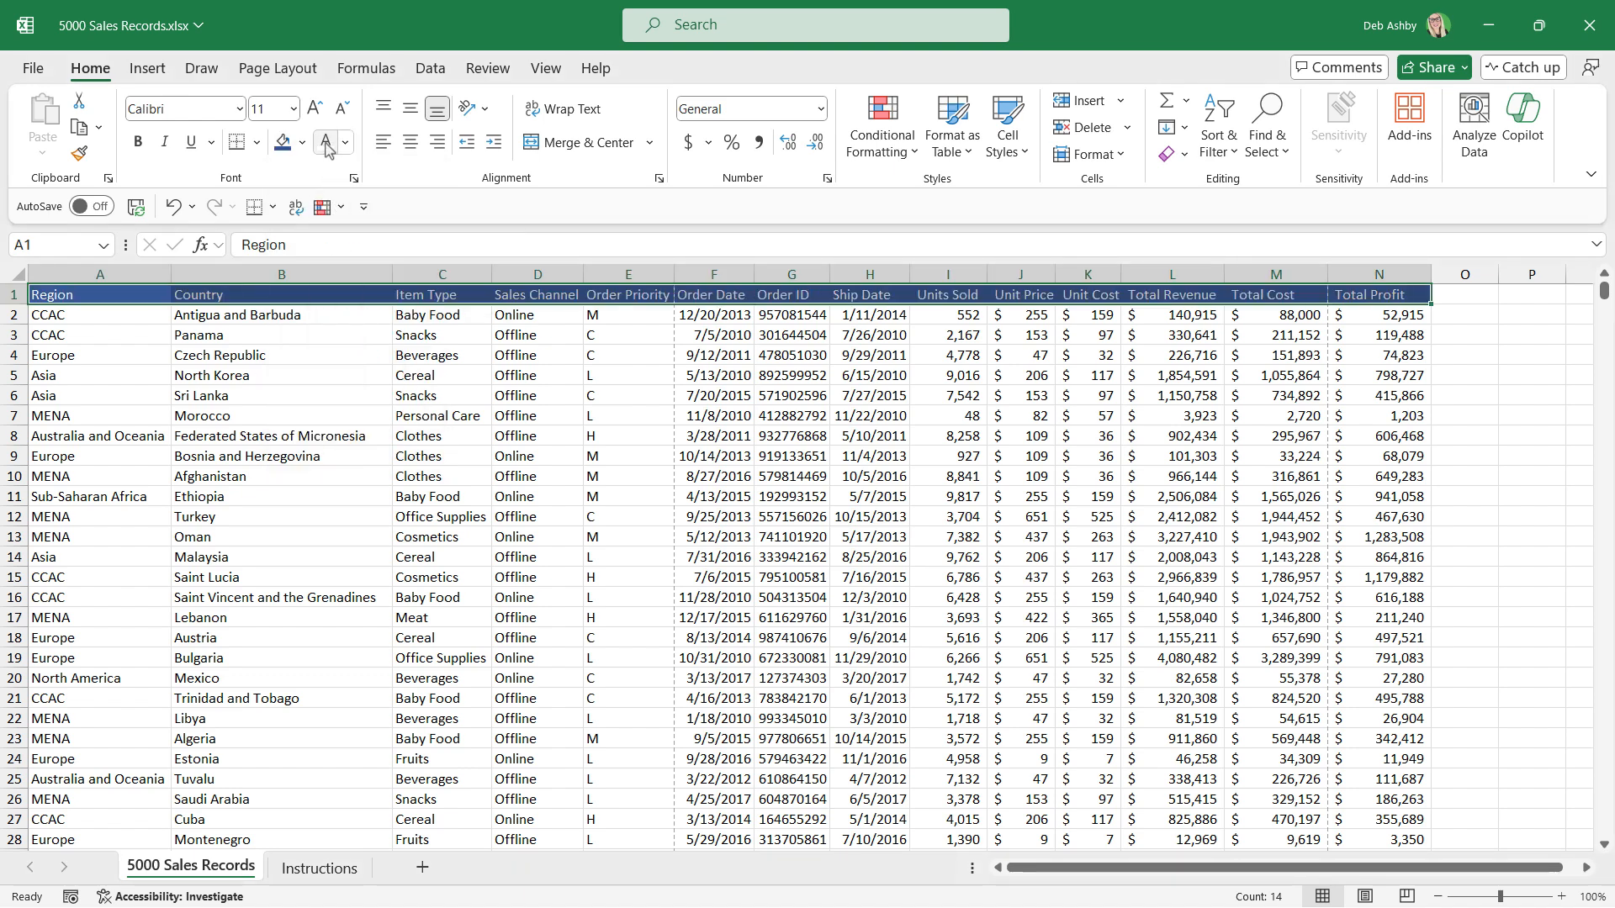
left_click(139, 143)
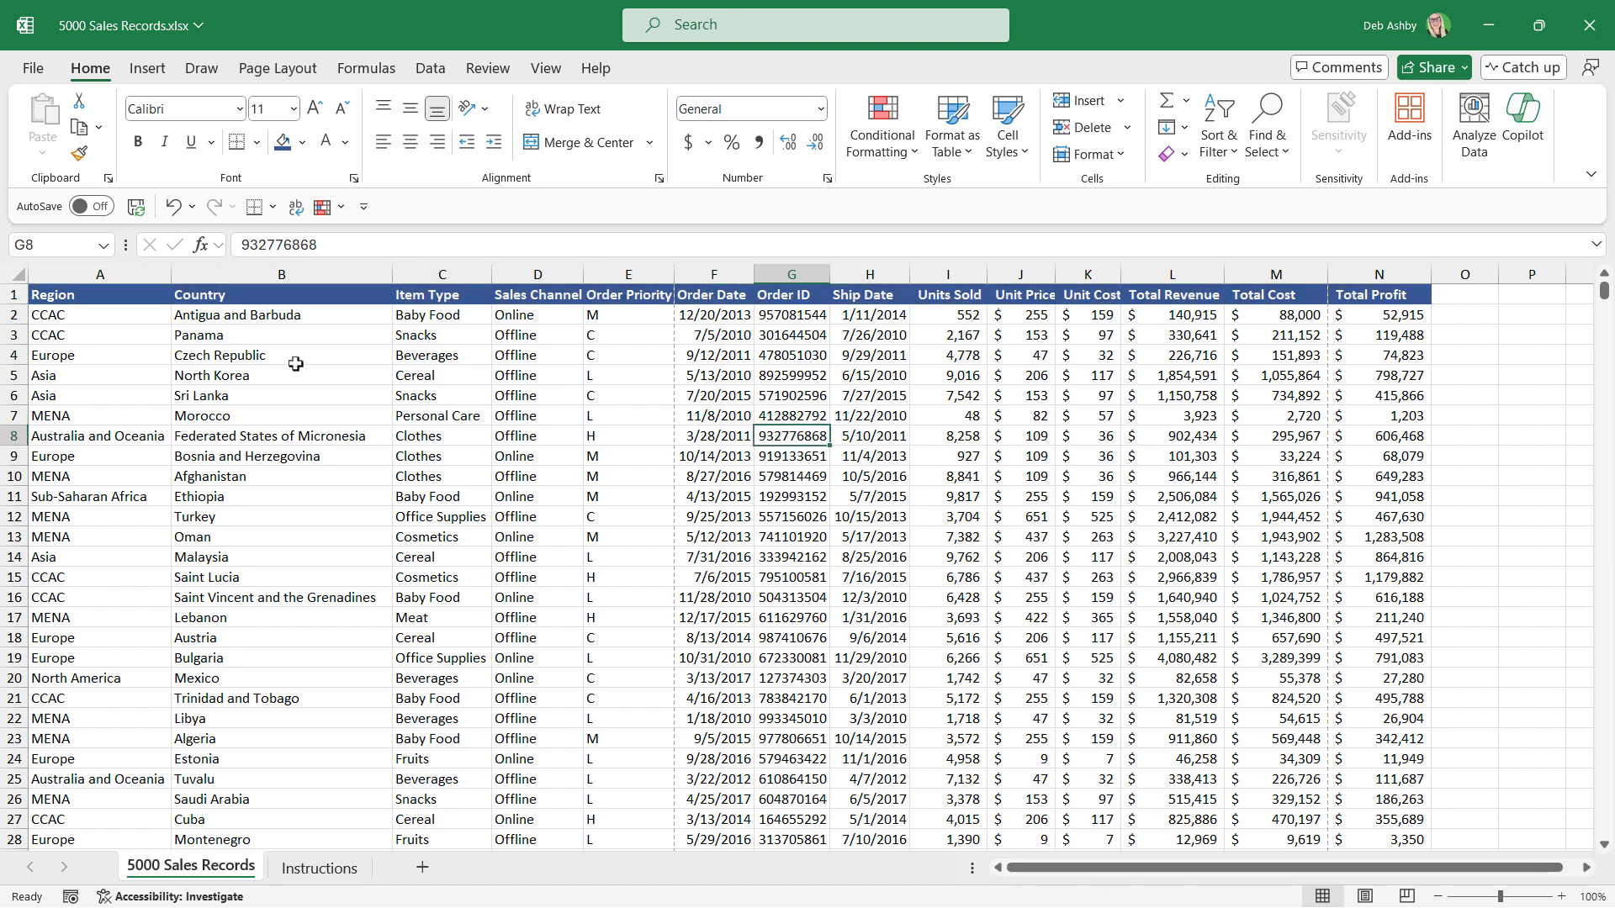
Autofit the widths of columns A to N again to suit the bold headings.
left_click_drag(97, 274, 1362, 272)
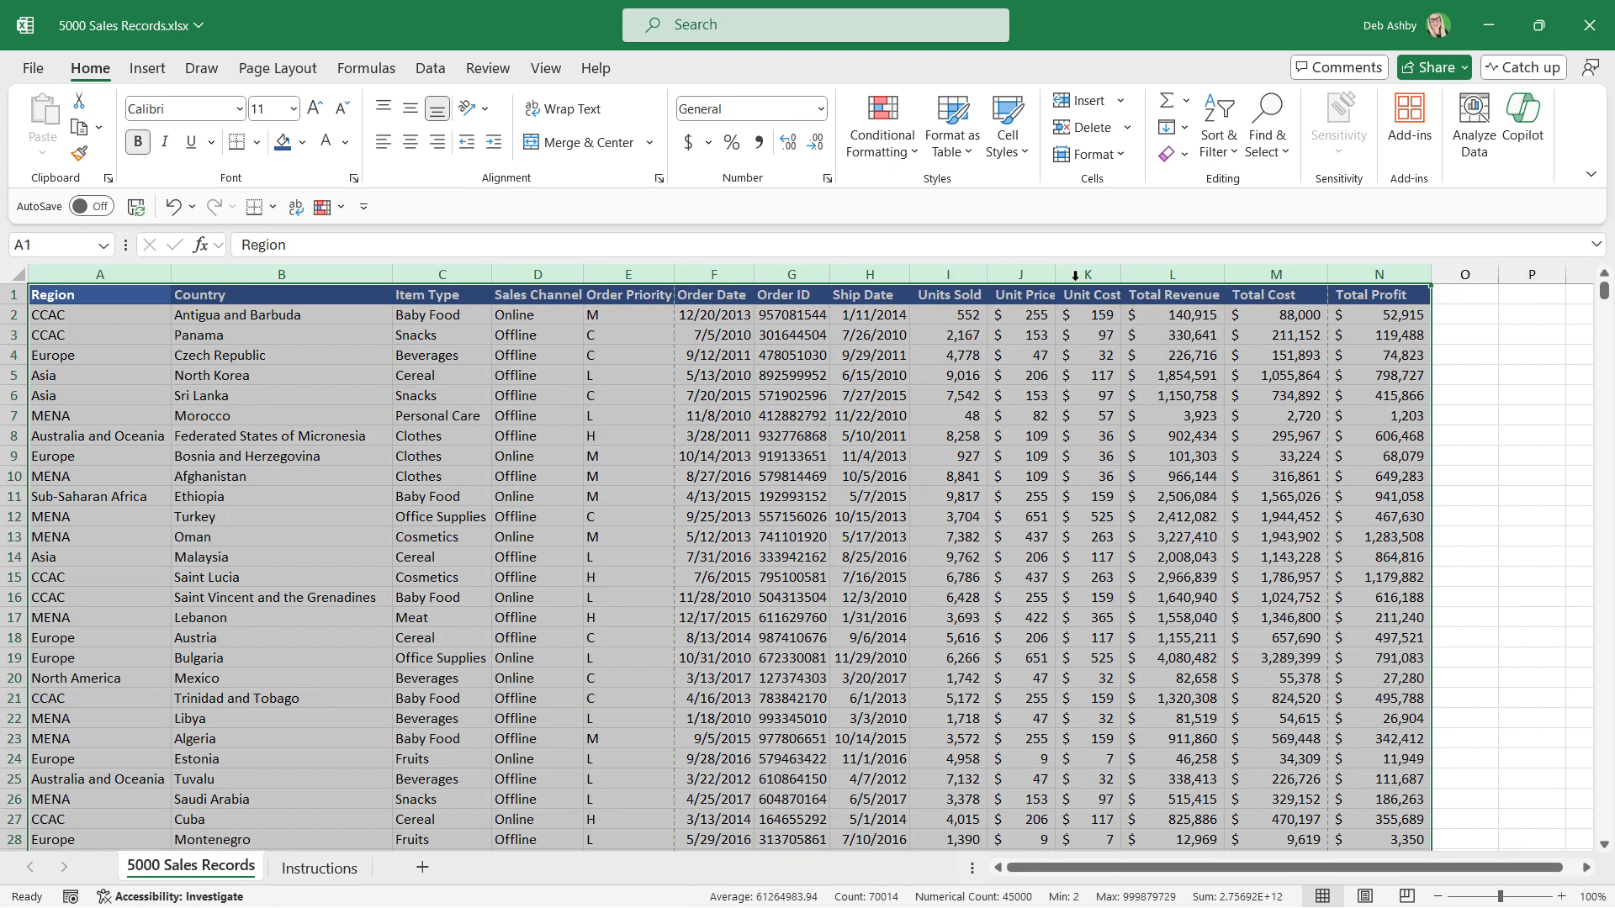
double_click(829, 272)
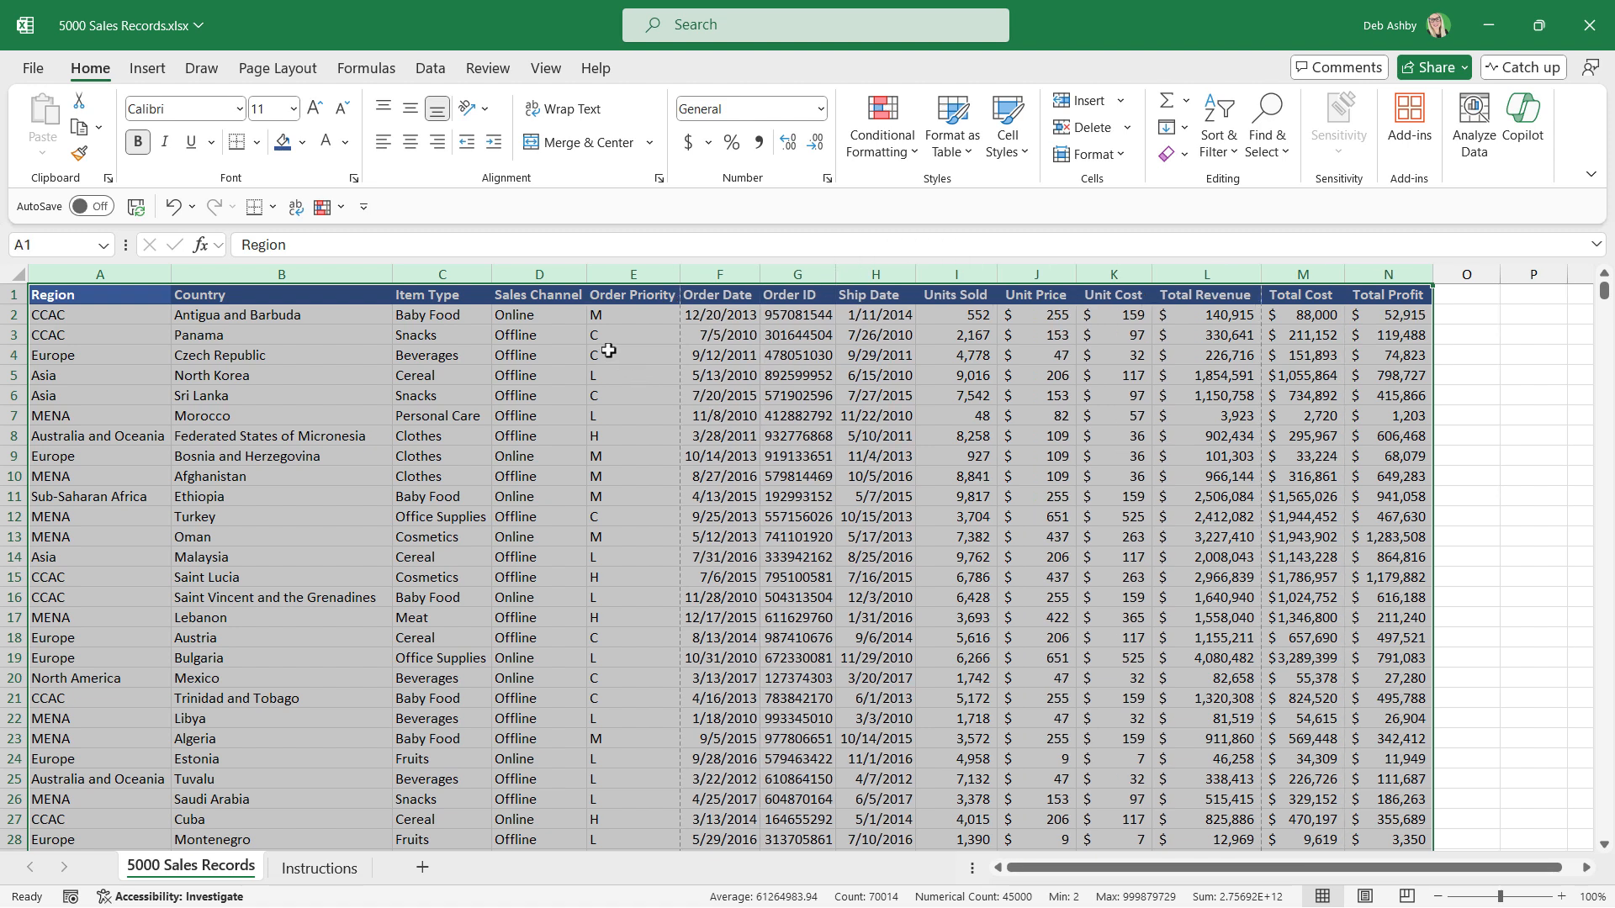
left_click(722, 333)
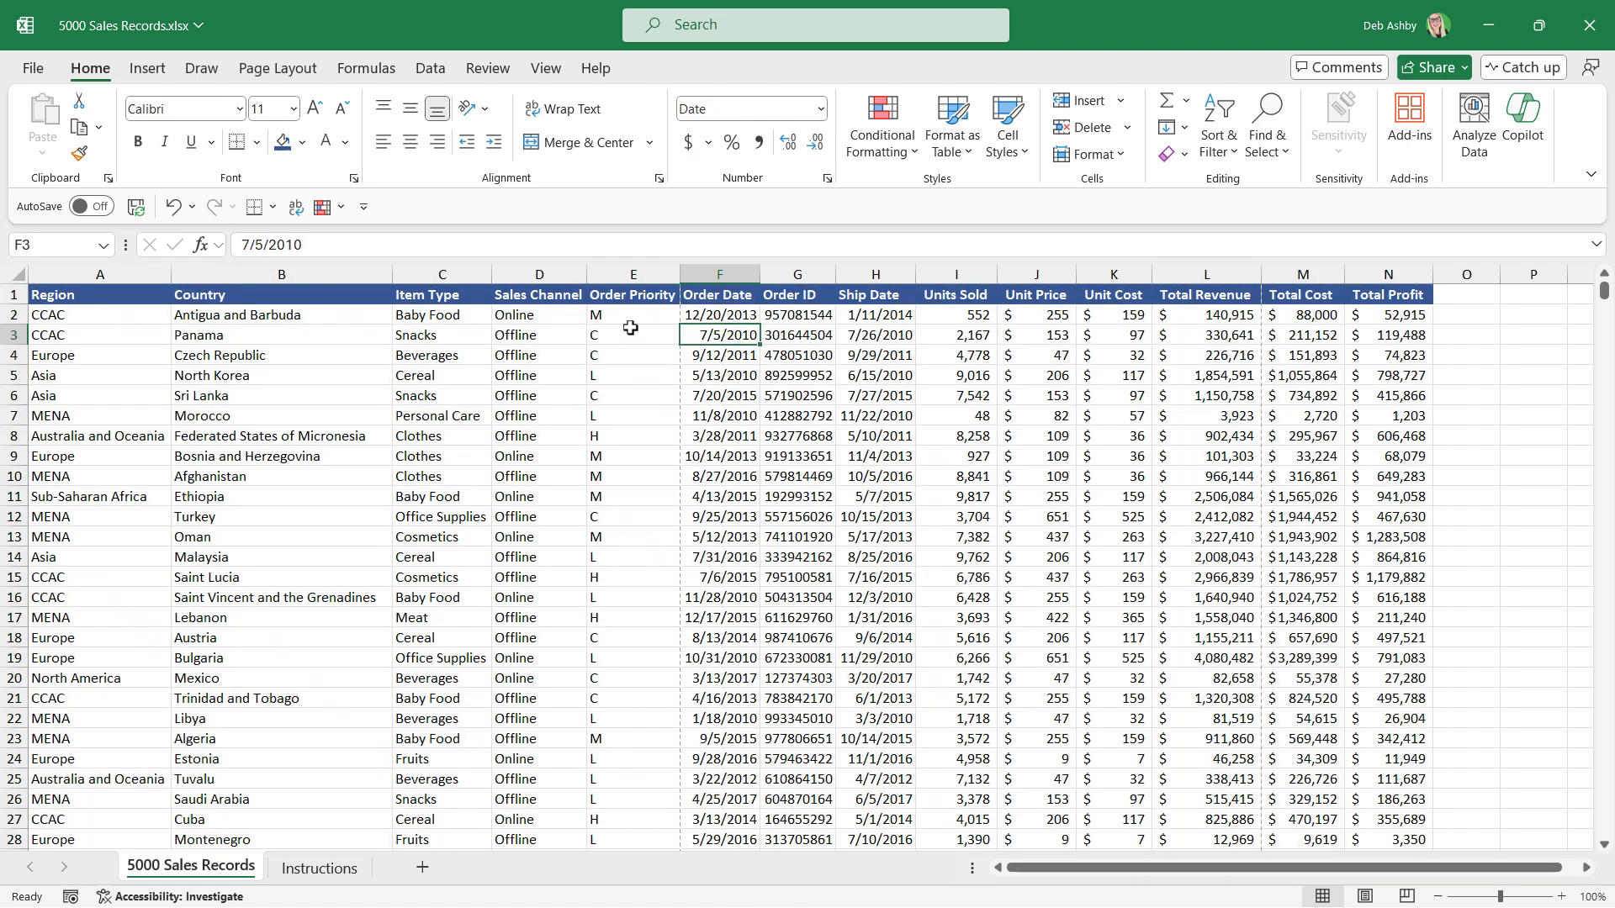
left_click(806, 374)
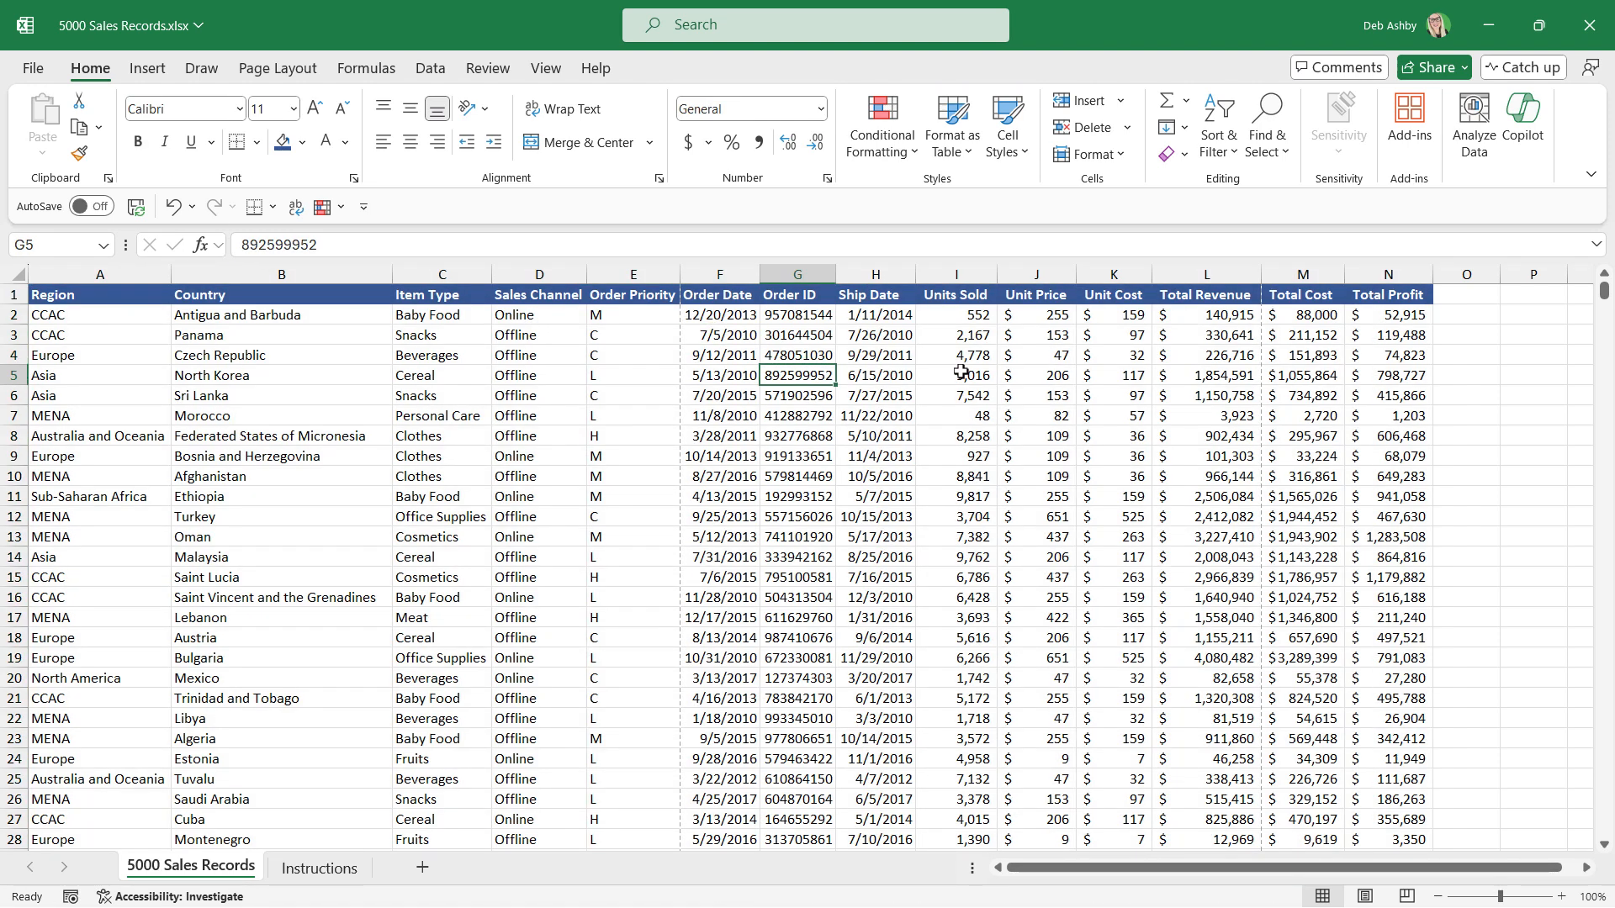
Check the seventh instruction and apply All Borders to the entire dataset in 5000 Sales Records.
left_click(323, 873)
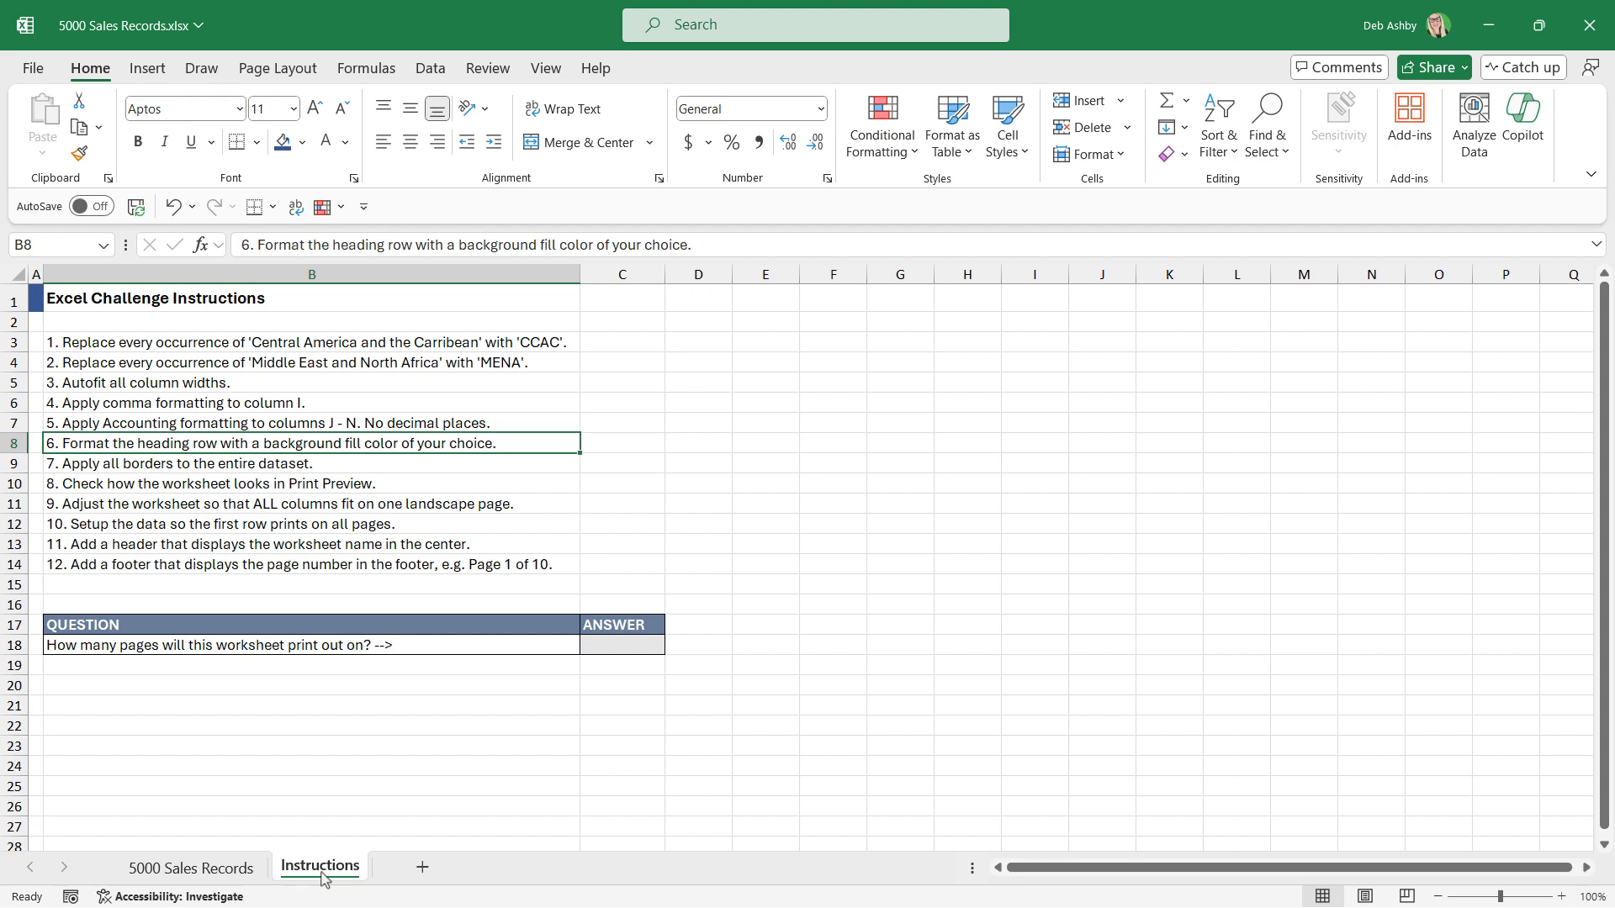
left_click(206, 872)
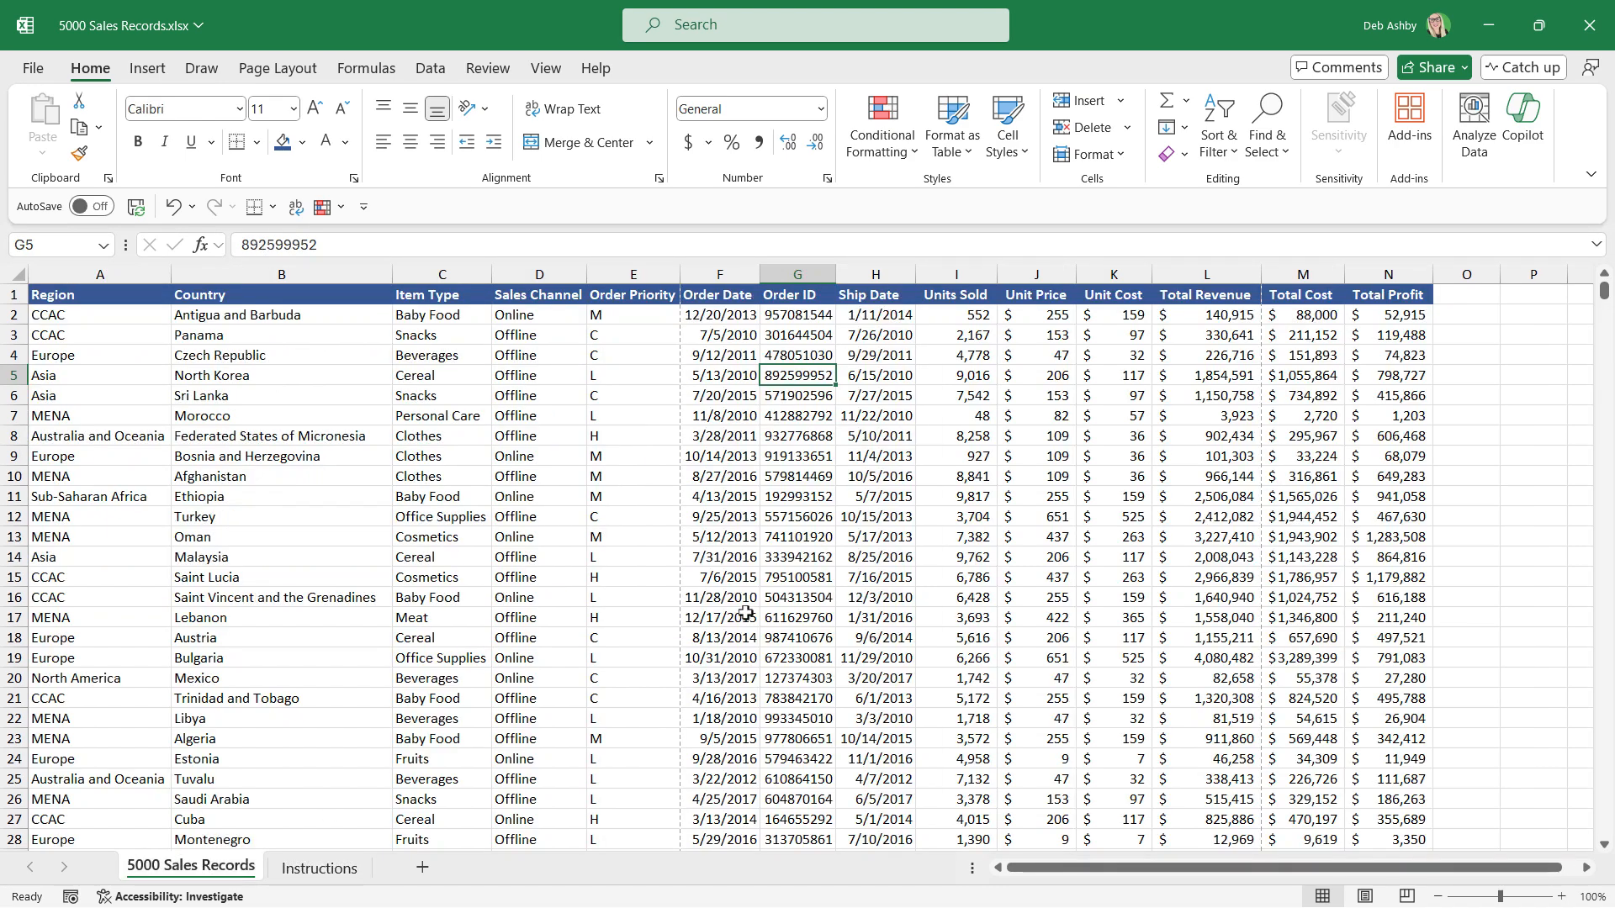
left_click(534, 436)
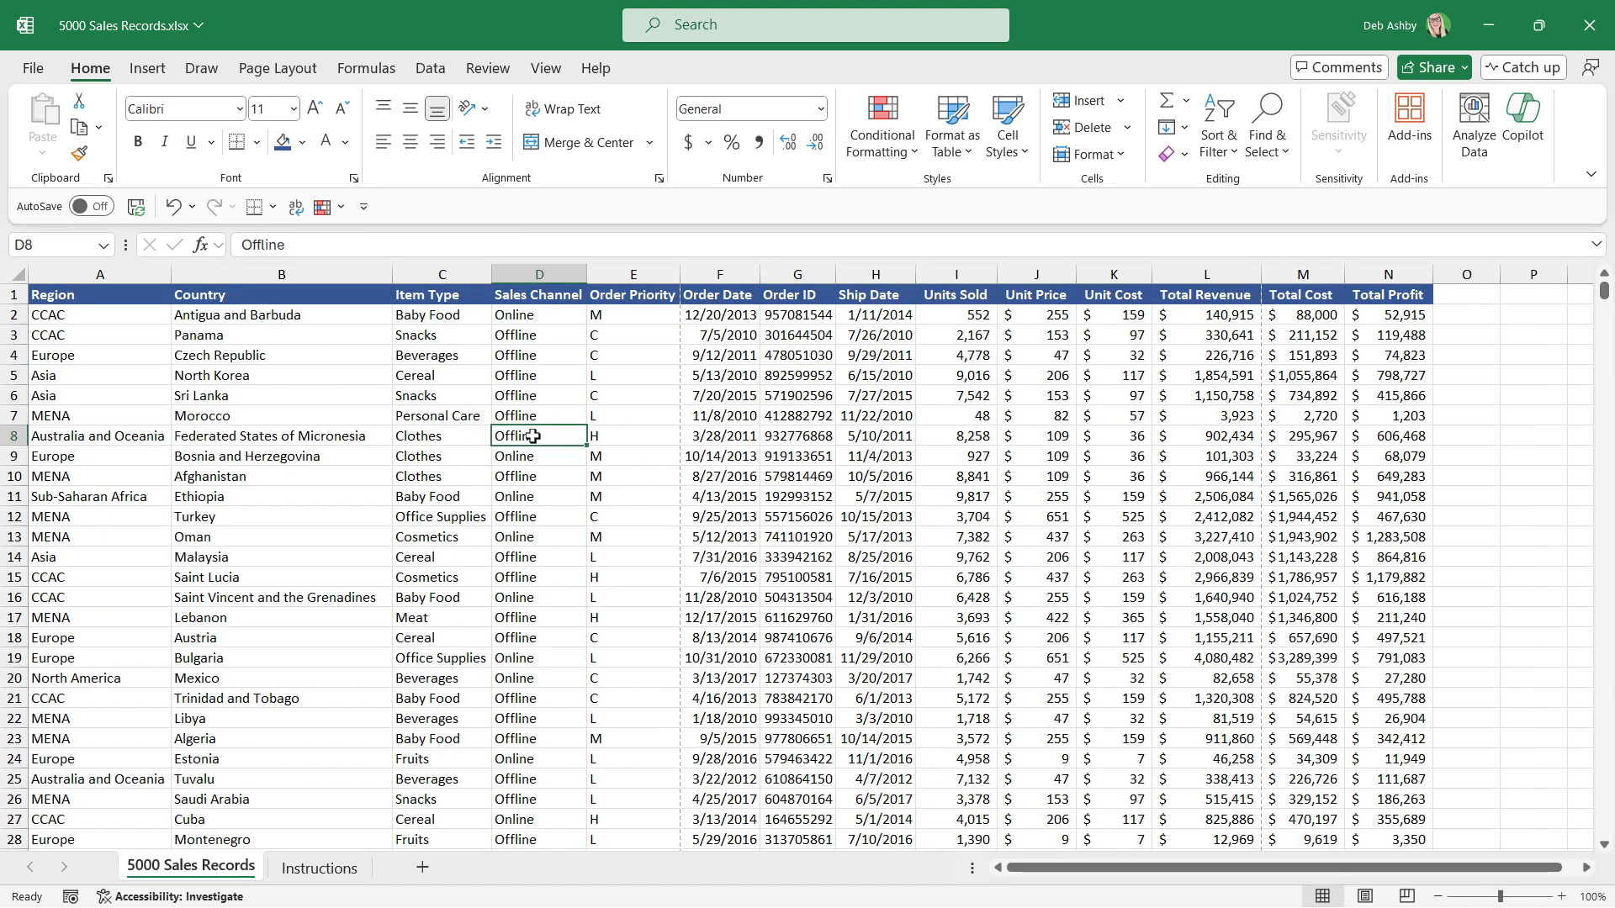
key("ctrl+a")
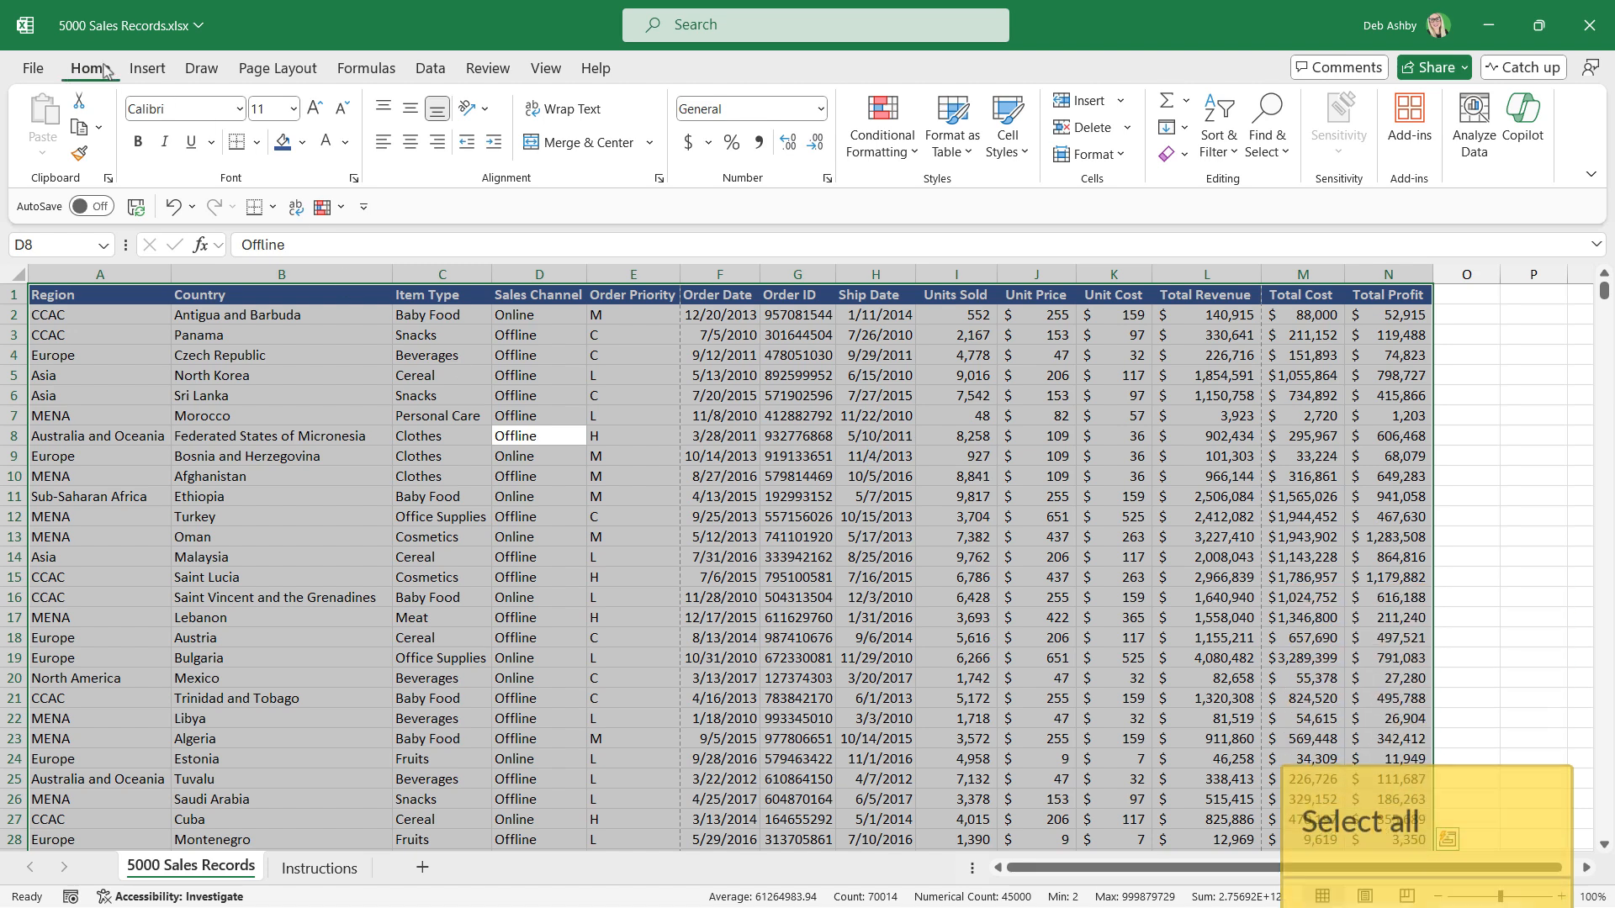
left_click(257, 143)
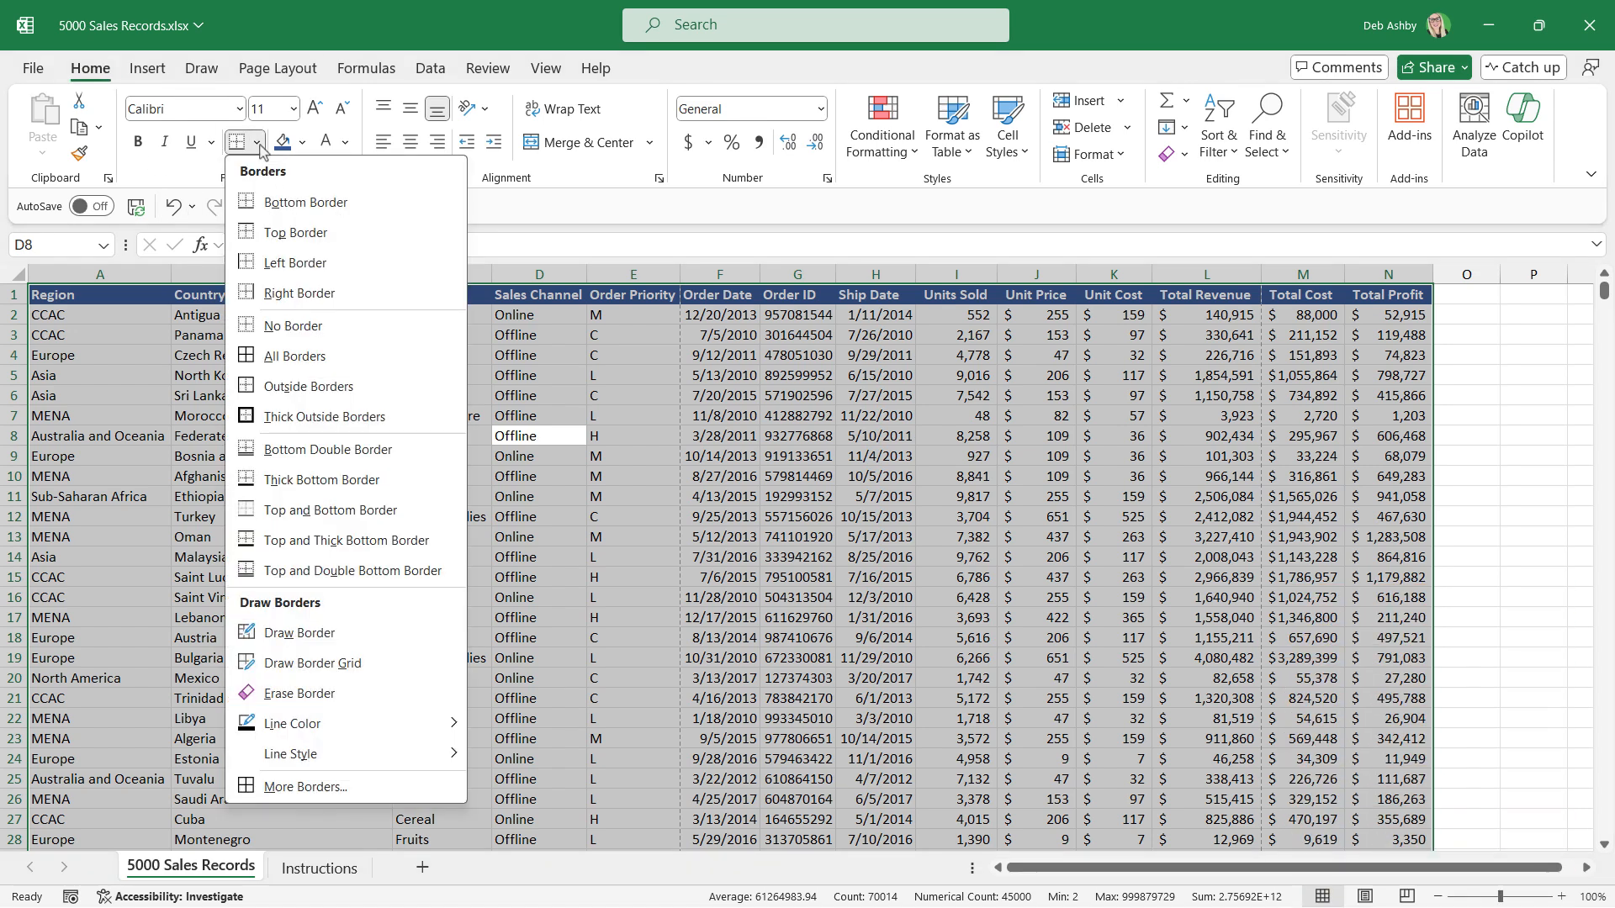
left_click(292, 367)
Check the eighth instruction and review how the 5000 Sales Records worksheet looks in Print Preview.
left_click(340, 873)
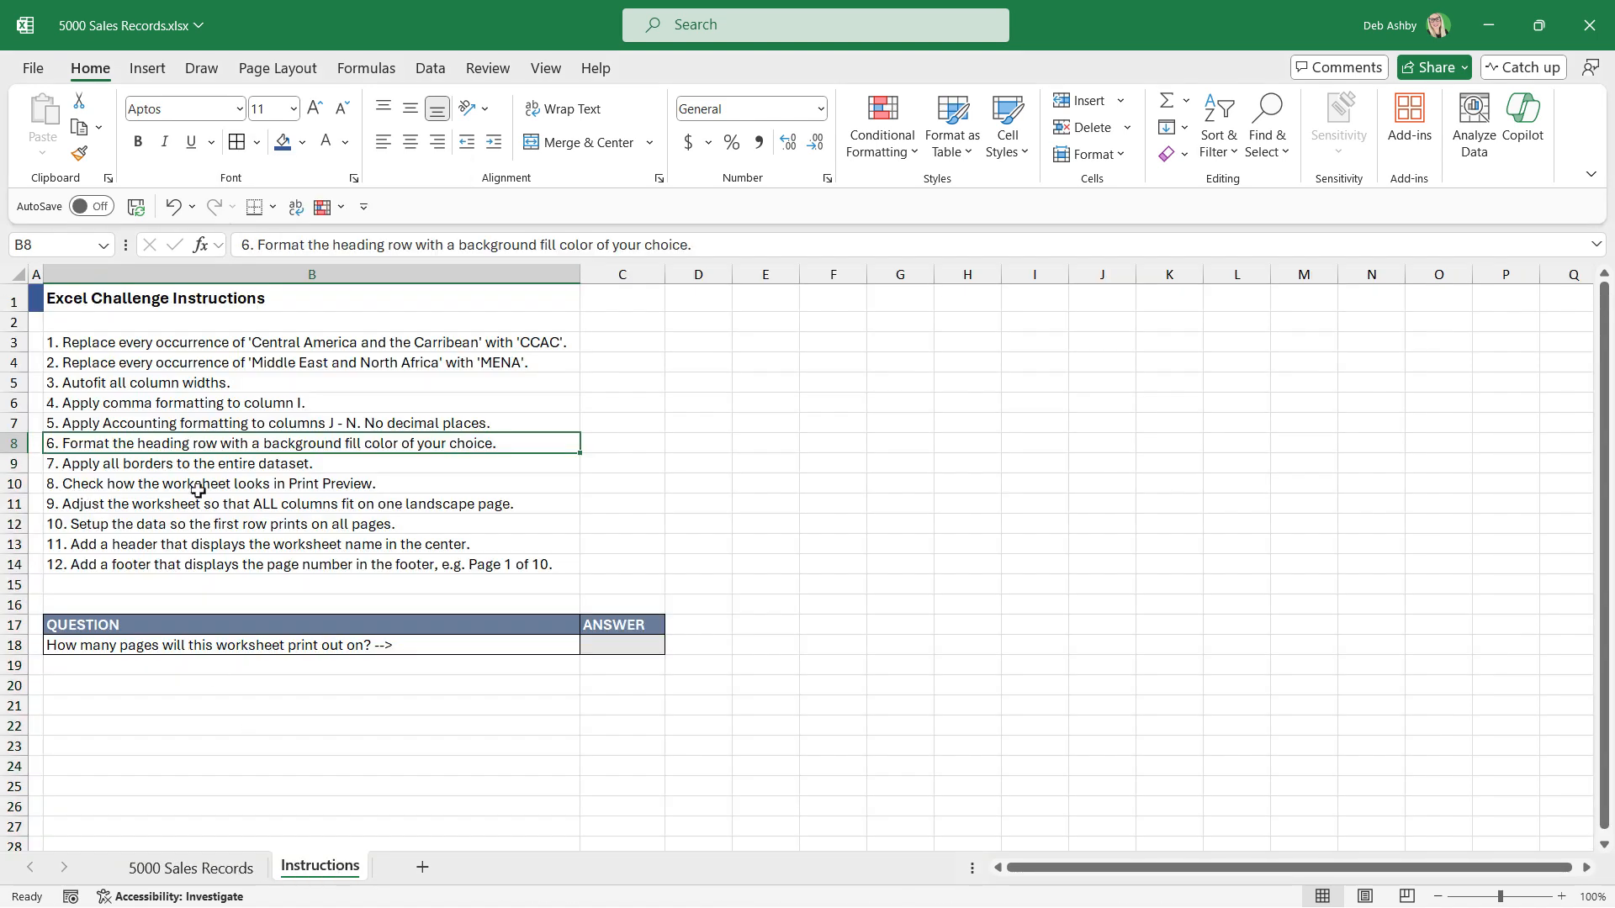
left_click(197, 868)
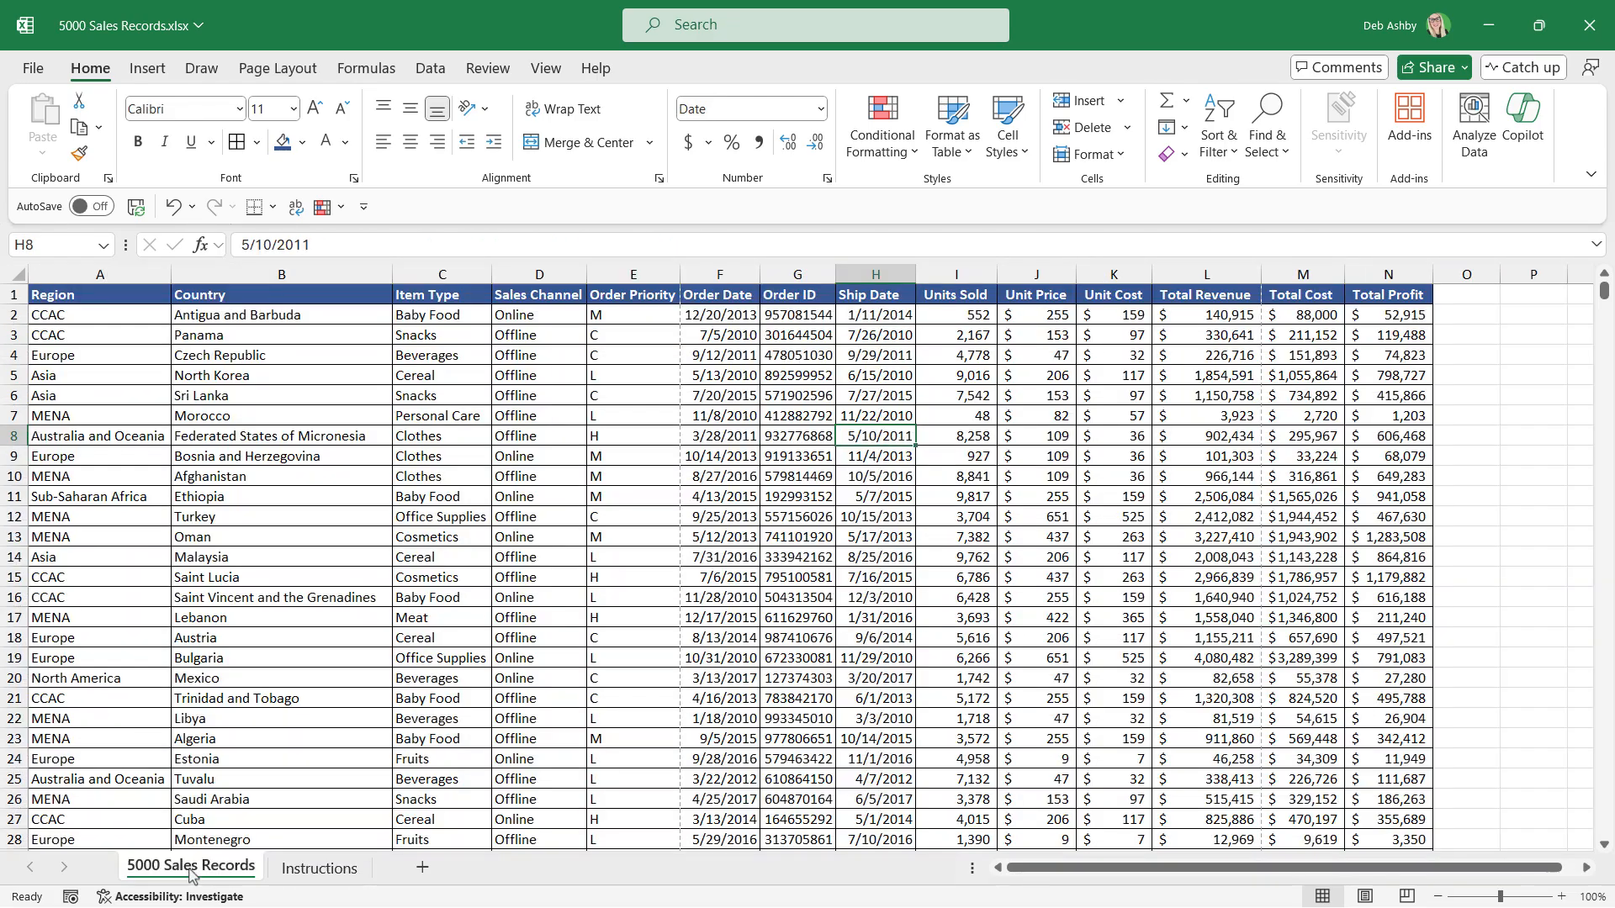
left_click(36, 80)
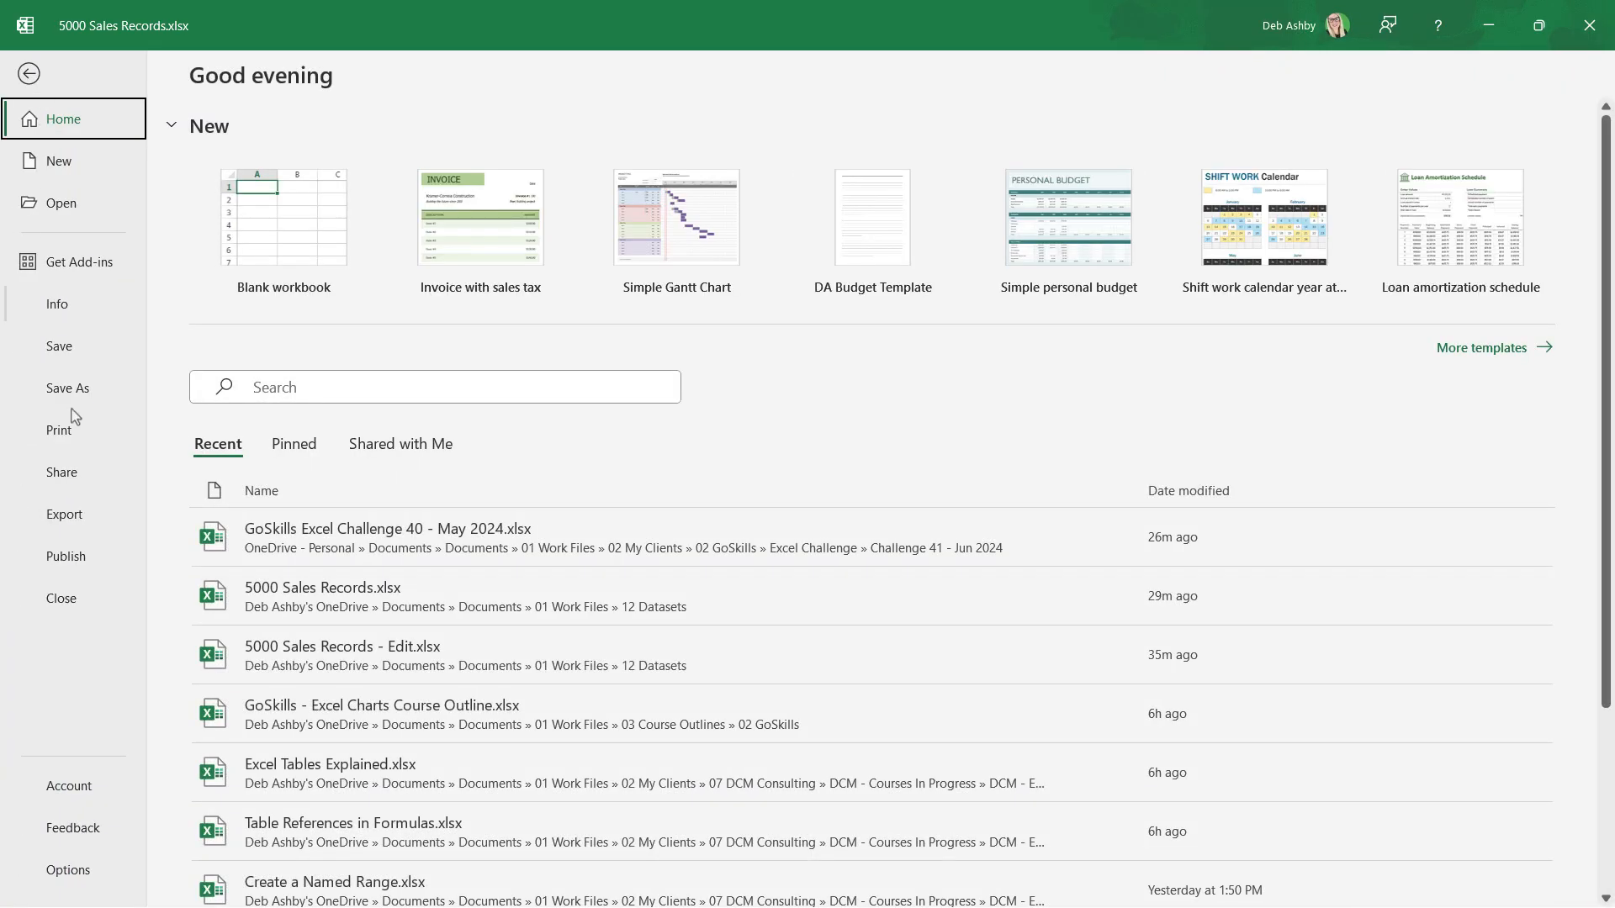
left_click(80, 440)
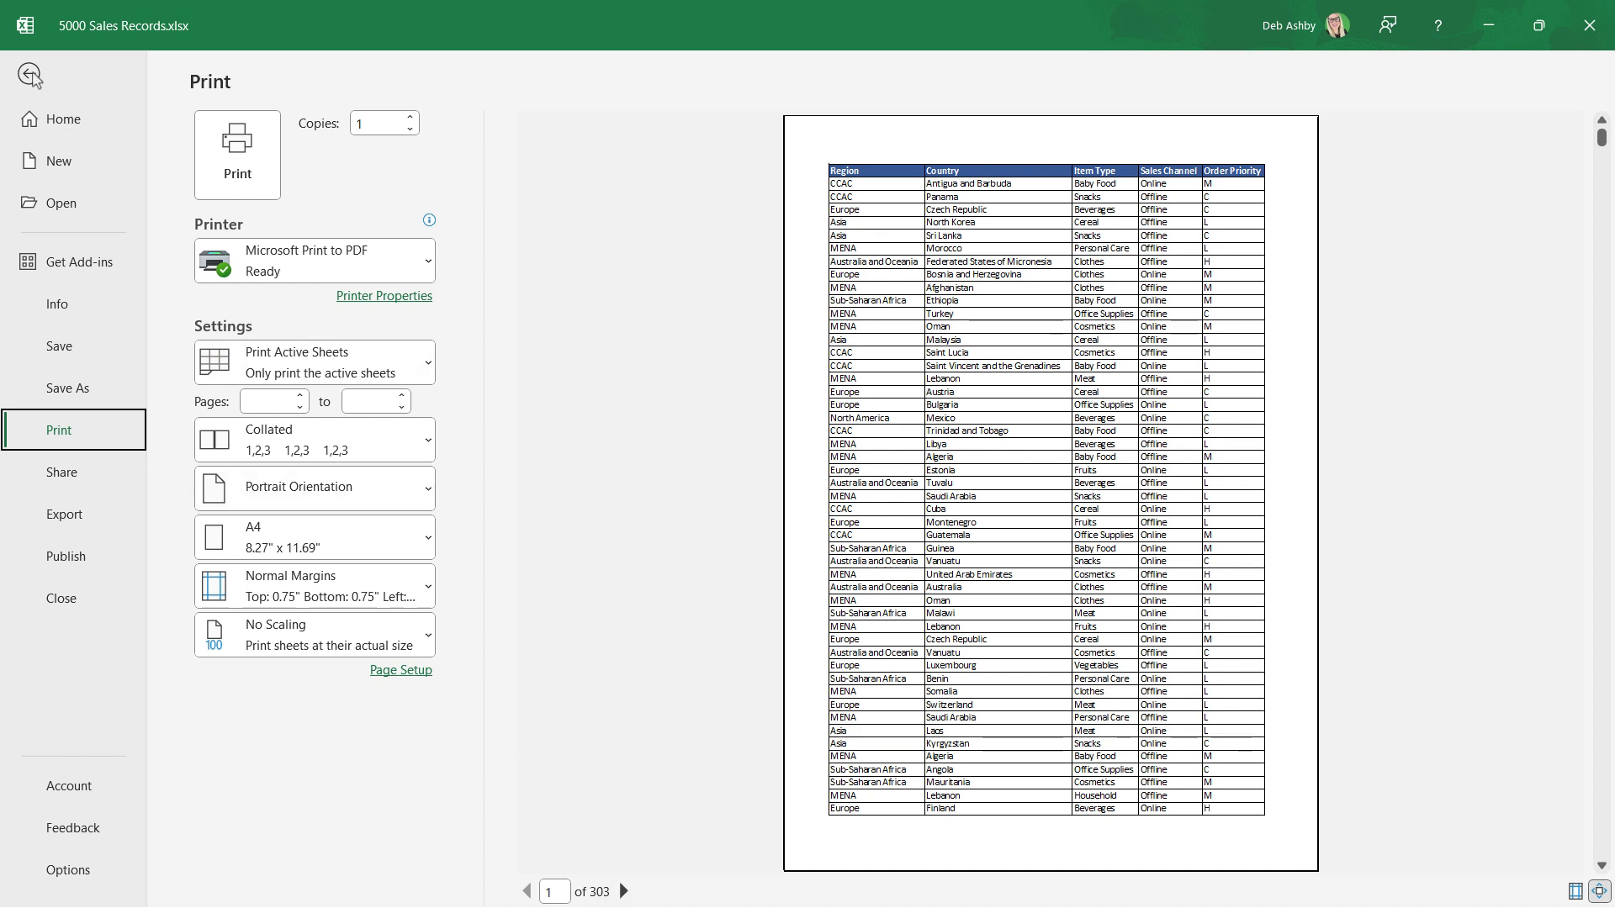
left_click(28, 73)
Check the ninth instruction and set the page orientation of 5000 Sales Records to Landscape.
key("ctrl+Page_Down")
left_click(126, 505)
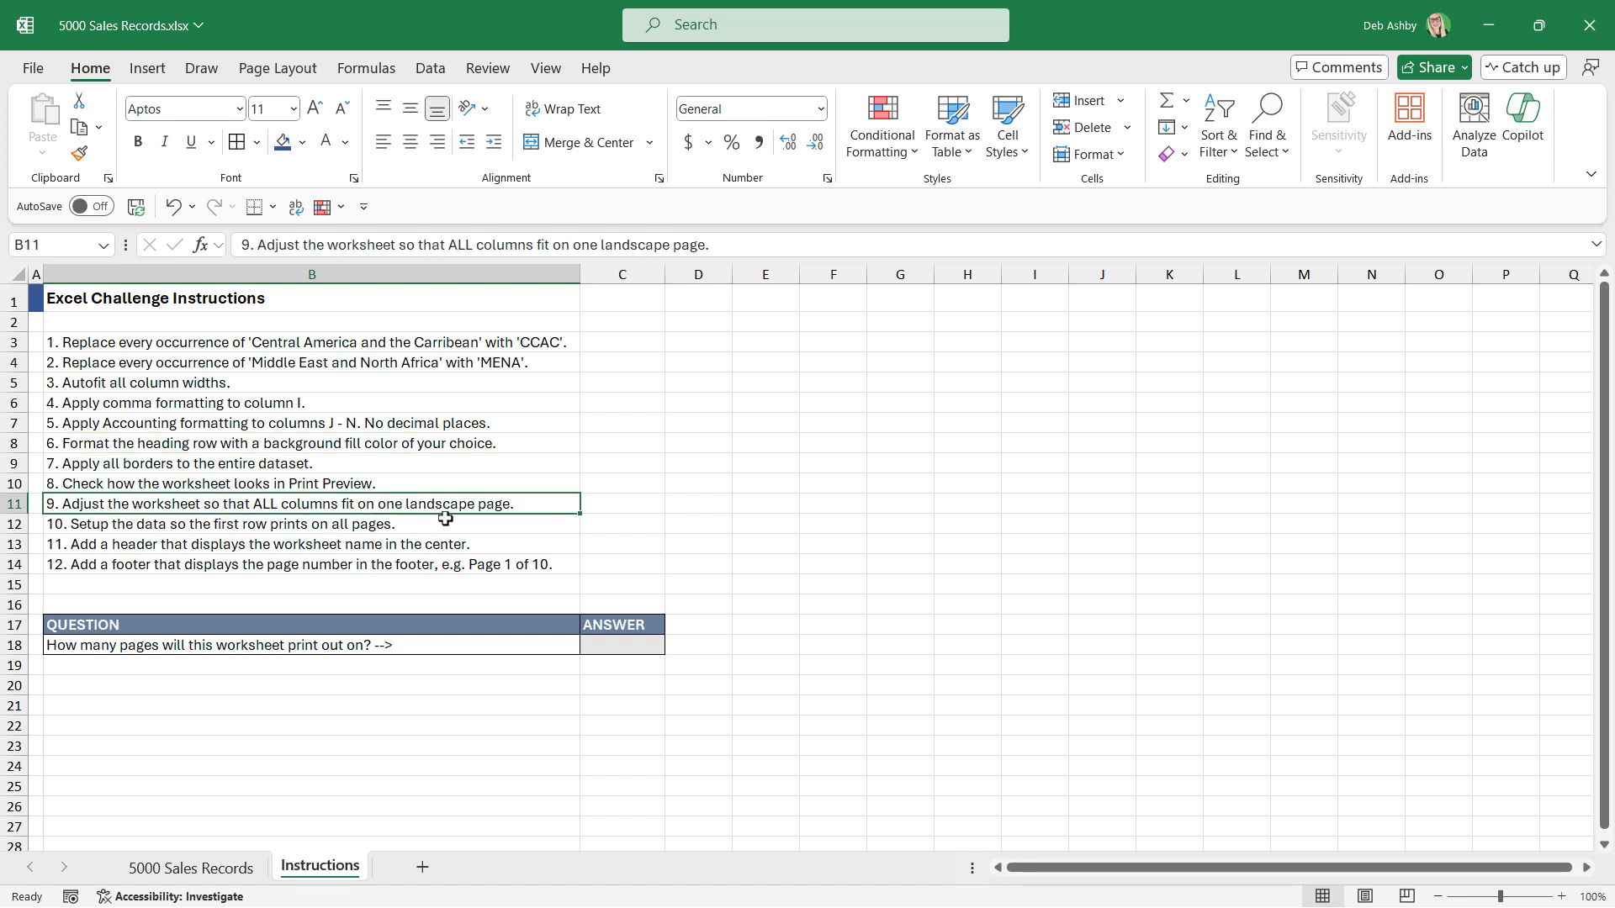
left_click(233, 870)
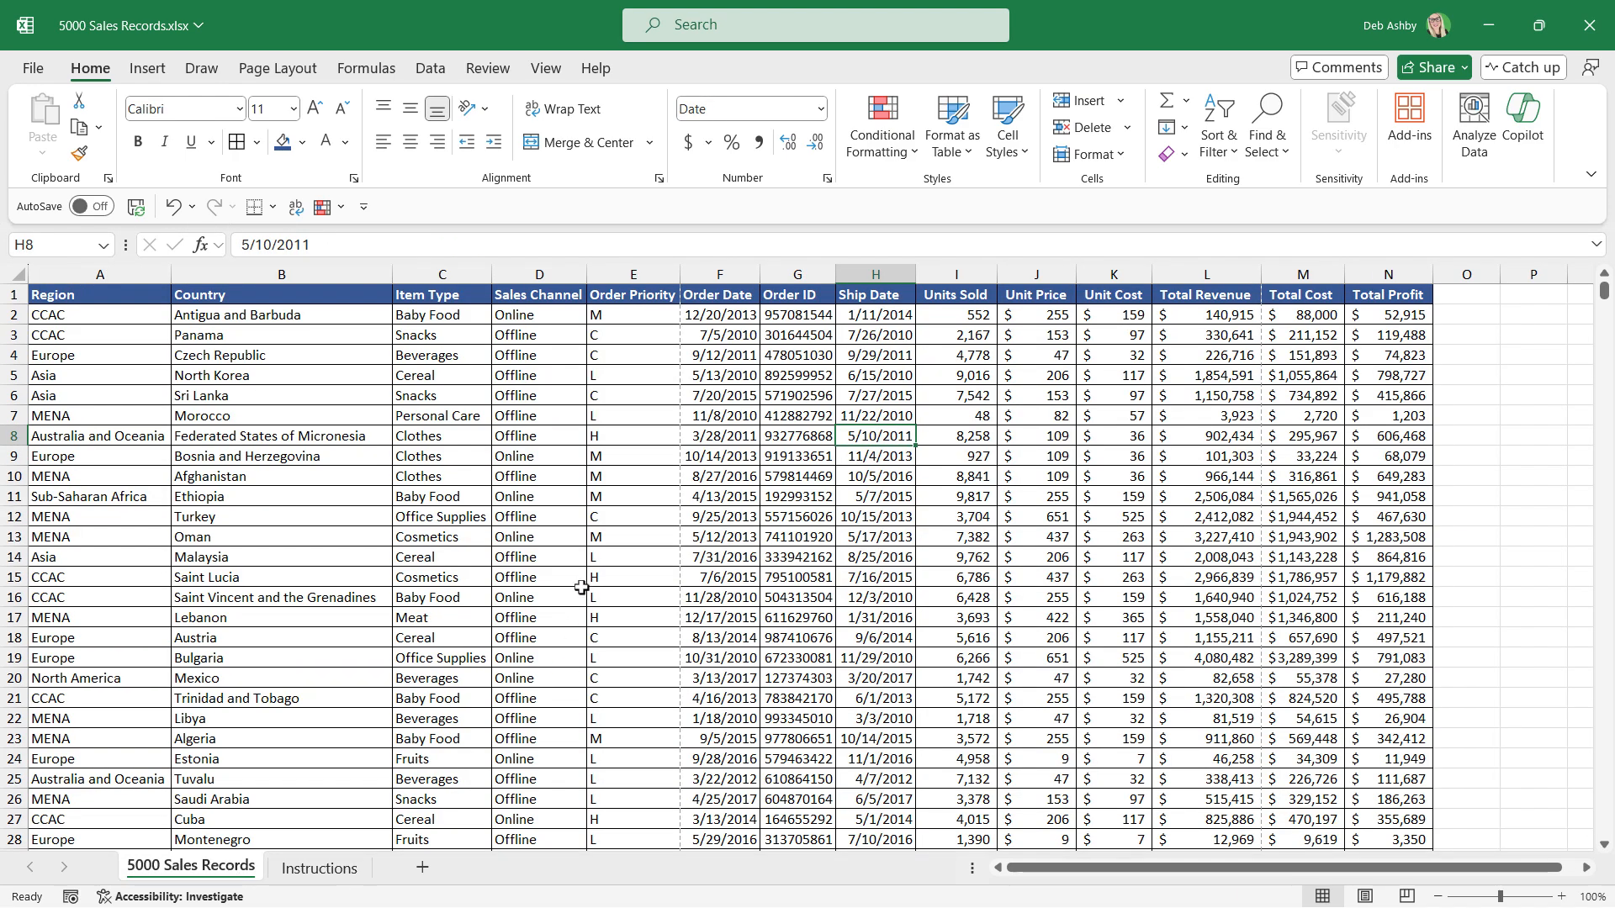
left_click(278, 67)
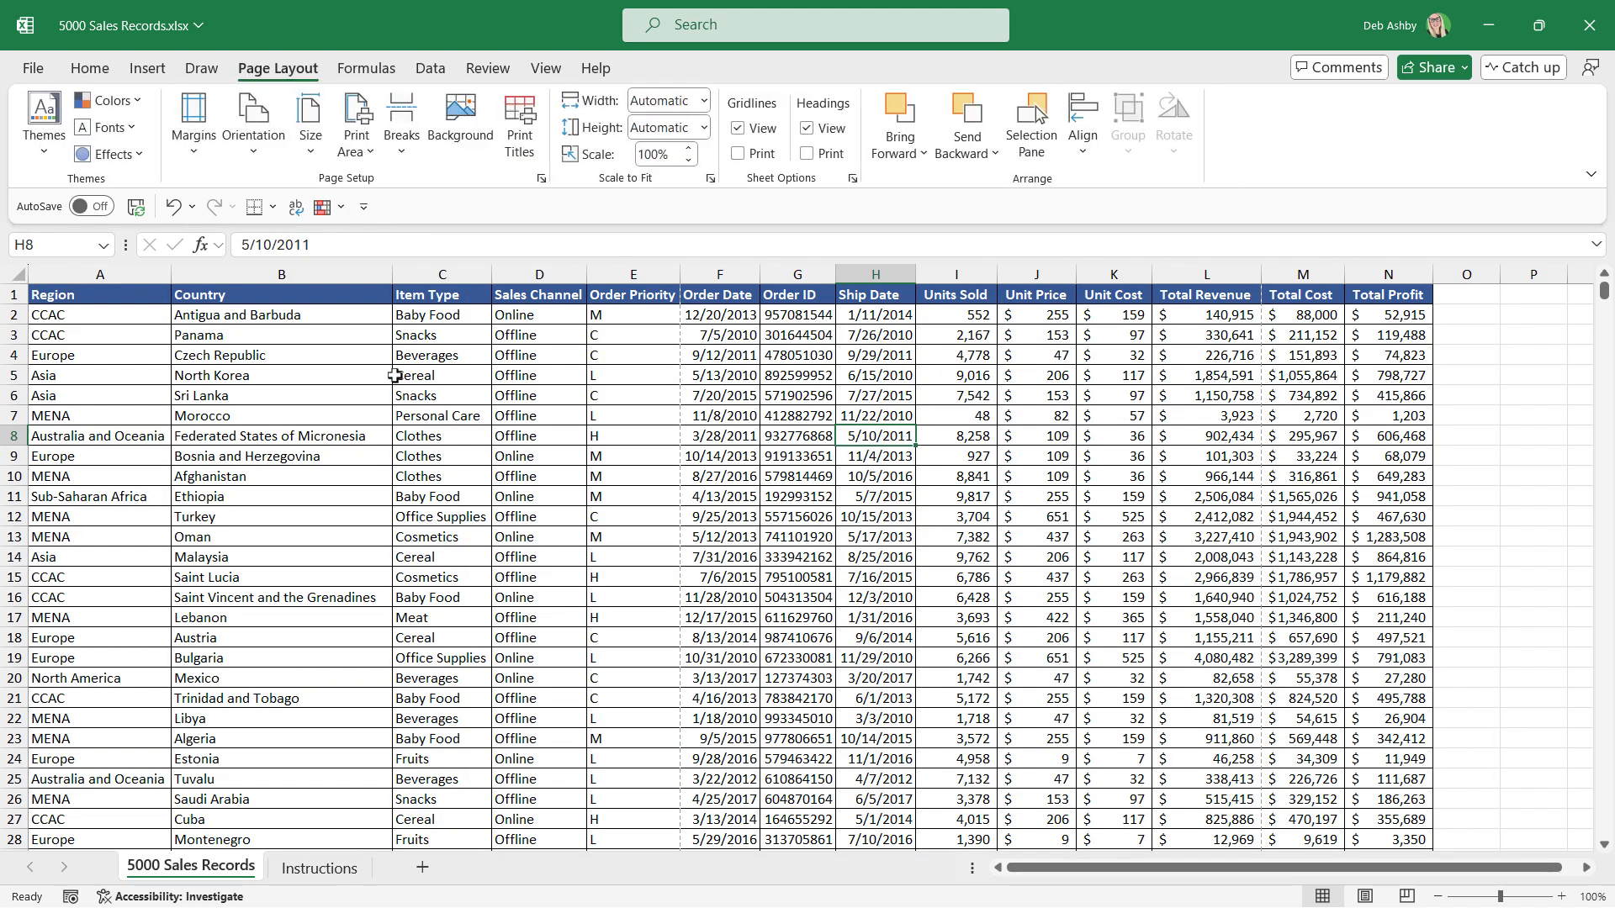
left_click(258, 156)
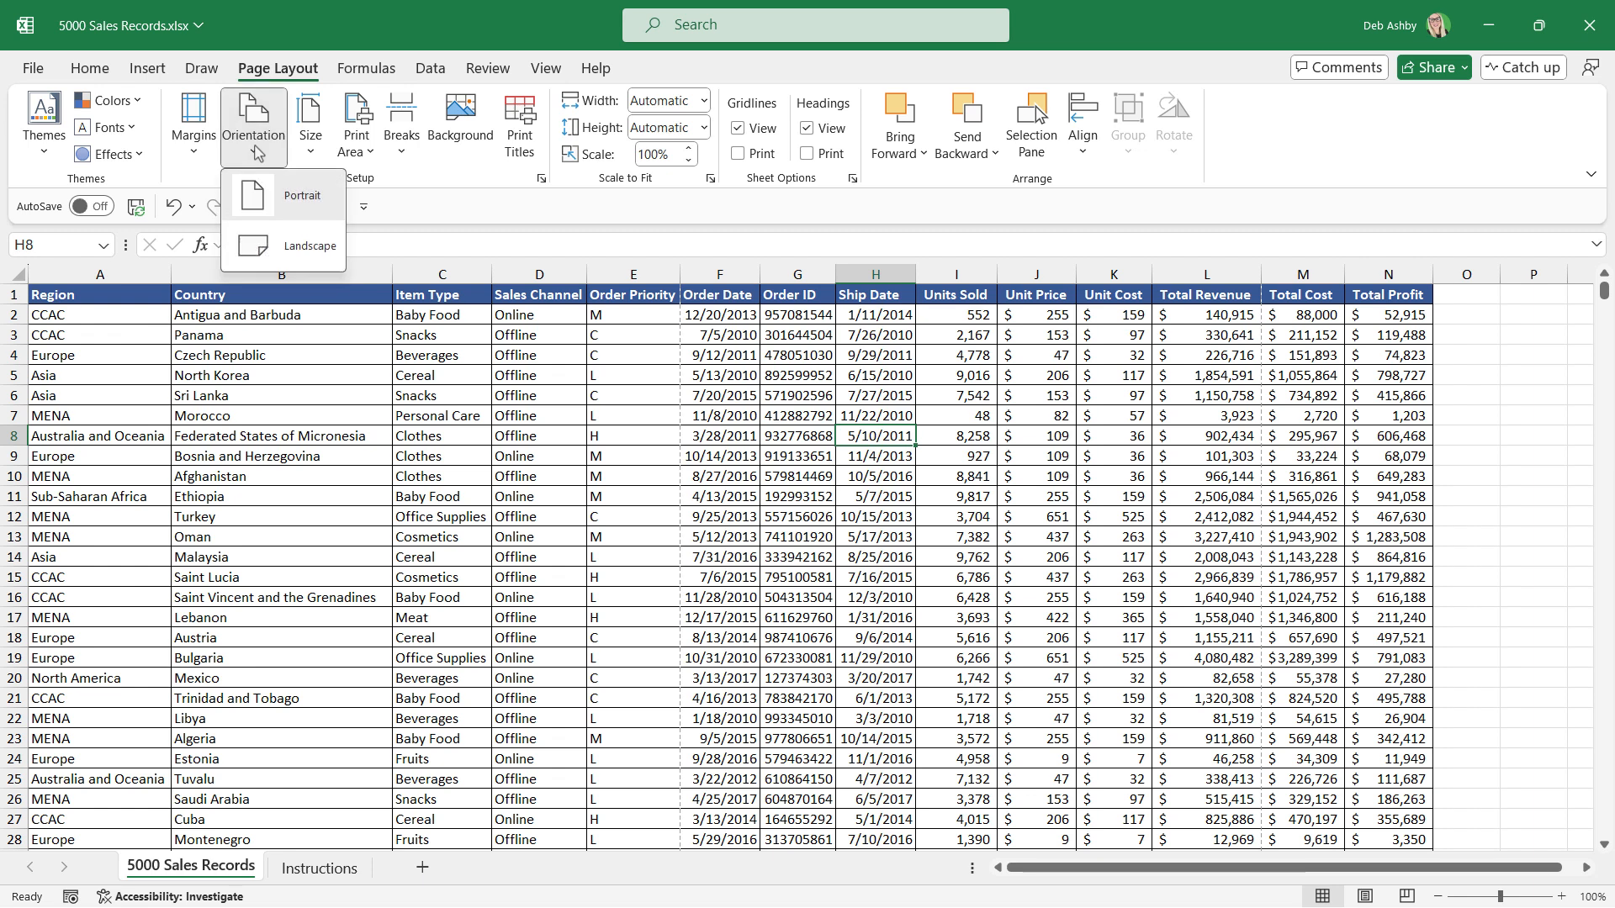
left_click(300, 246)
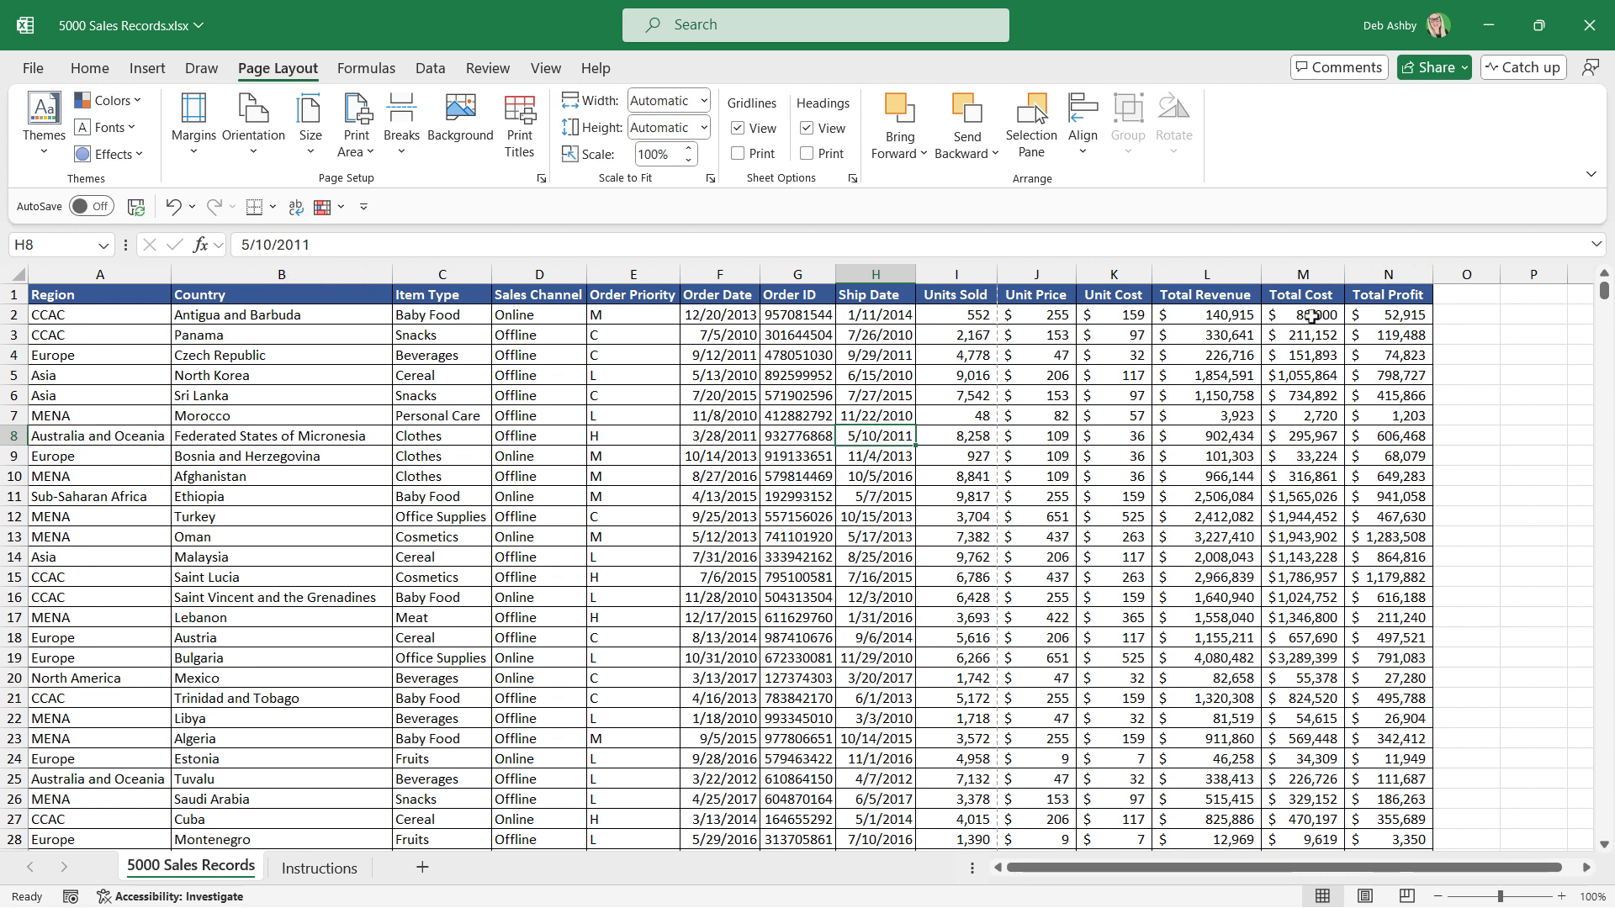
Review in Print Preview which columns fit on the landscape page, and return to the worksheet.
left_click(32, 68)
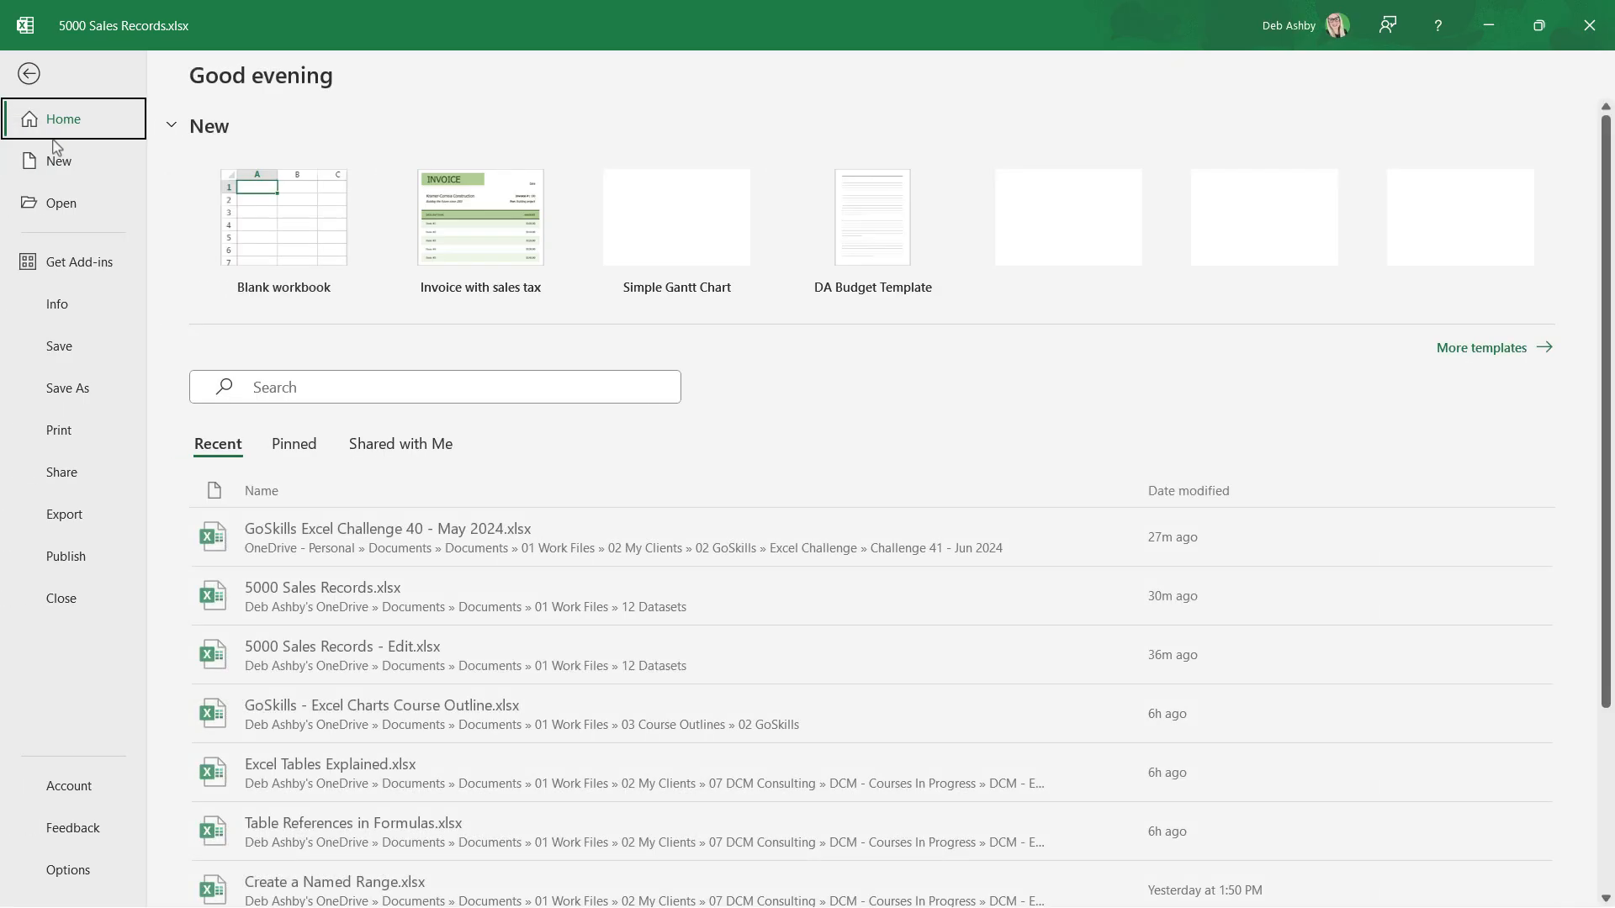
left_click(59, 430)
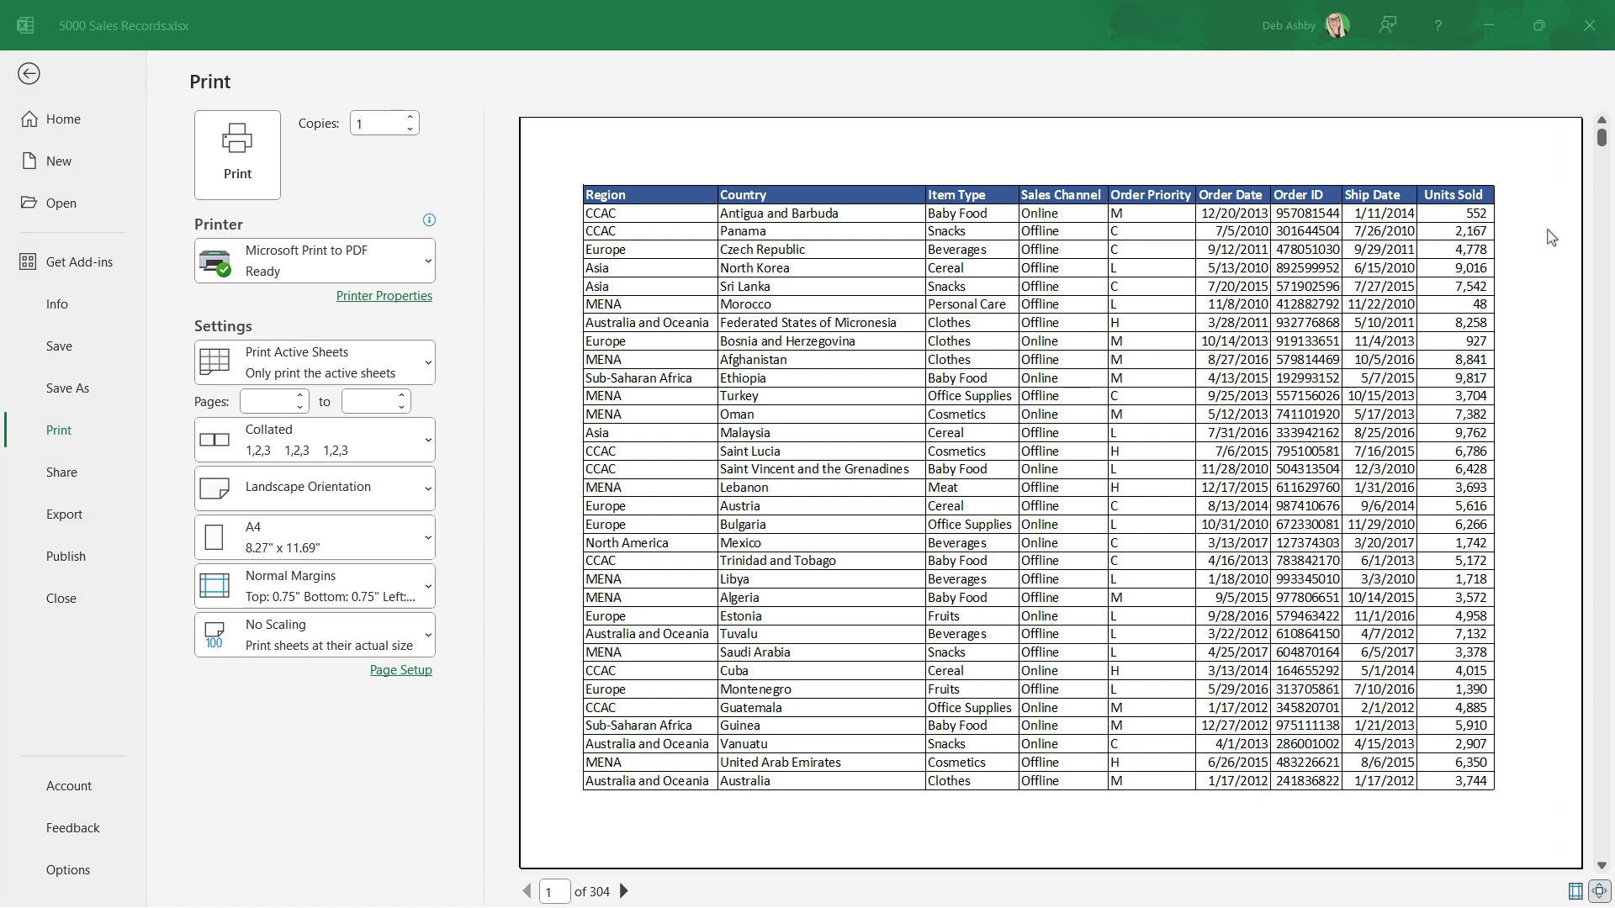
left_click(33, 77)
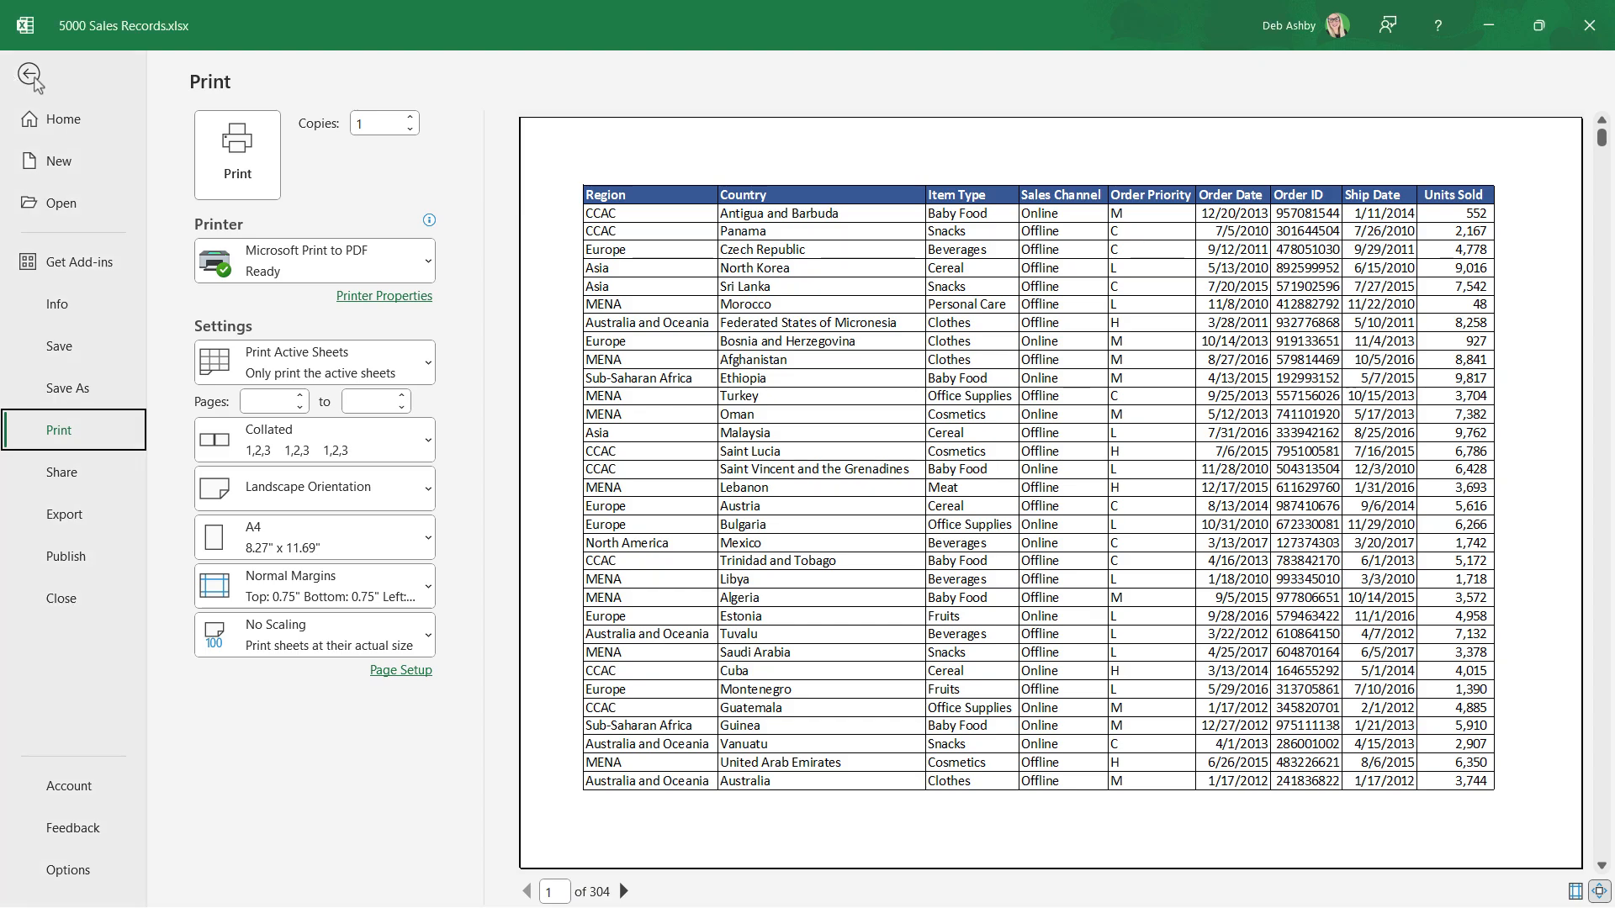
left_click(33, 76)
left_click(728, 367)
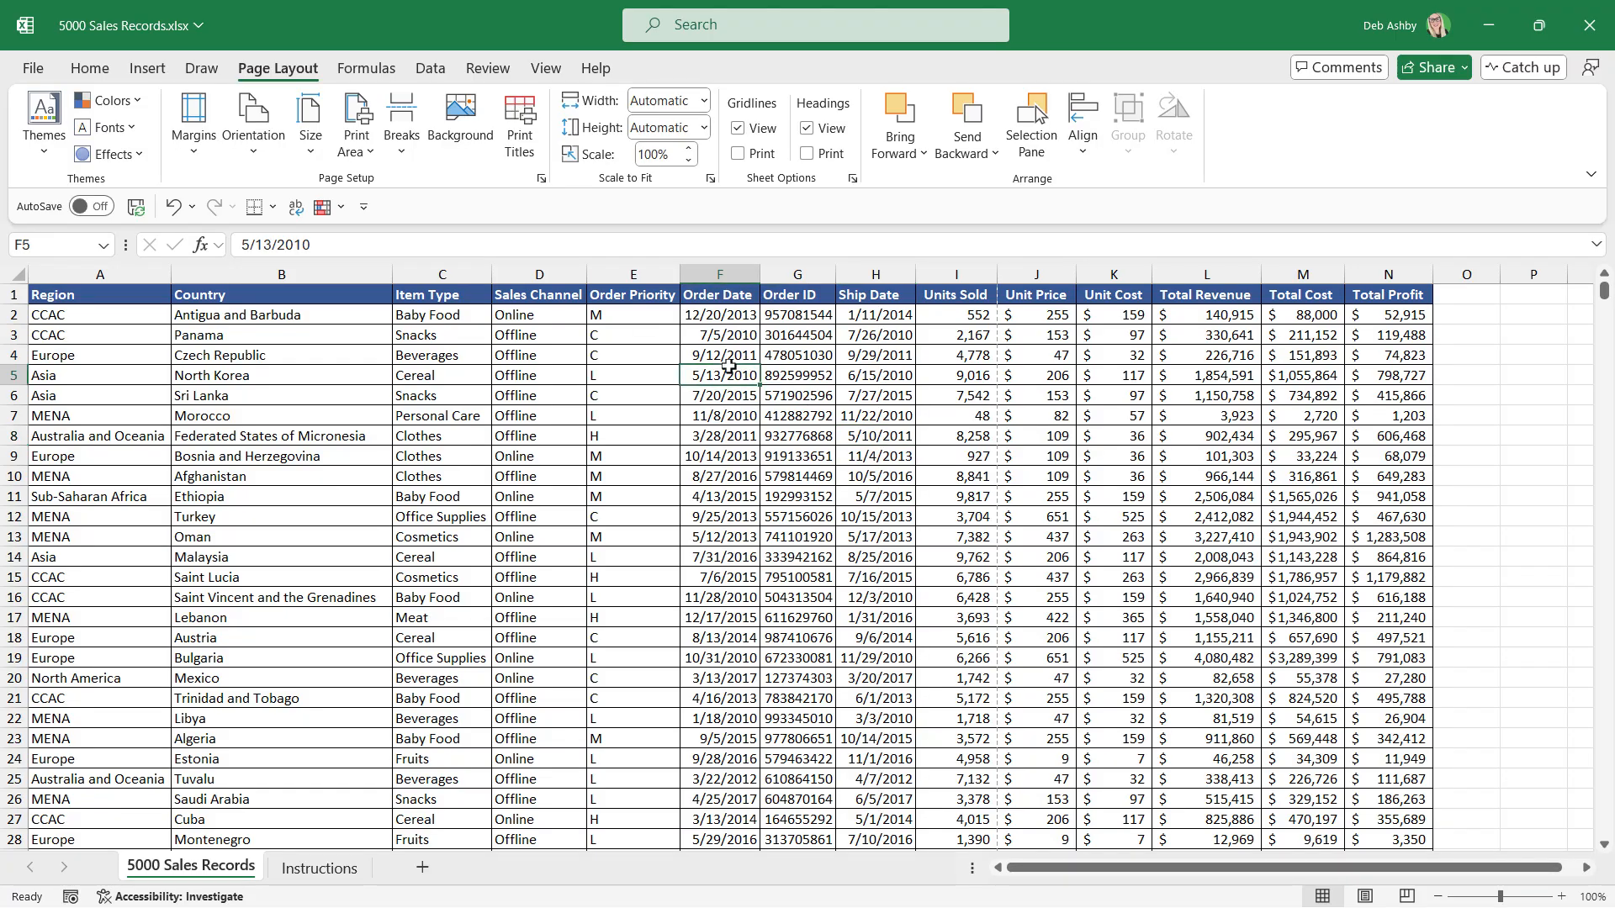
Switch to Page Break Preview and examine where the page breaks divide the columns and rows.
left_click(545, 70)
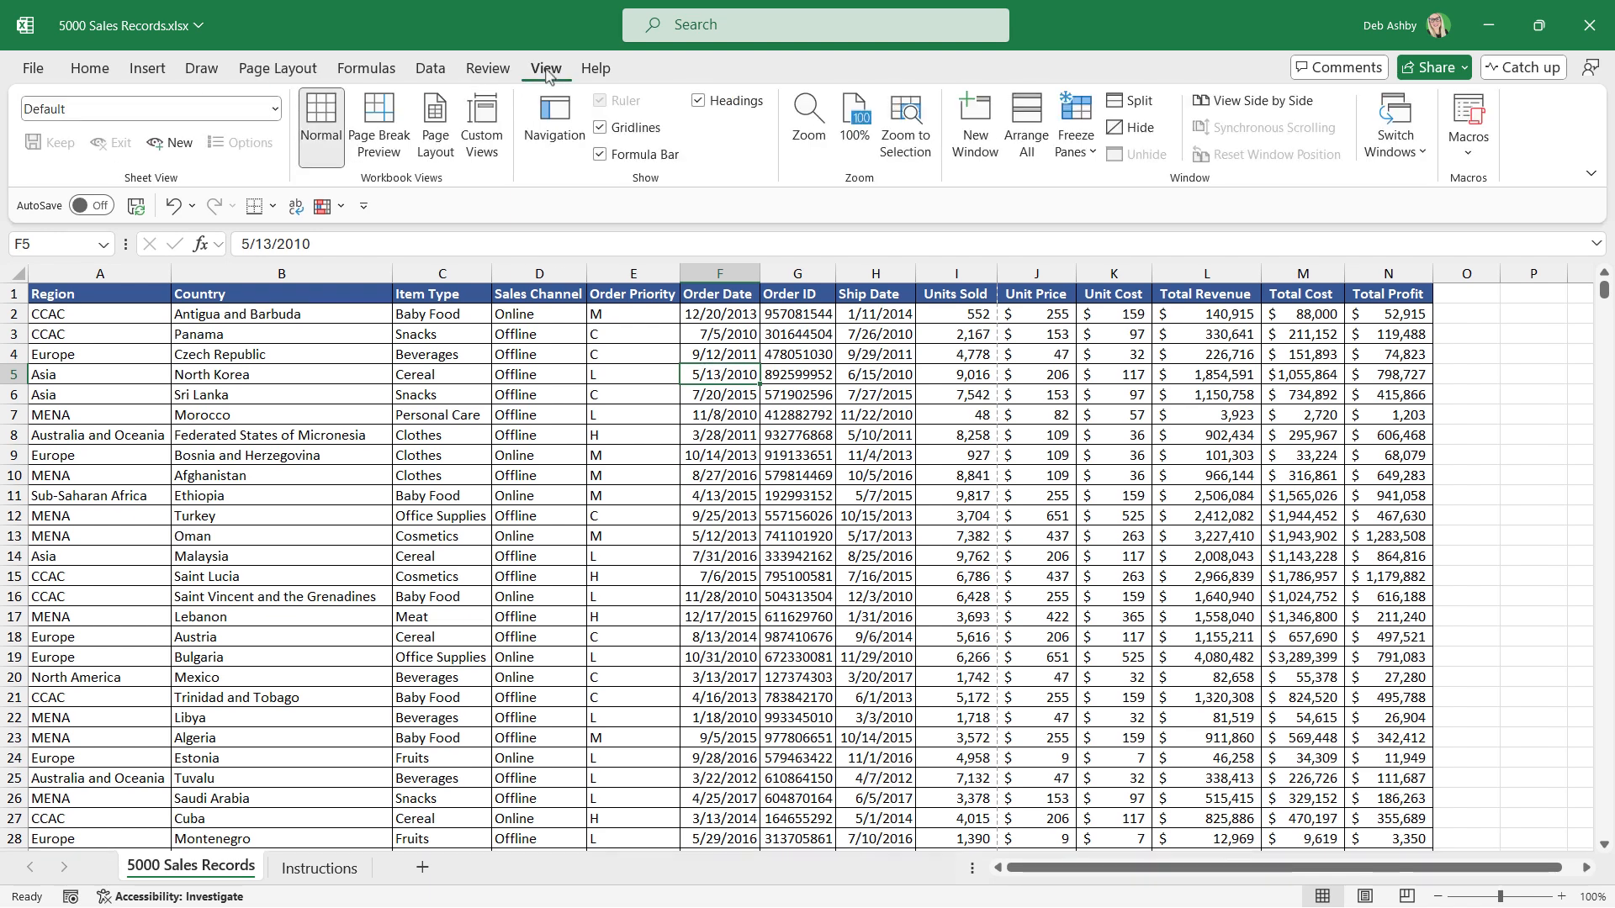
left_click(379, 135)
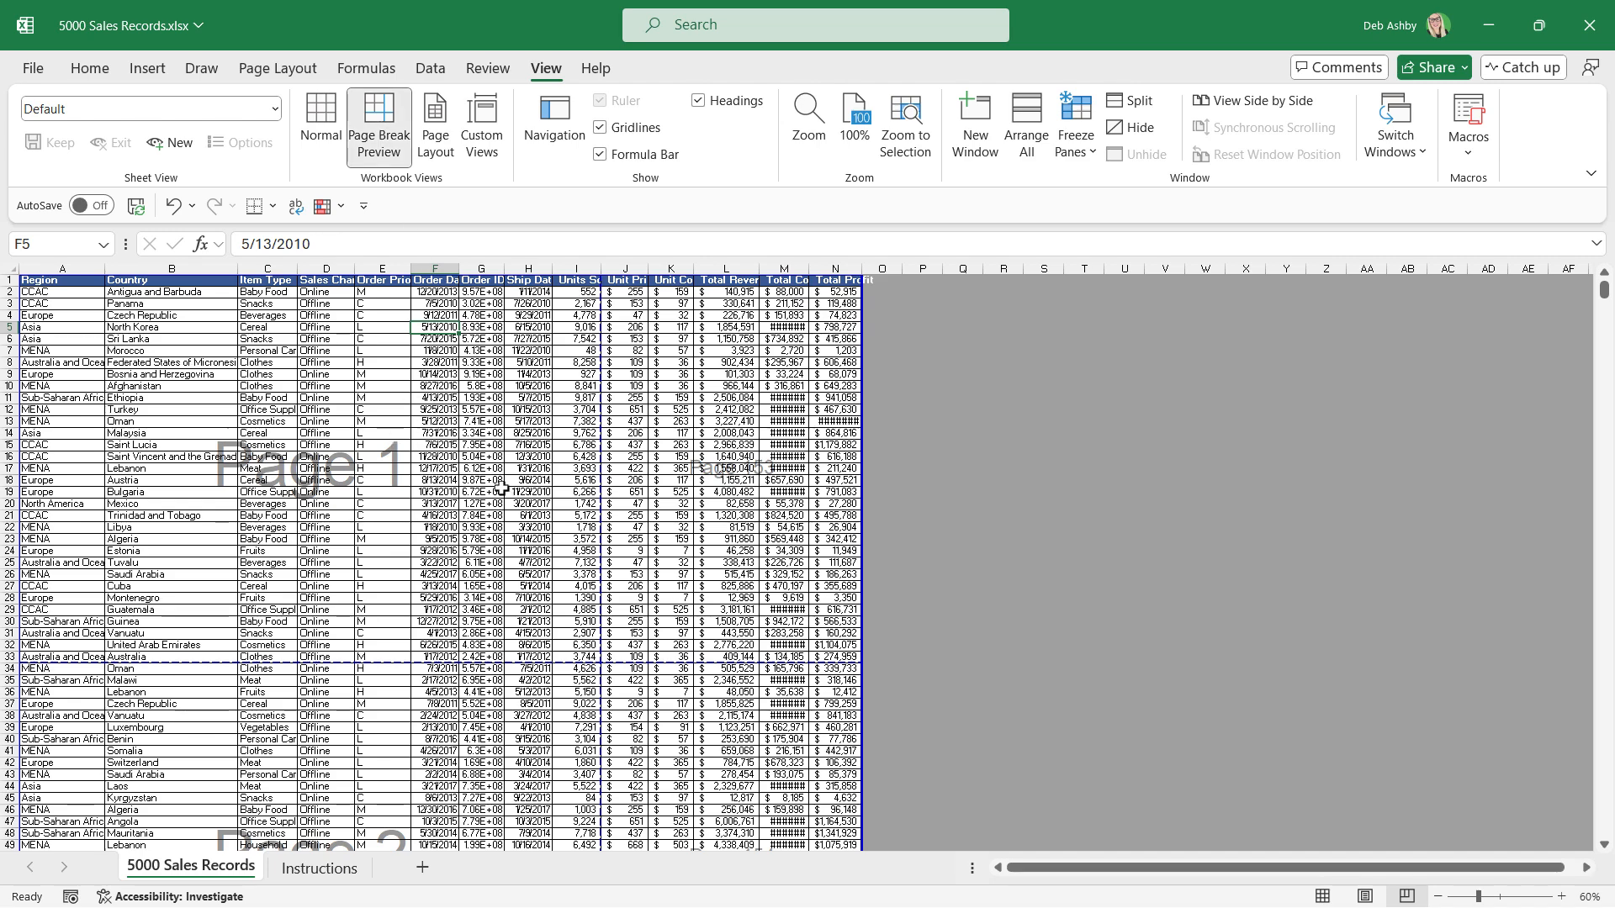
scroll(466, 488, "down", 2)
scroll(476, 476, "up", 2)
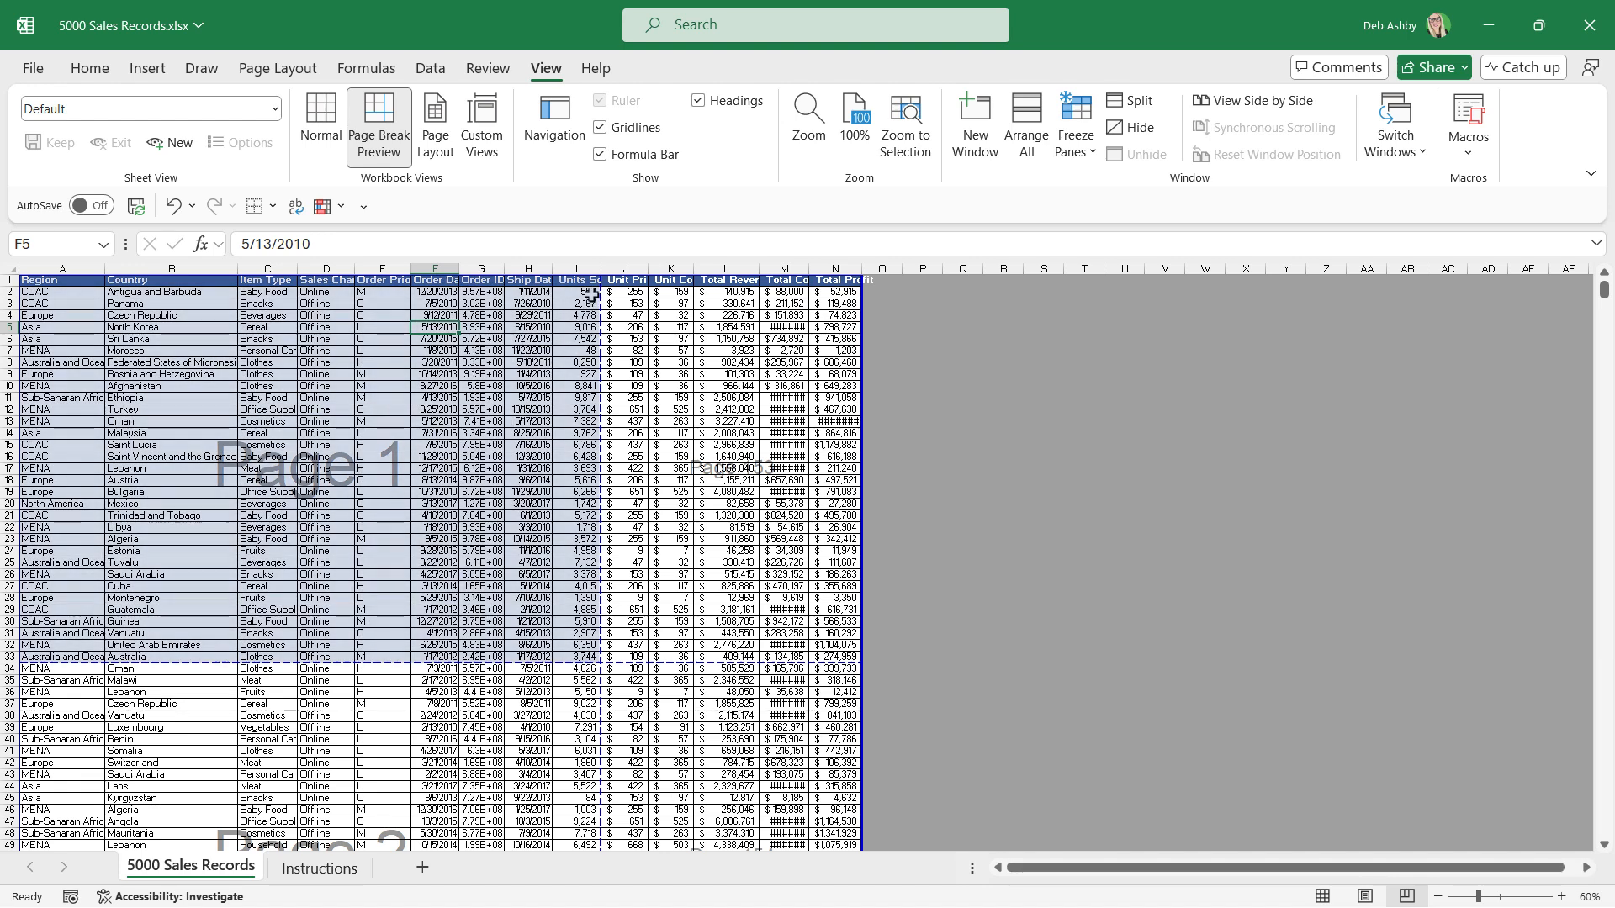
scroll(427, 555, "down", 2)
scroll(426, 555, "down", 2)
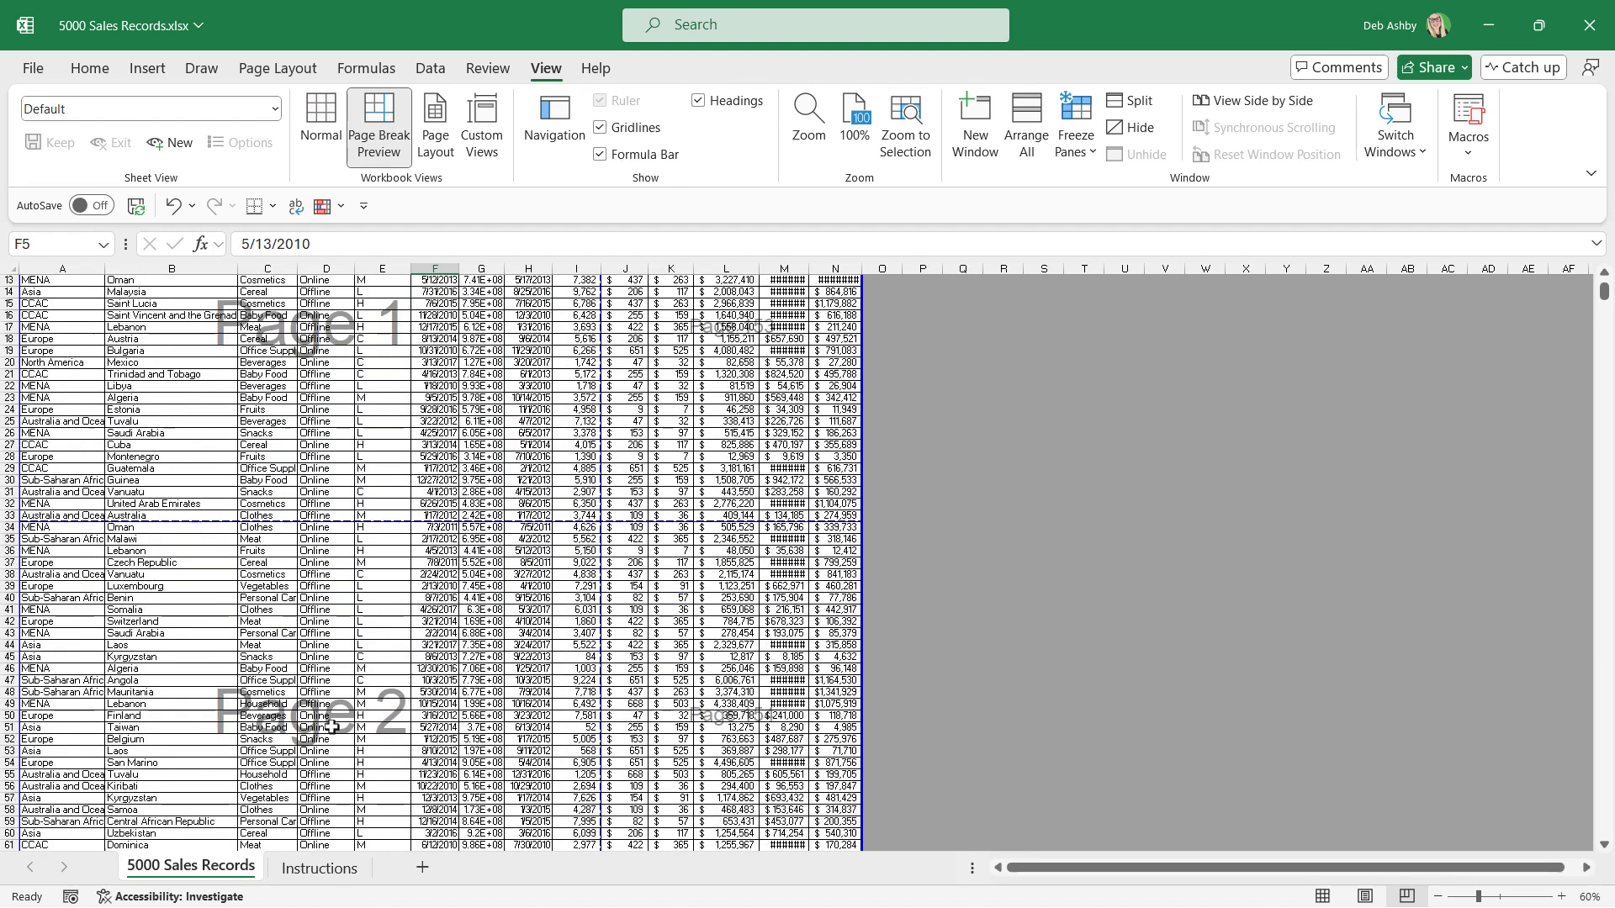
scroll(362, 648, "down", 6)
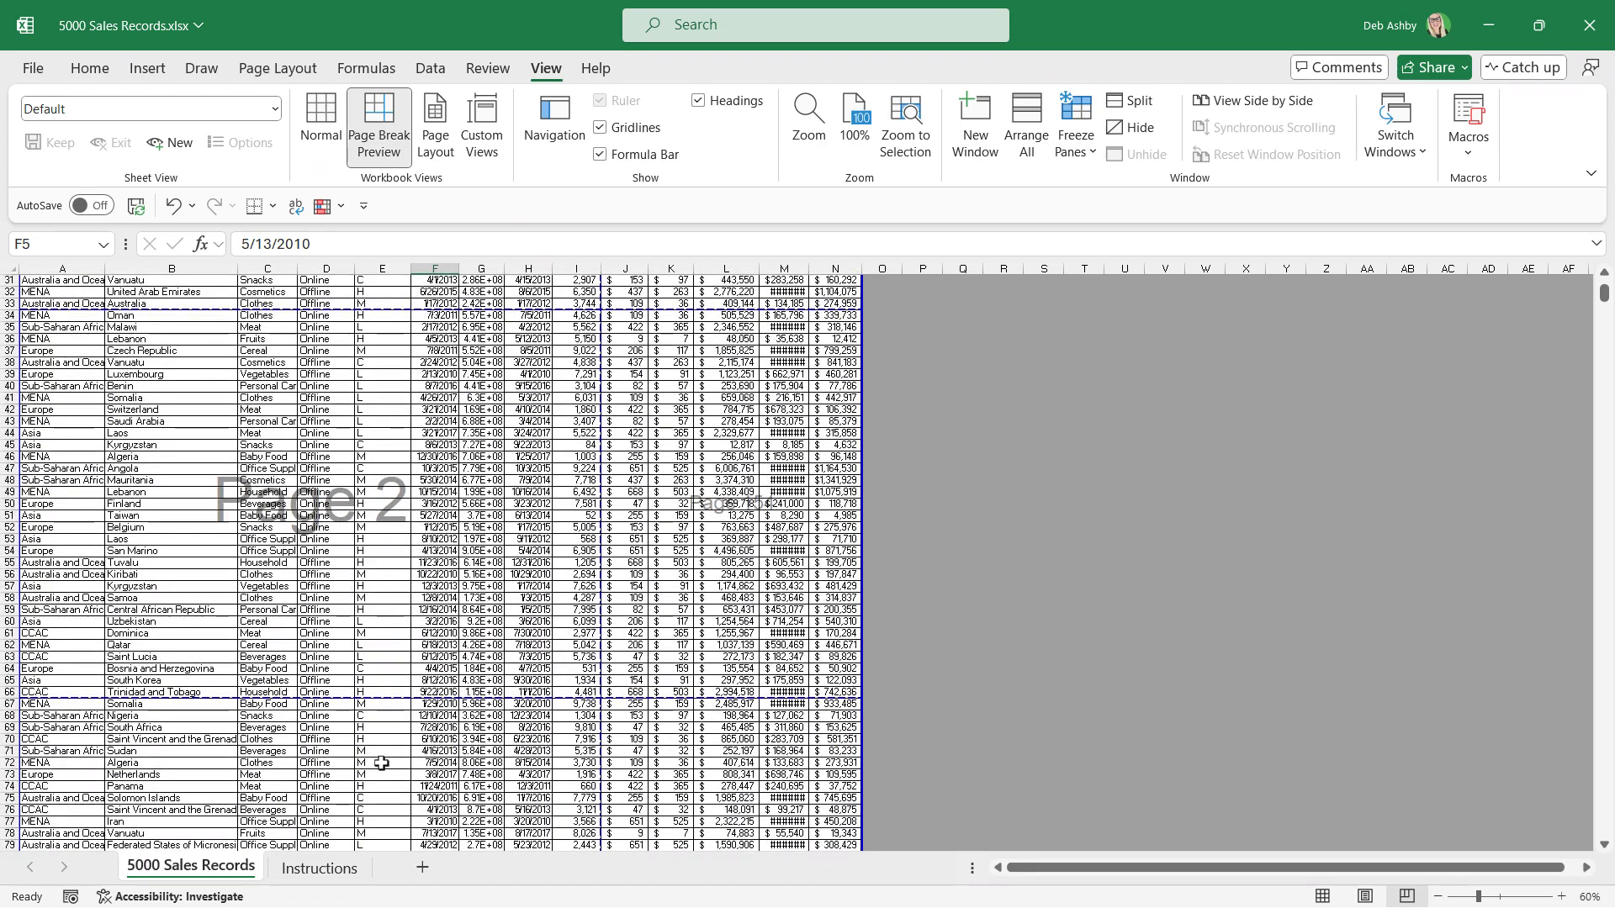
scroll(505, 665, "up", 10)
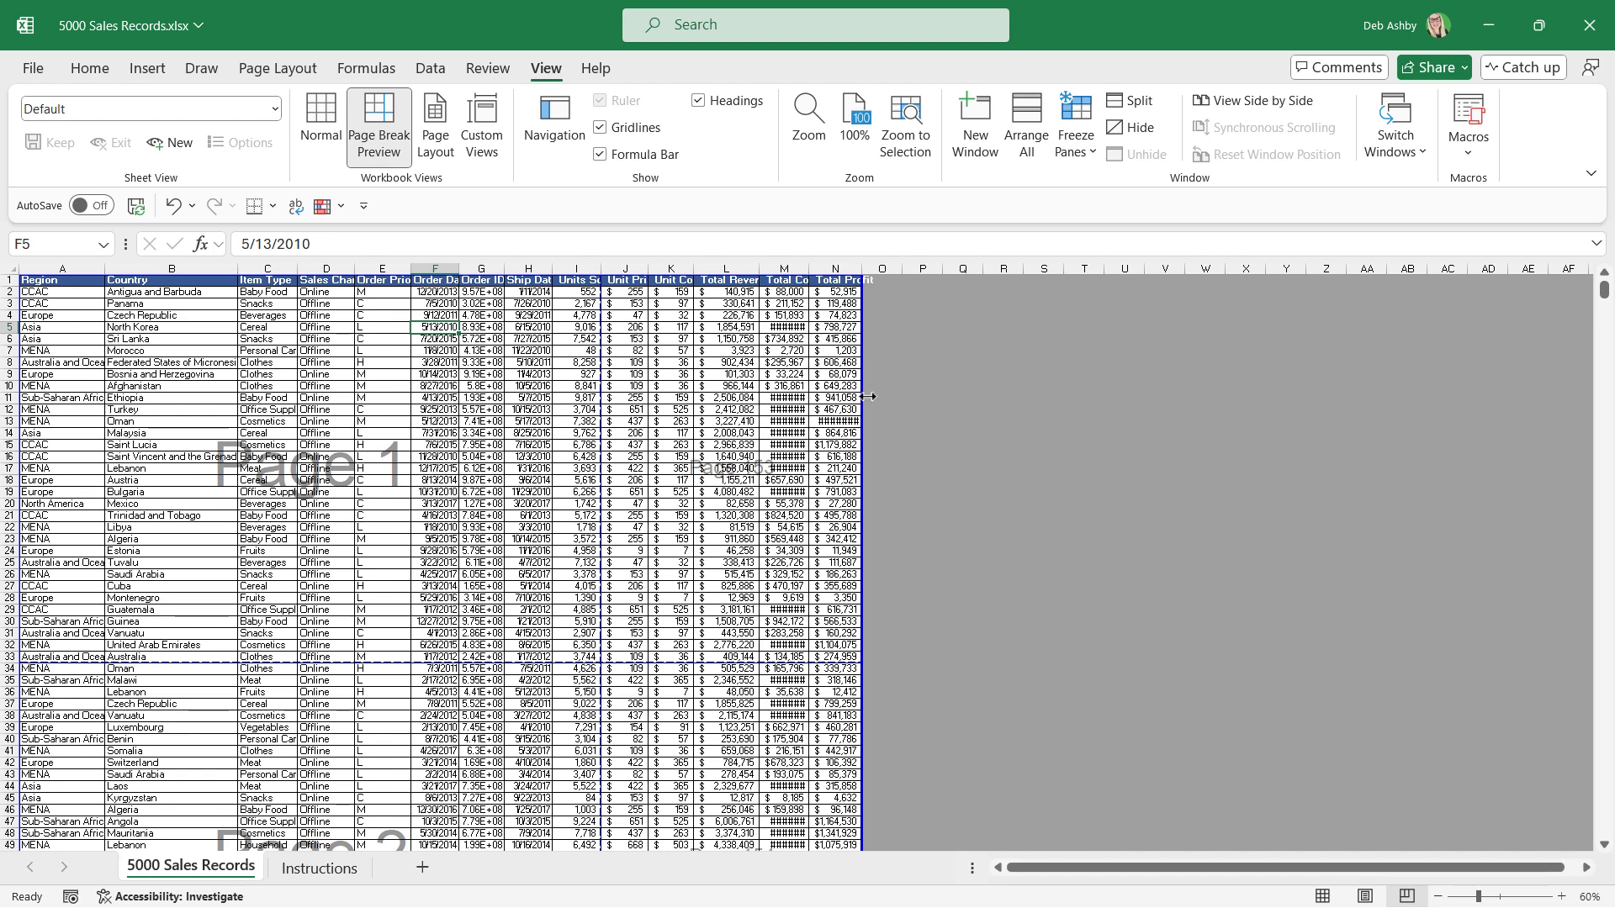
Move the vertical page break to the outer edge of column N so all columns fit on one page, and check the resulting pages.
left_click_drag(868, 396, 871, 396)
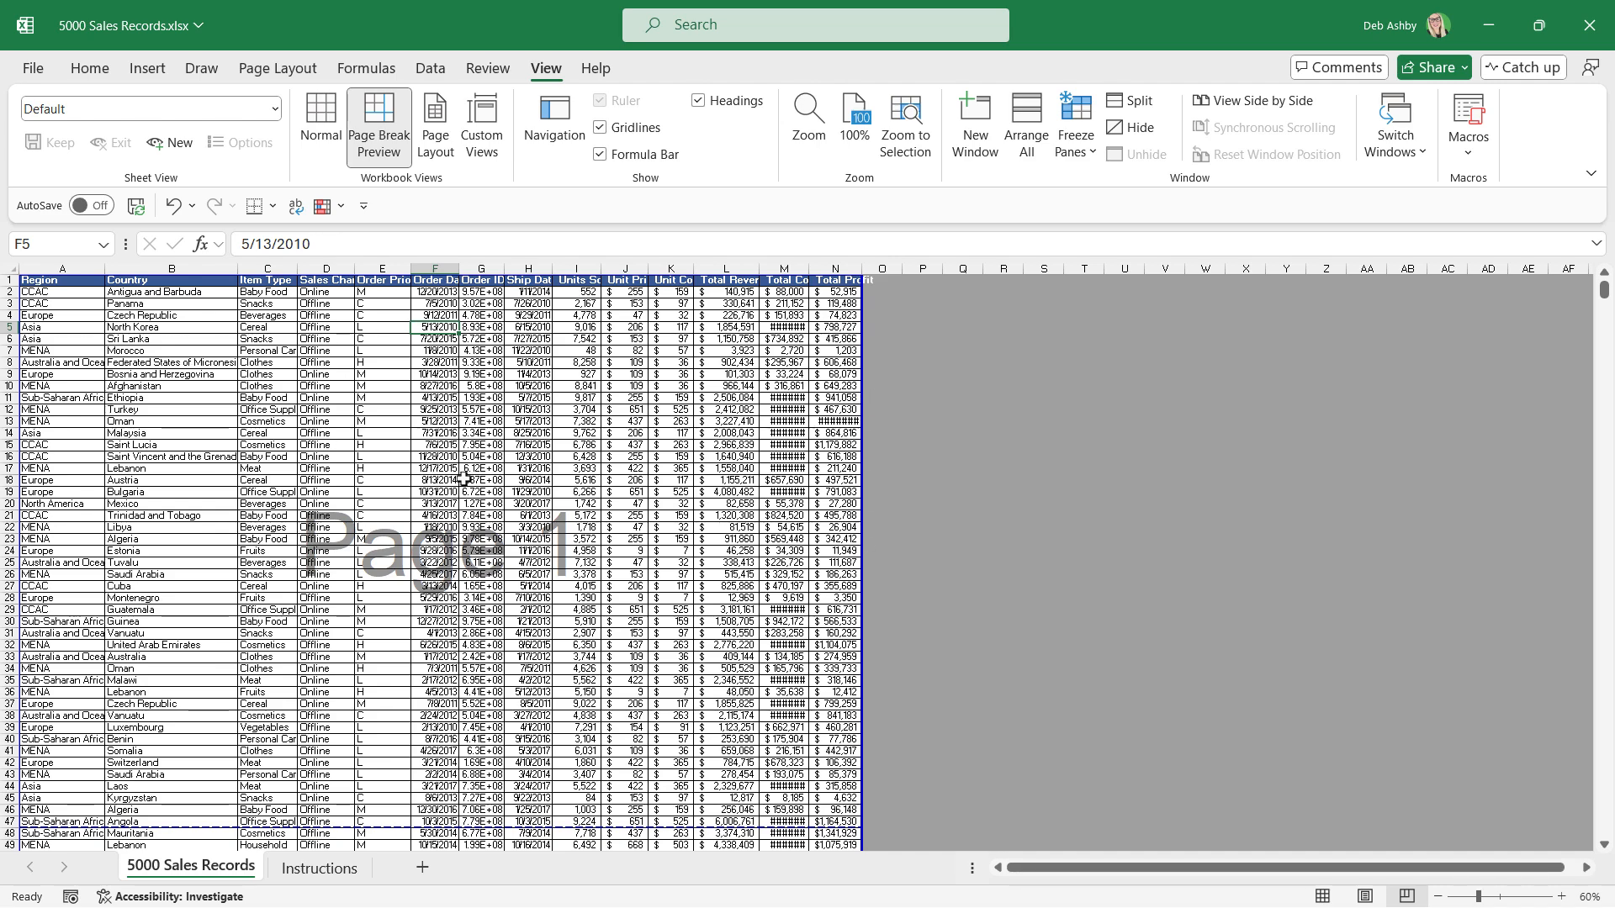
scroll(463, 479, "down", 6)
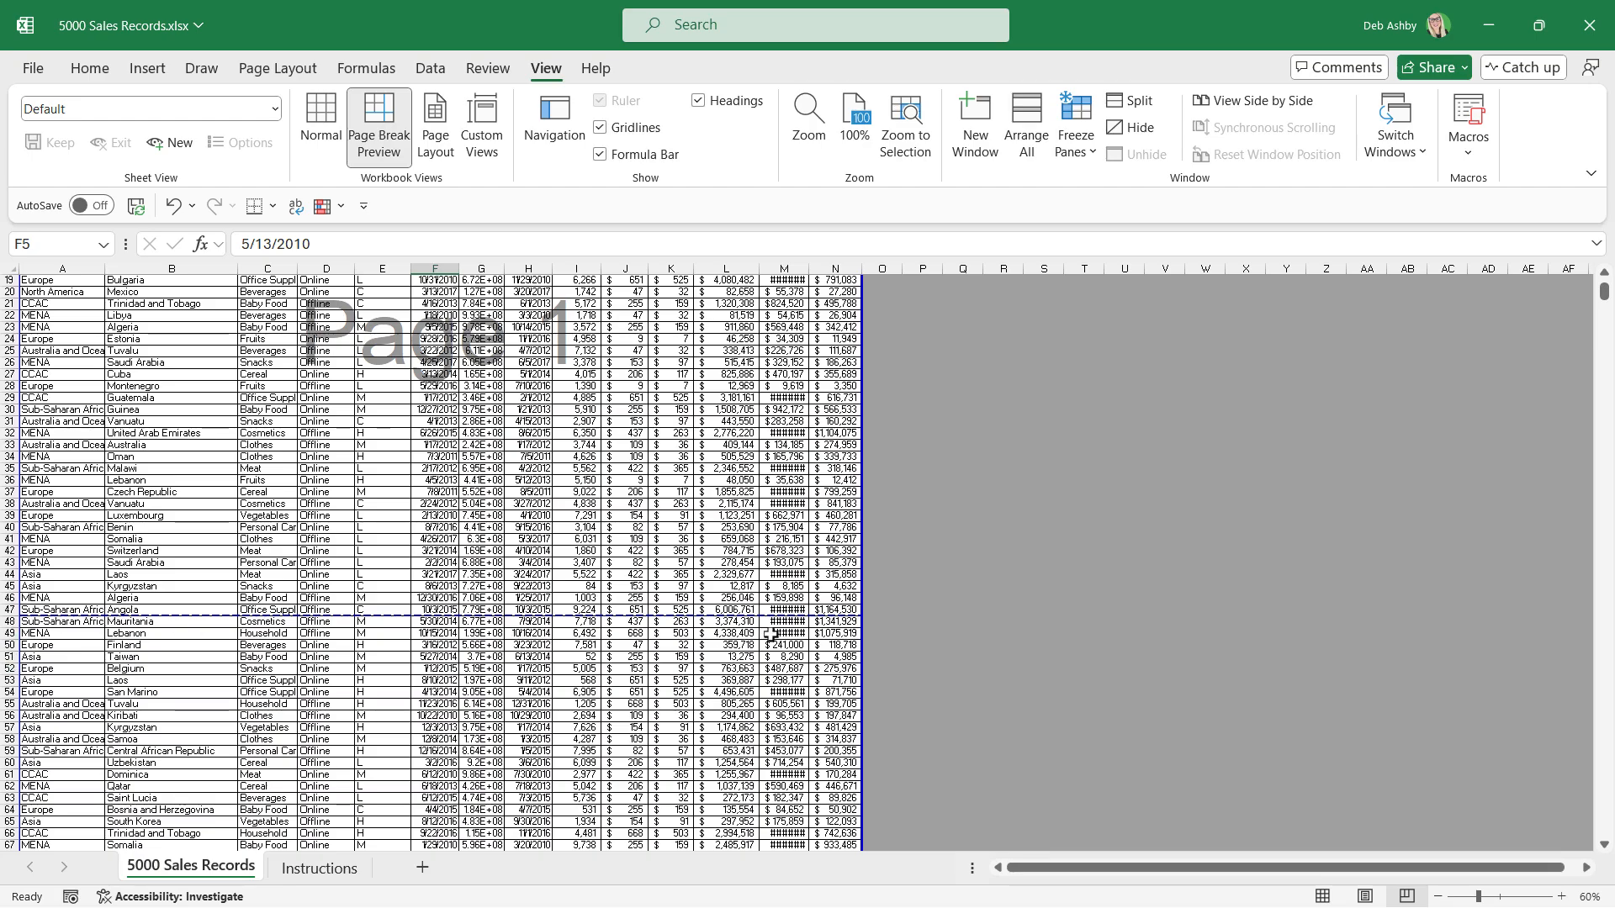
scroll(554, 564, "down", 8)
scroll(554, 564, "down", 12)
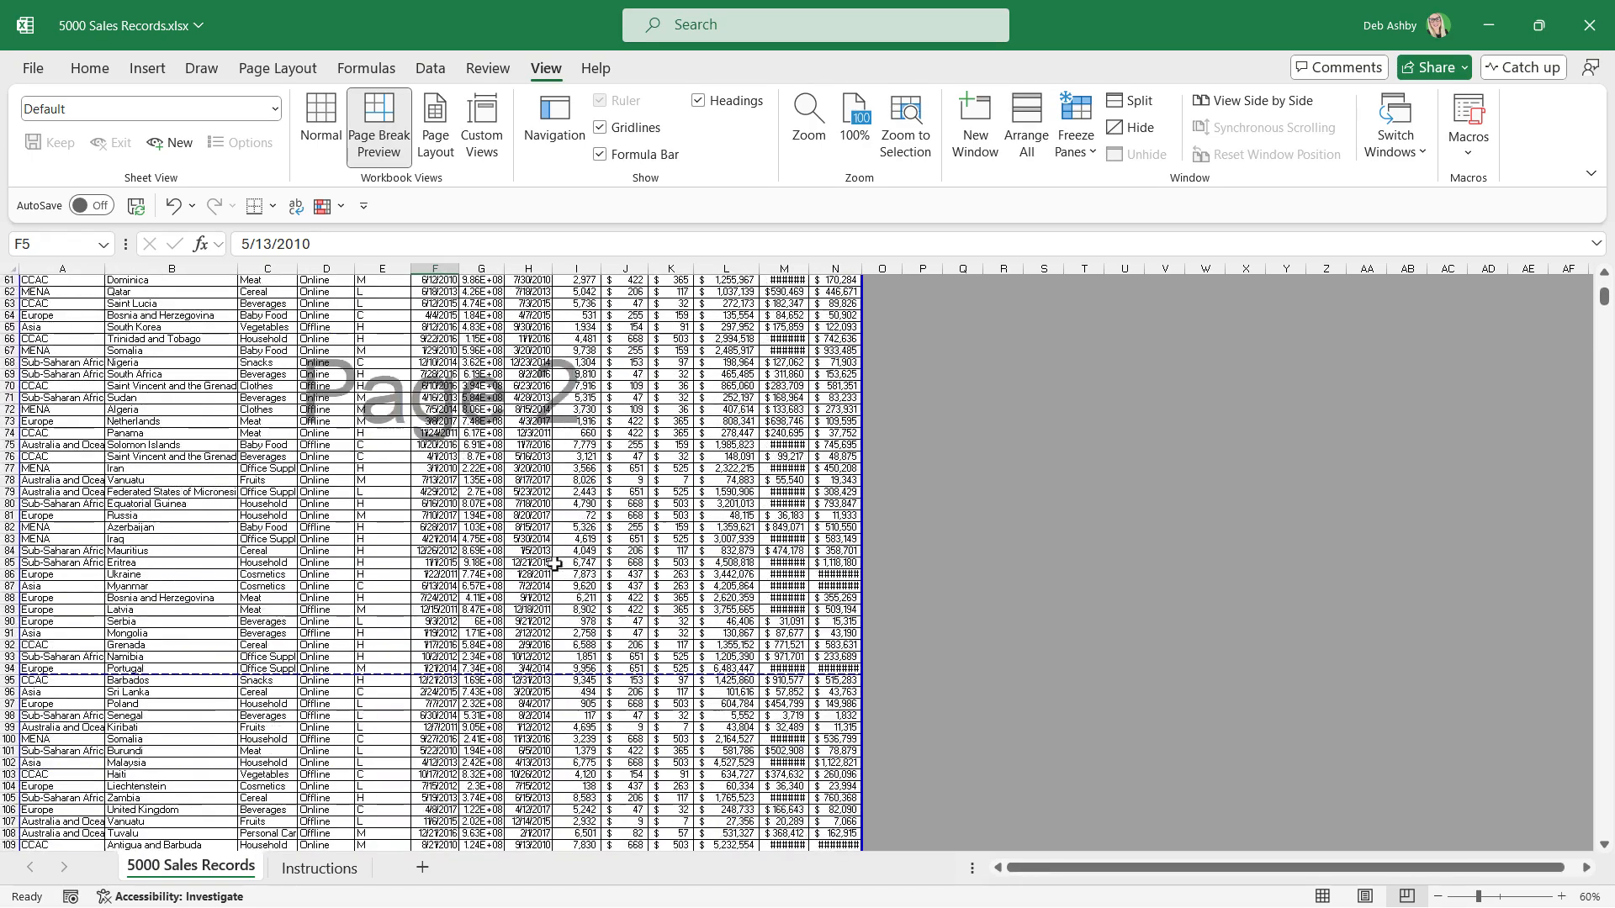
scroll(555, 564, "up", 20)
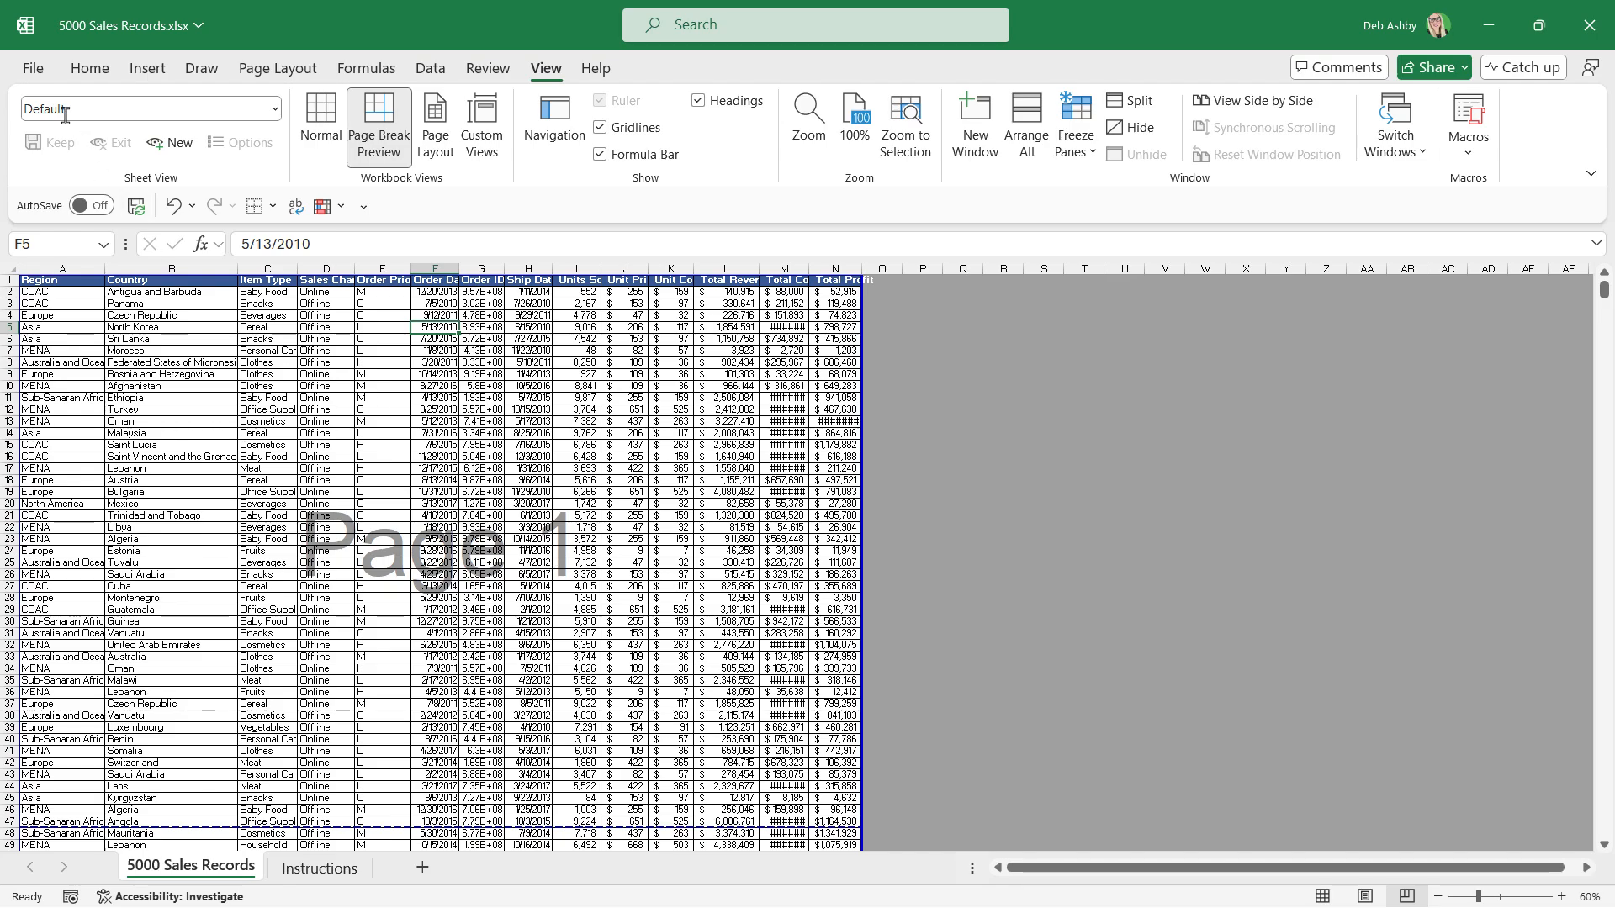
Review in Print Preview how the columns fit across the pages, and check the tenth challenge instruction.
left_click(32, 71)
left_click(59, 432)
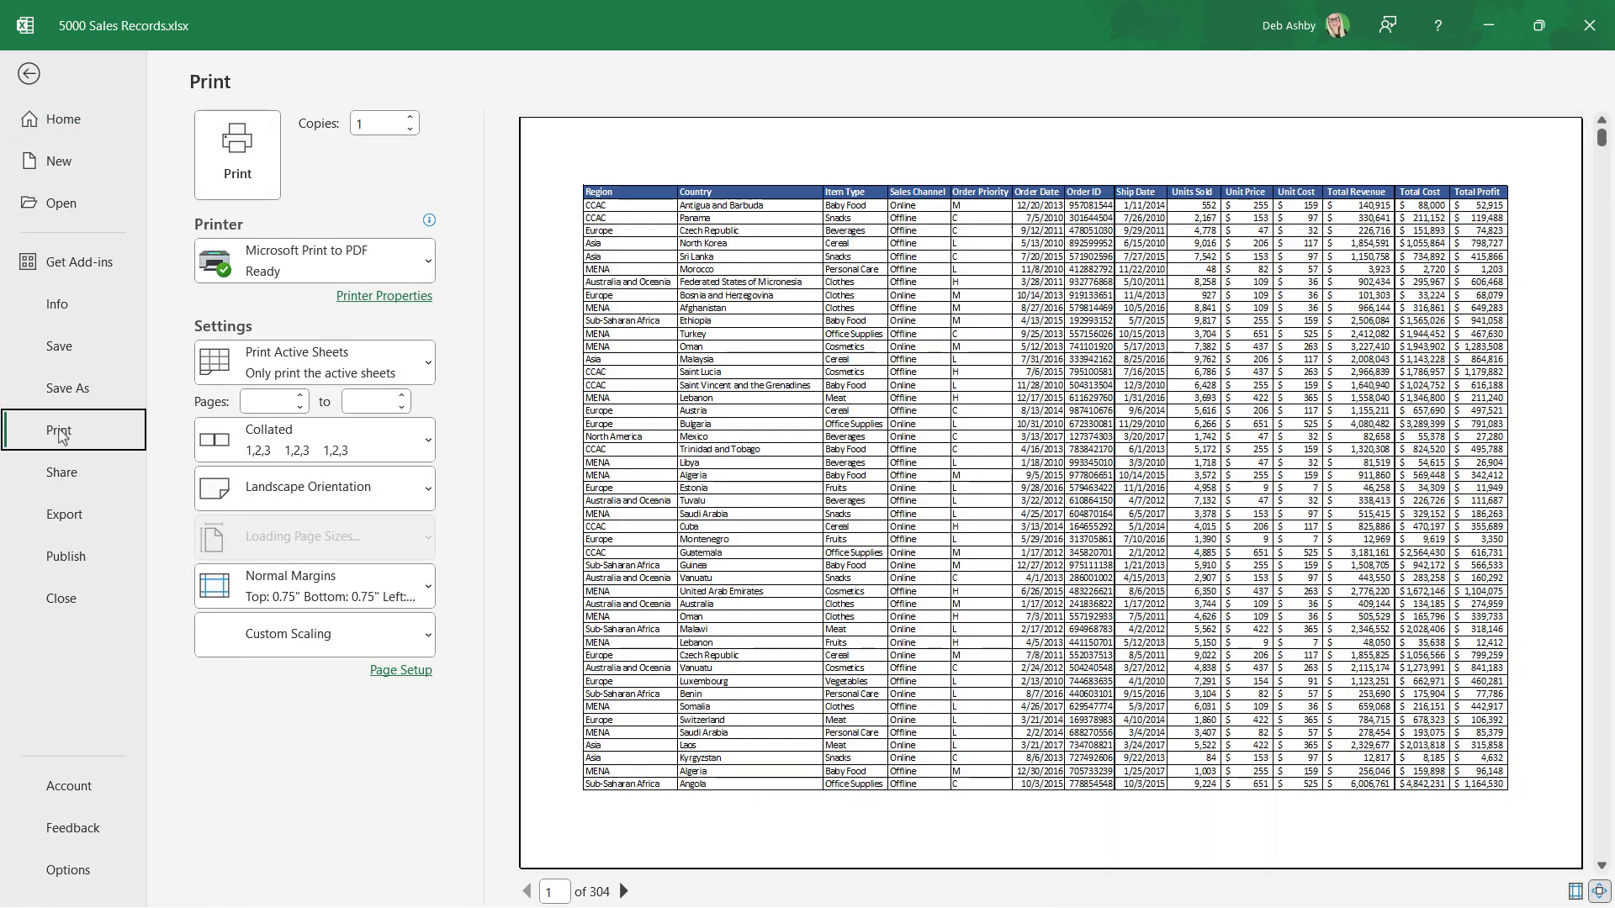
scroll(1349, 410, "down", 6)
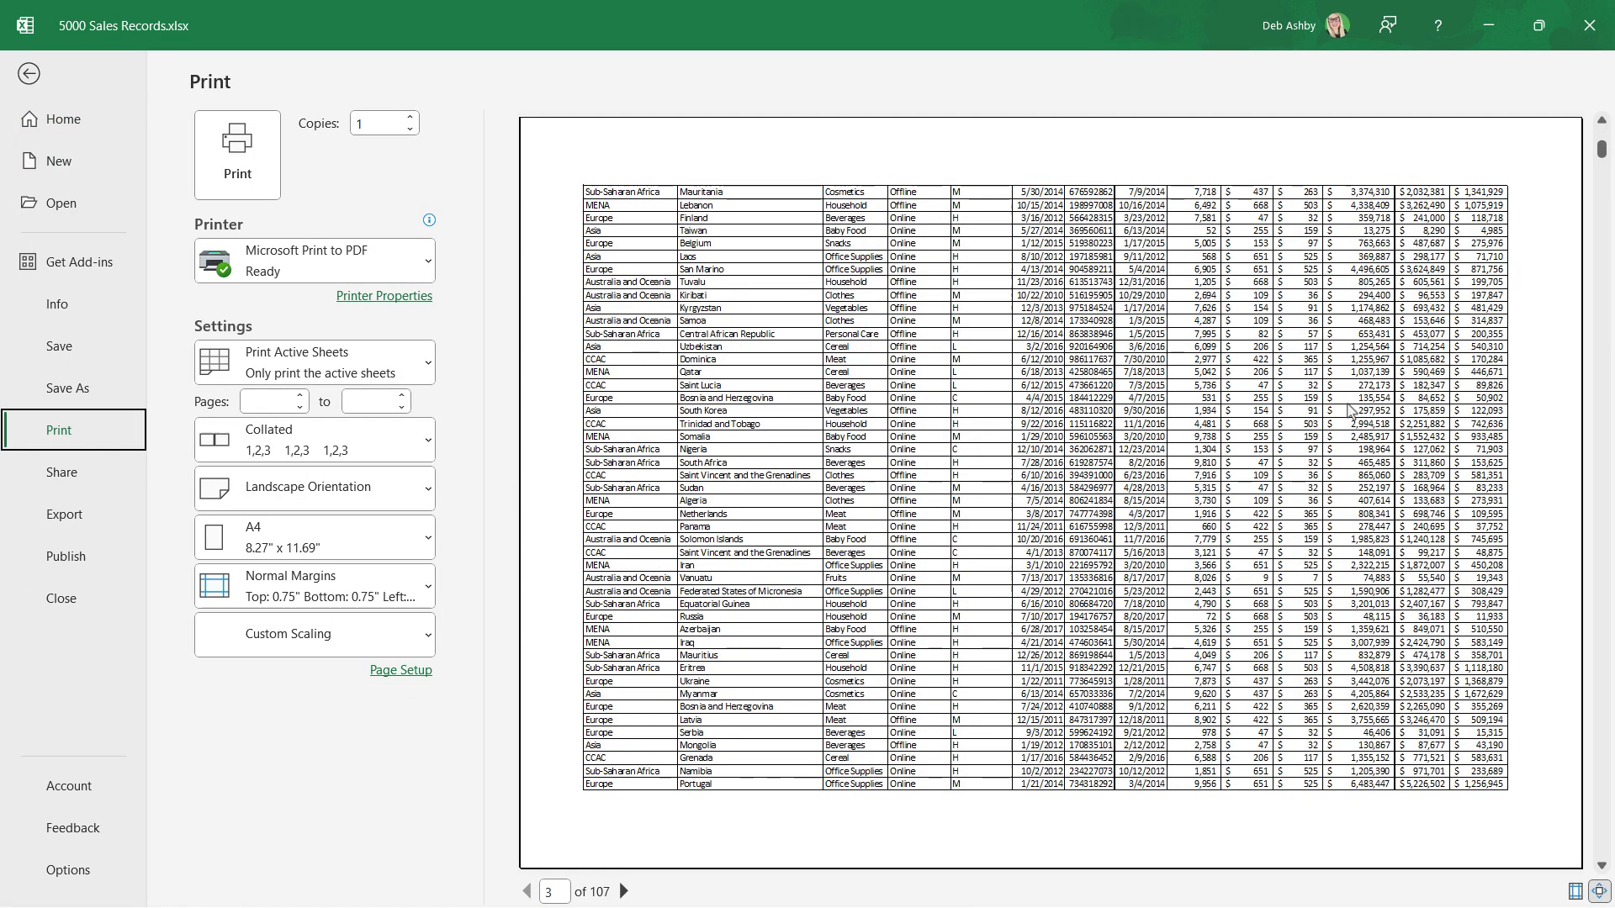
scroll(1349, 411, "up", 4)
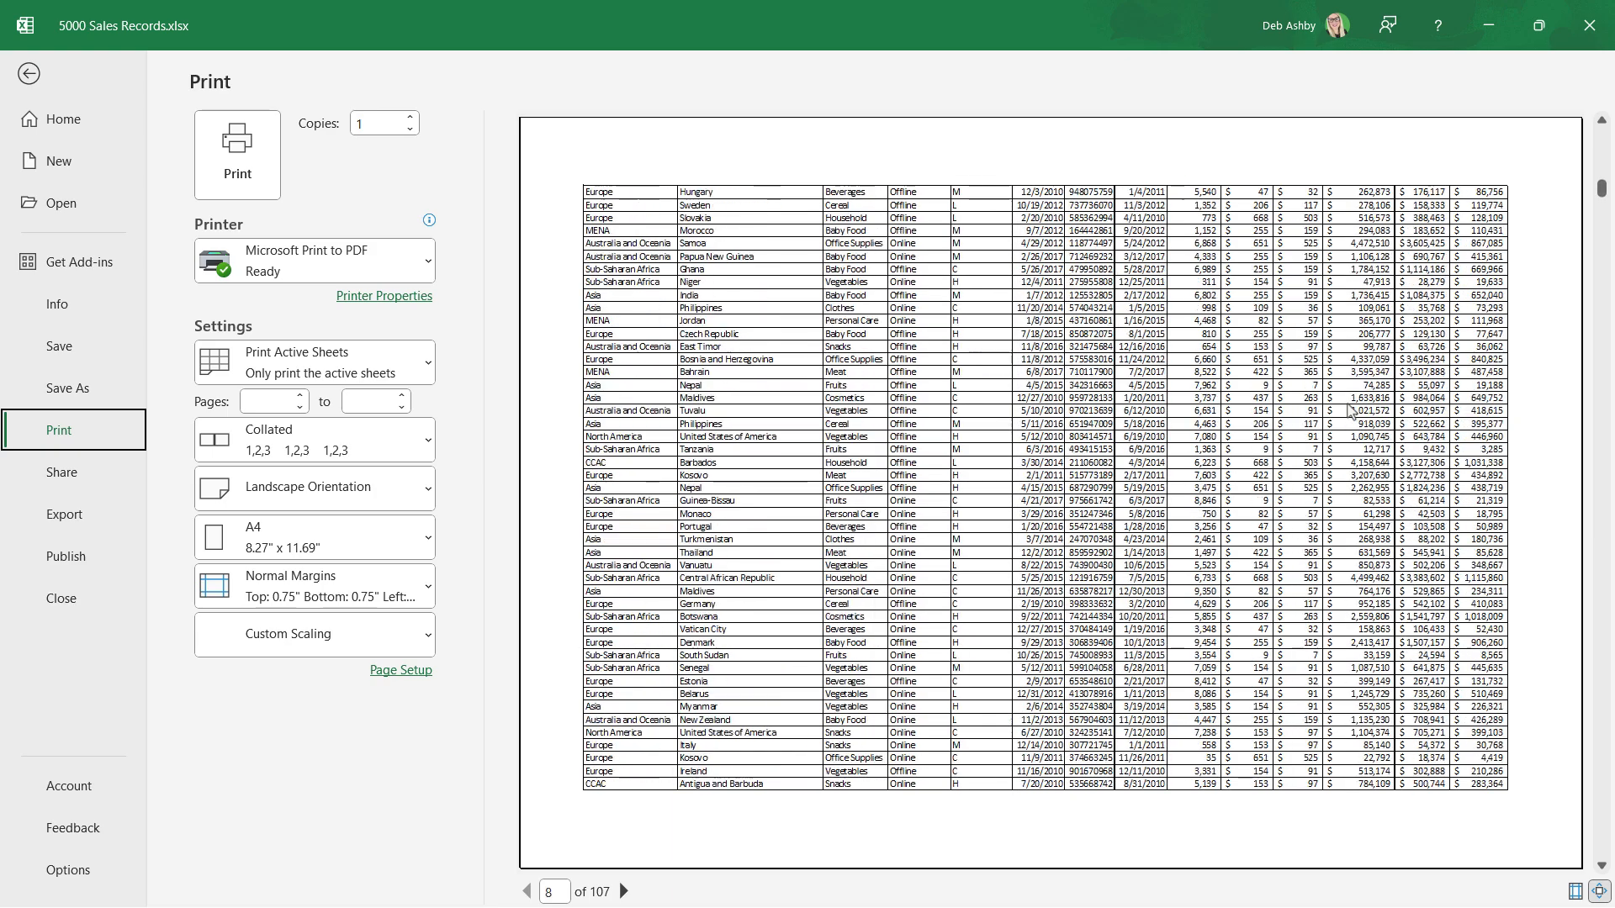
scroll(1097, 617, "up", 2)
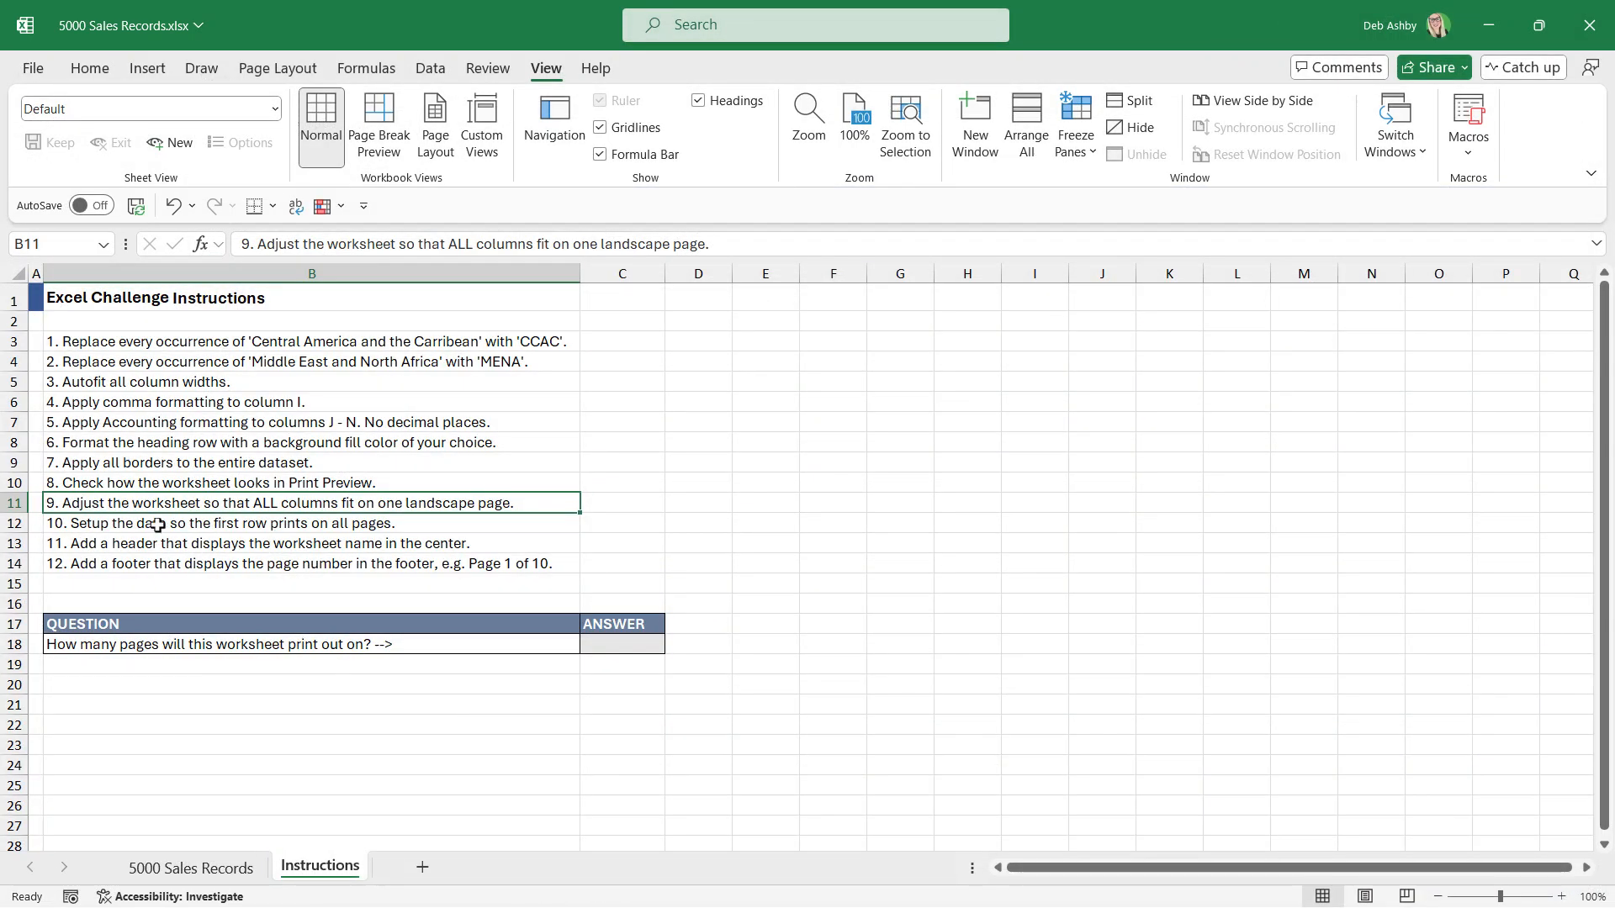
left_click(158, 525)
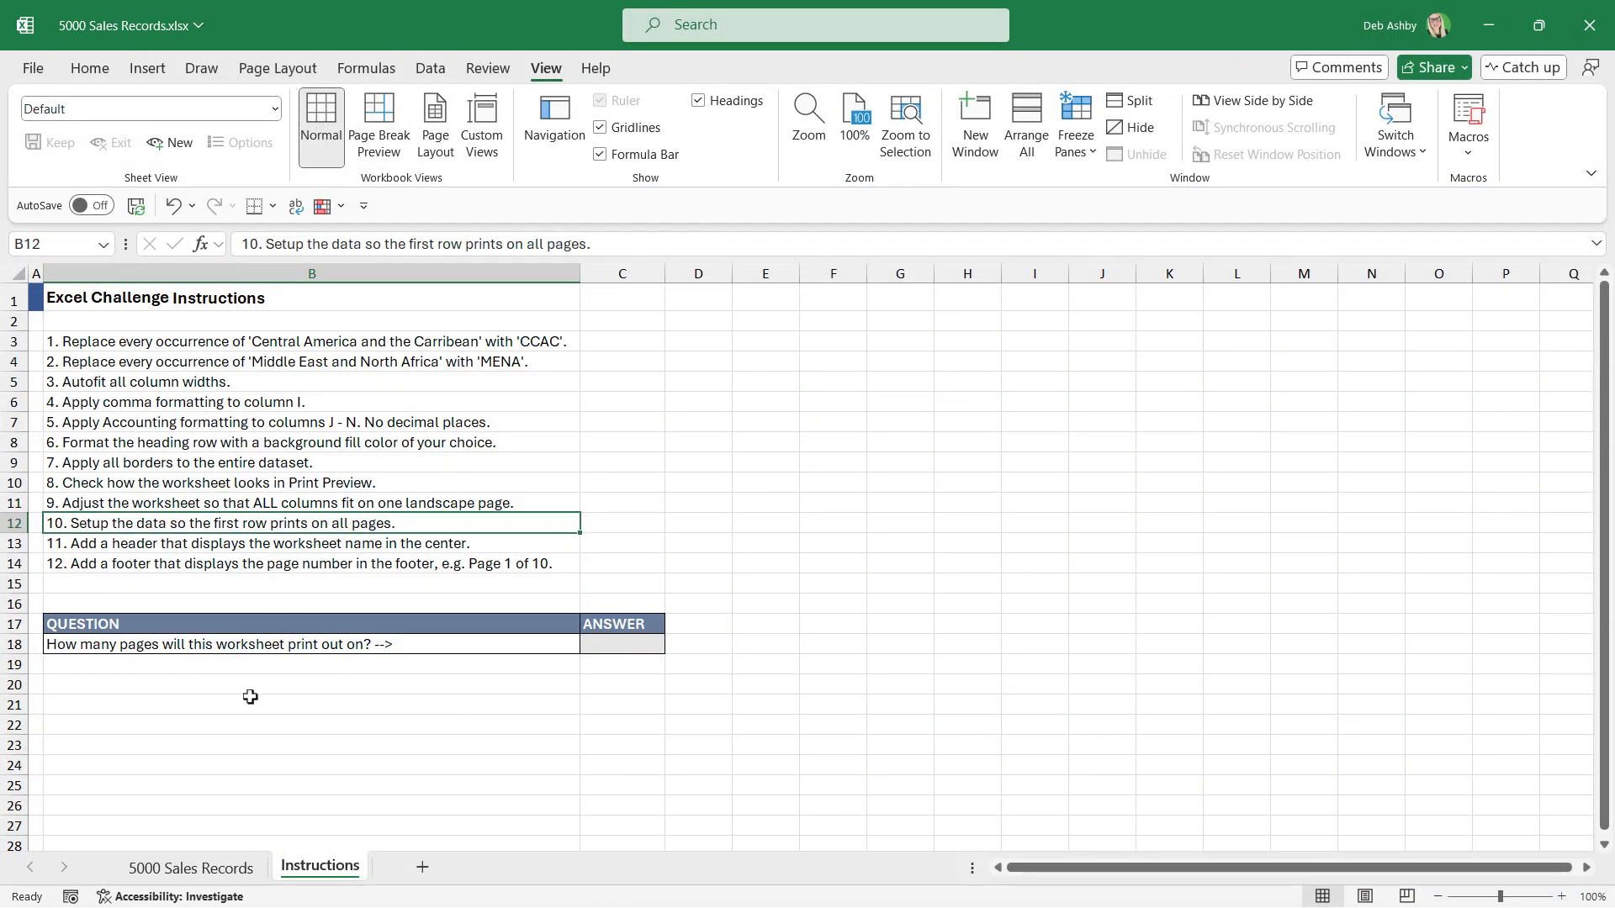
Examine in Print Preview whether the heading row of 5000 Sales Records appears on every page, and return to the worksheet.
left_click(185, 868)
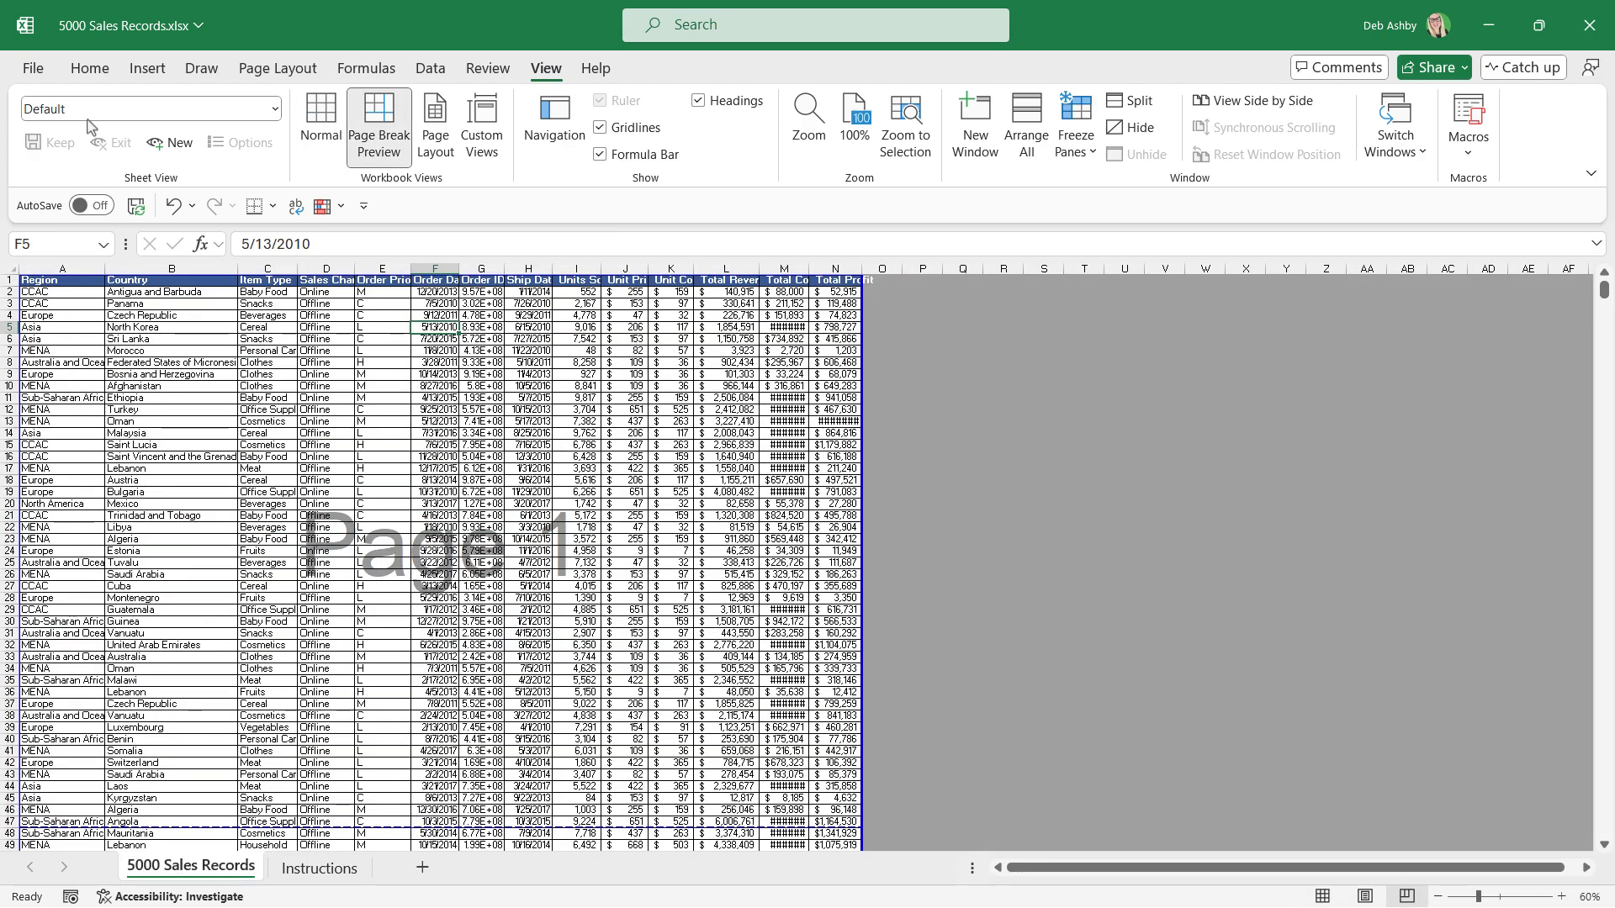
left_click(33, 68)
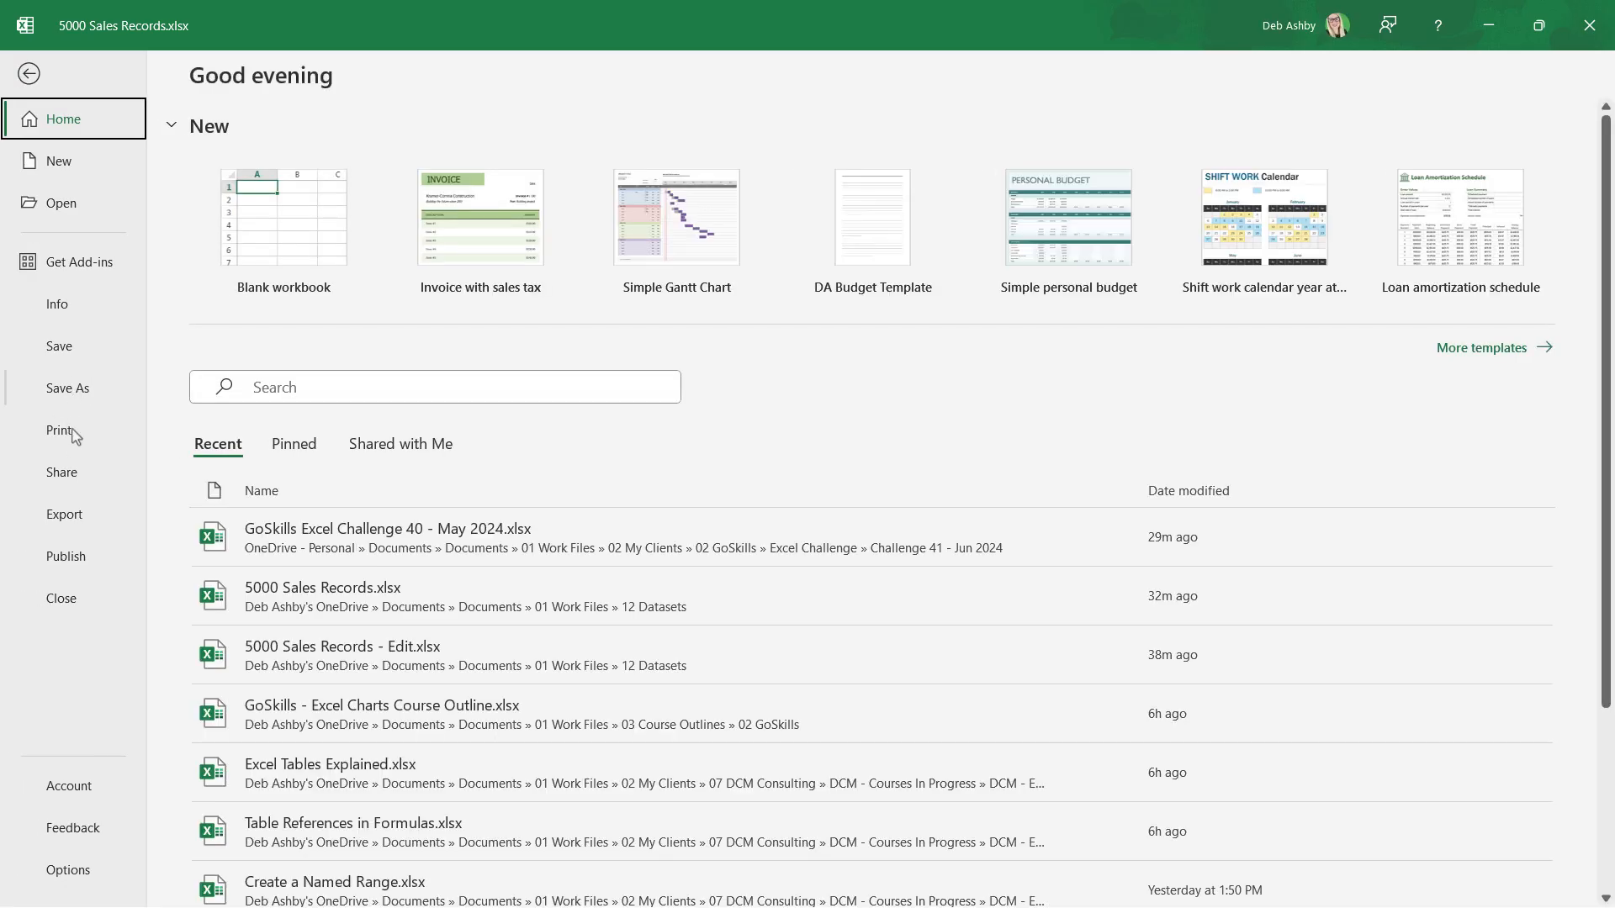
left_click(75, 436)
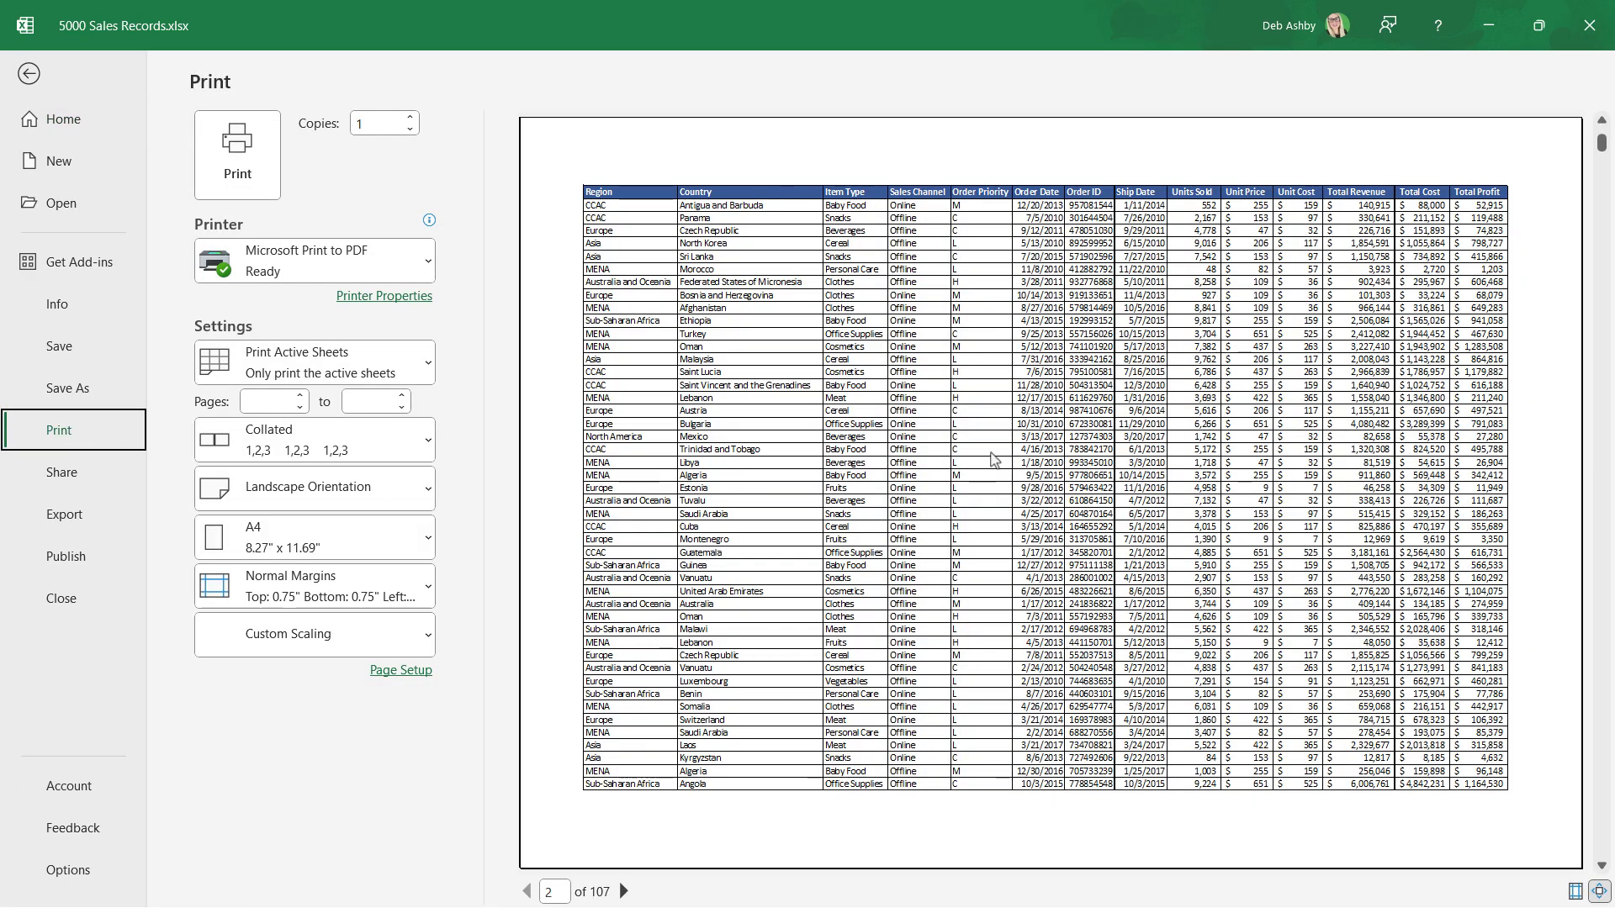
scroll(991, 458, "down", 6)
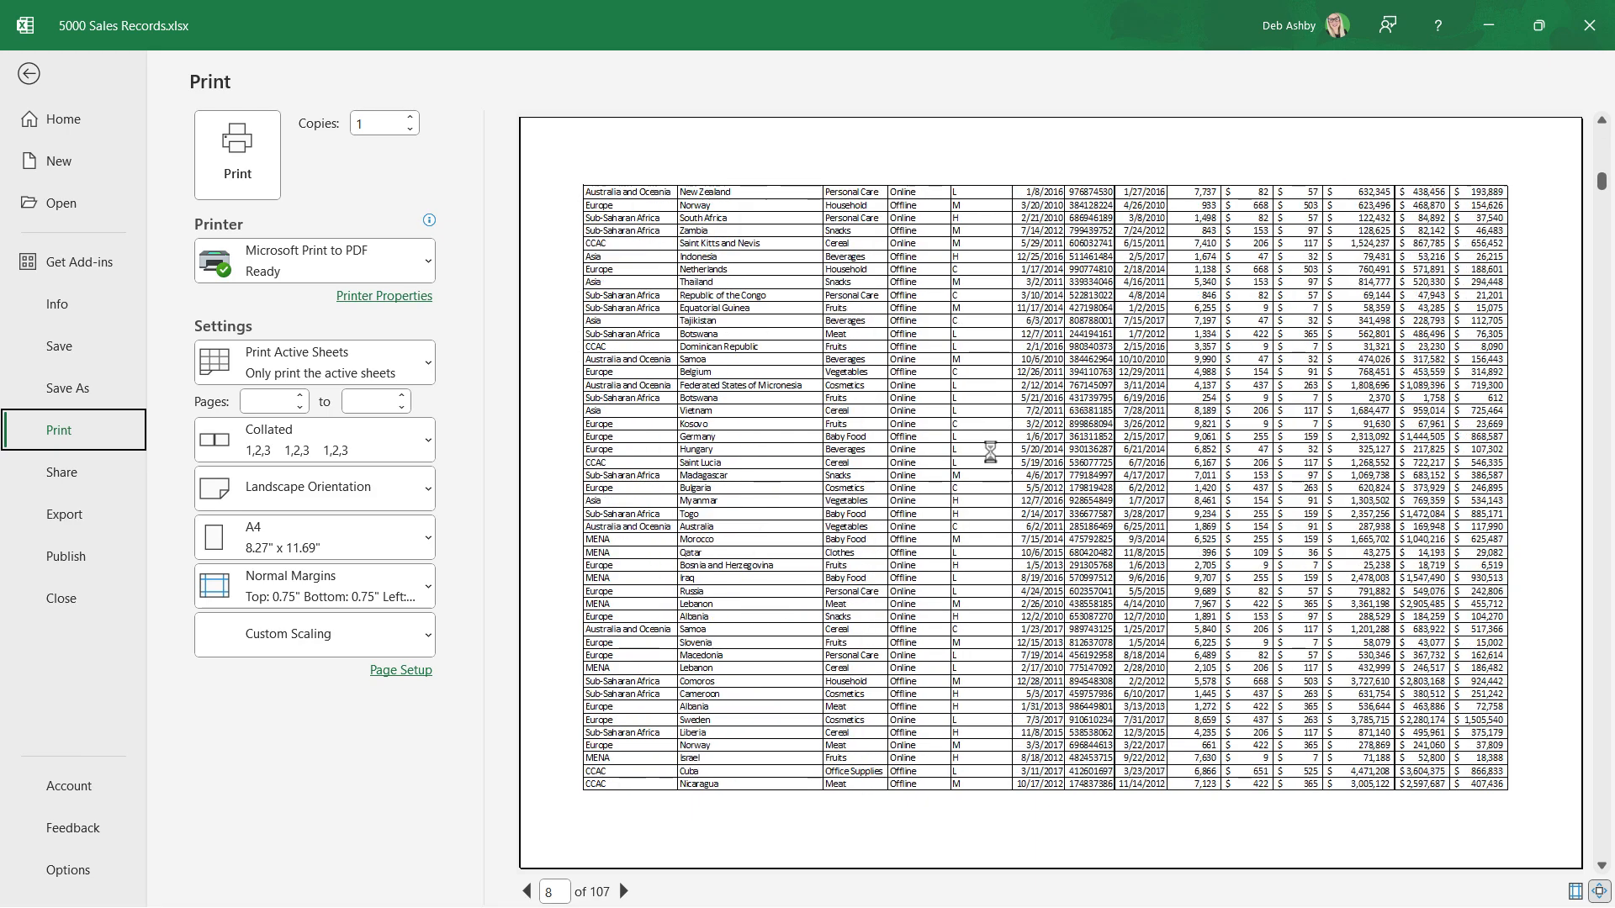
scroll(991, 454, "down", 2)
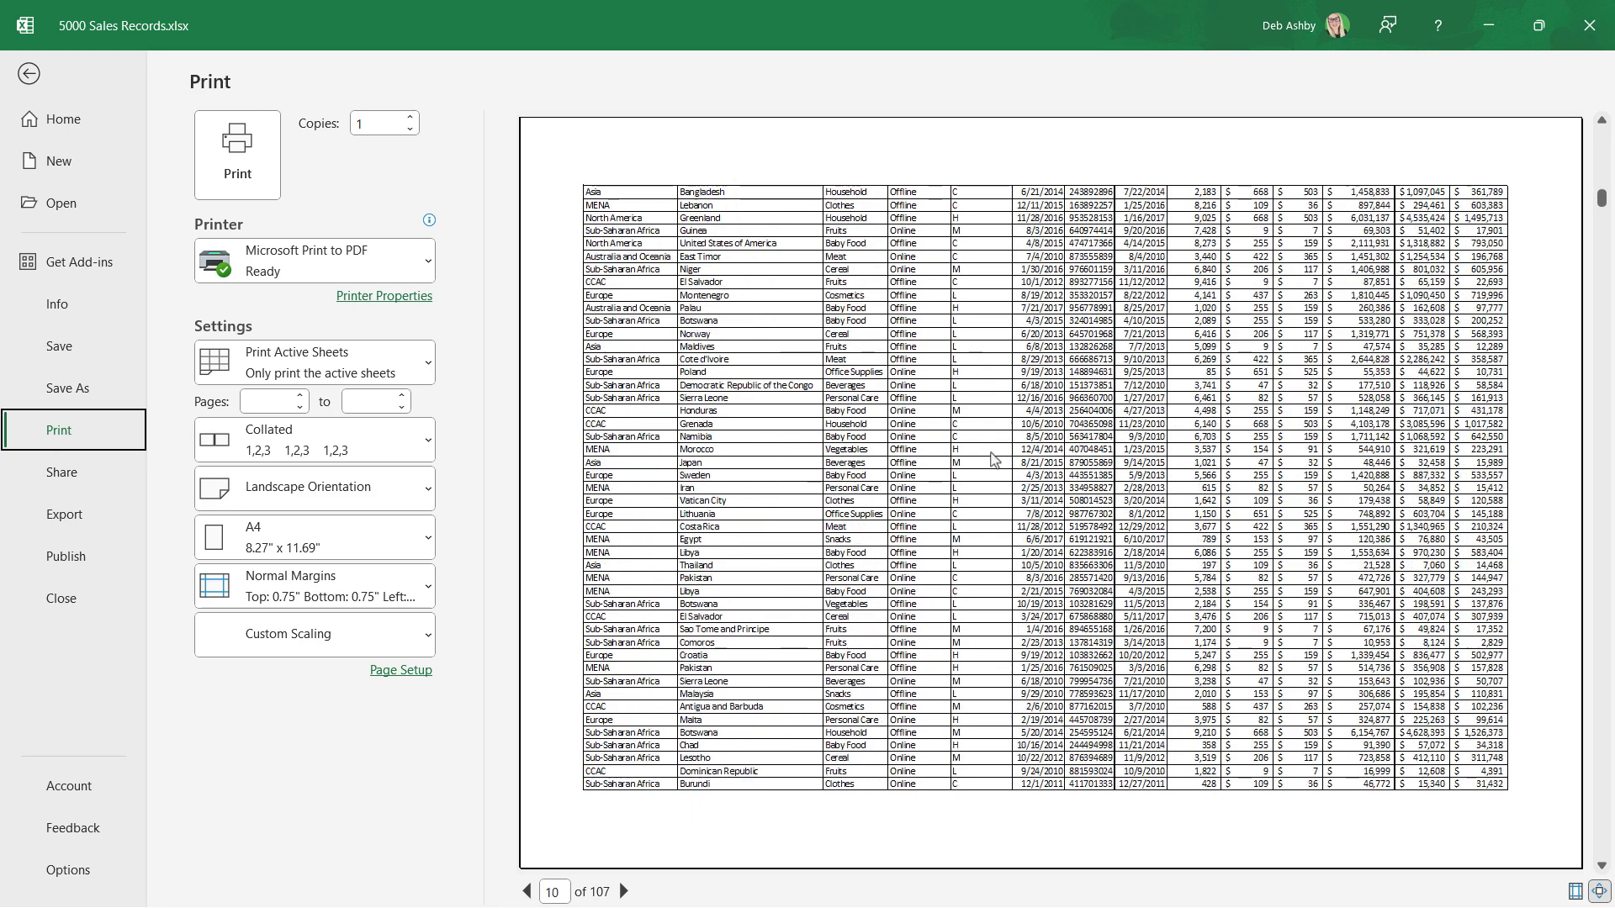
scroll(991, 458, "up", 7)
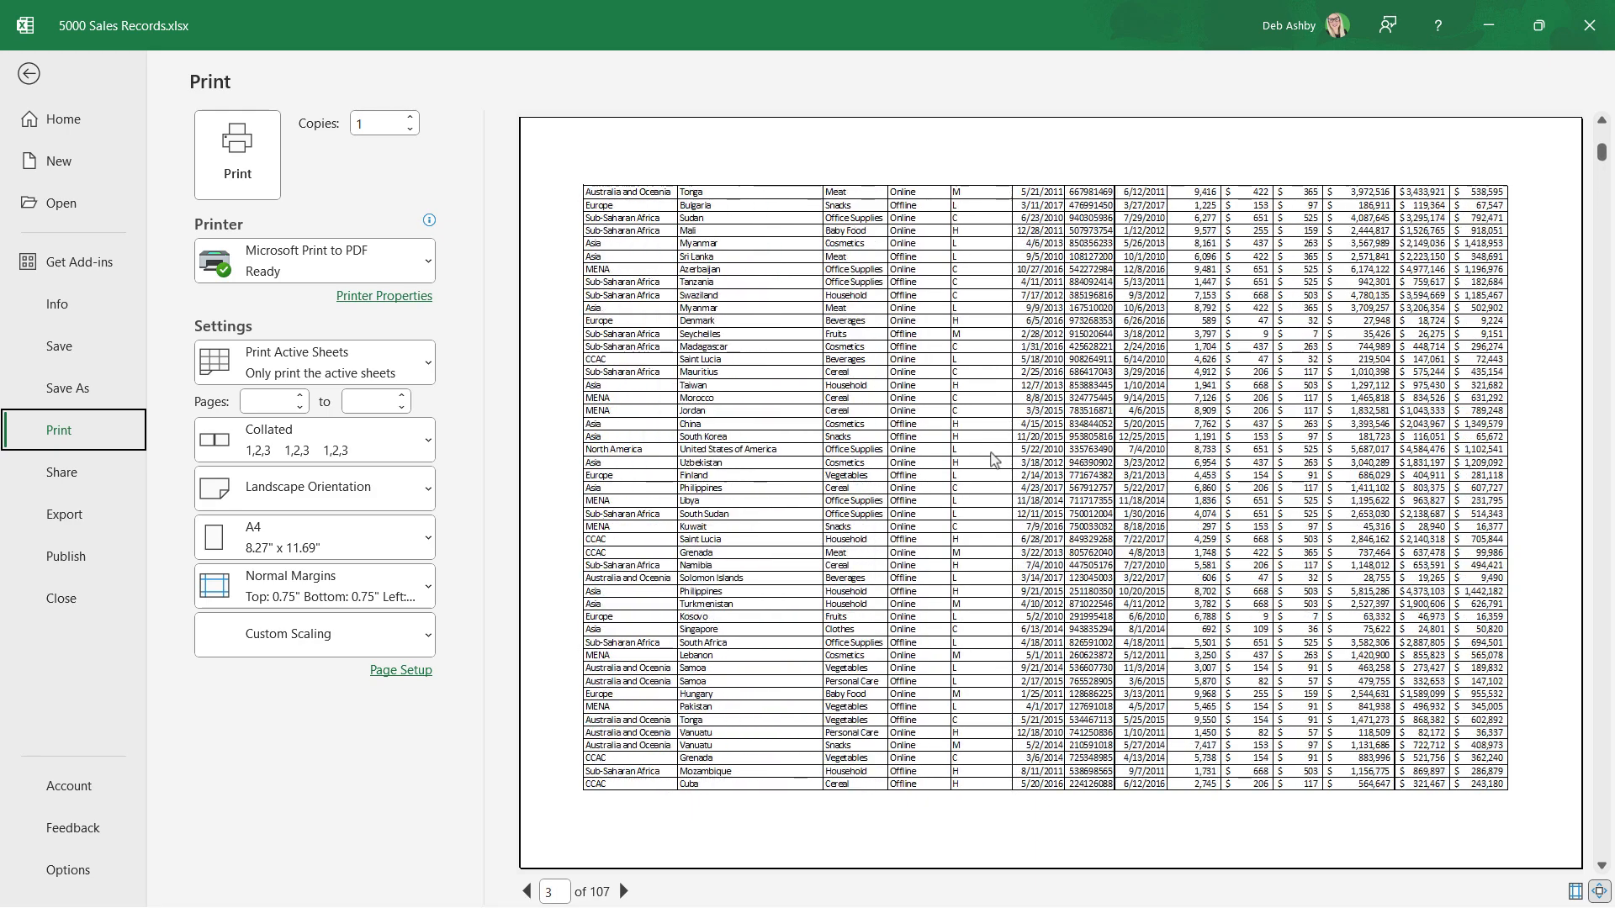
scroll(991, 458, "up", 2)
scroll(991, 461, "down", 3)
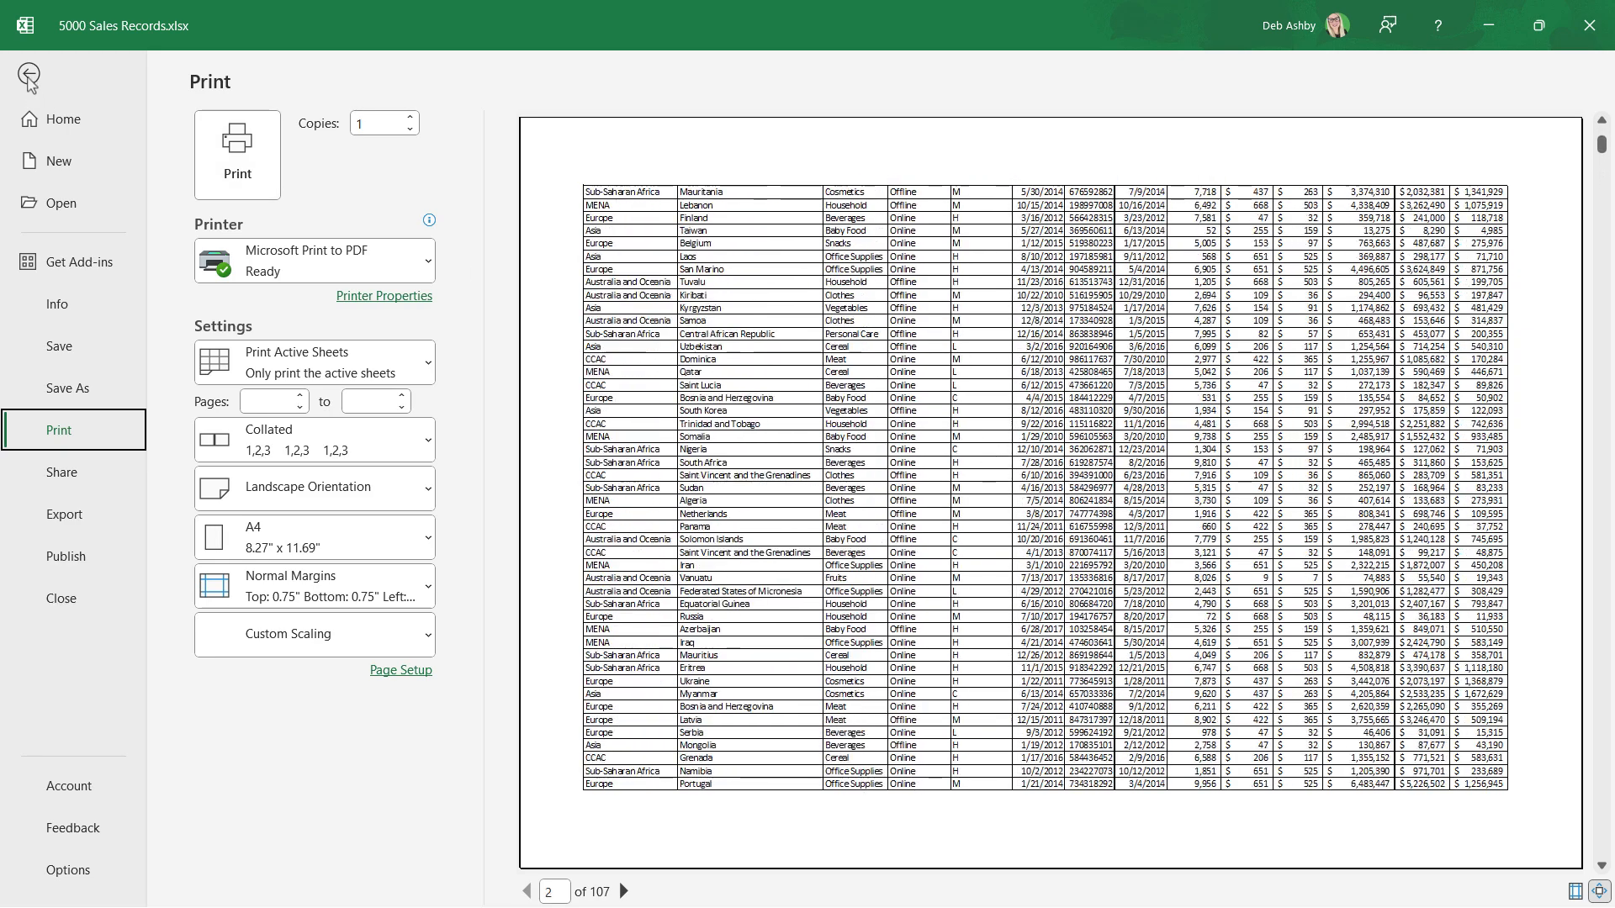
left_click(29, 74)
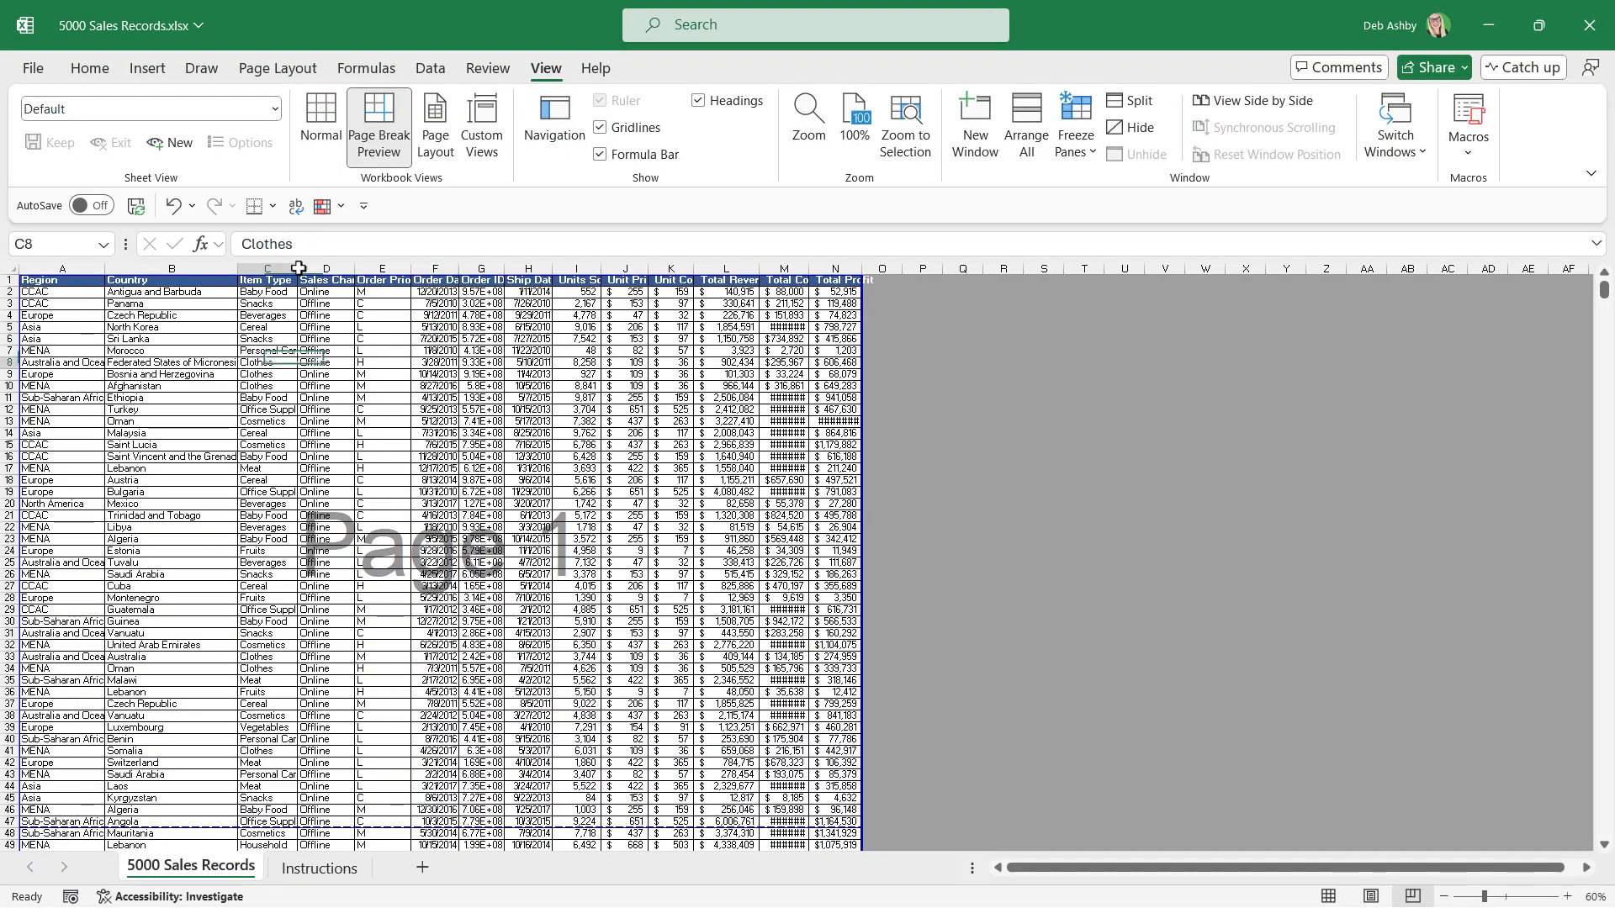
Return 5000 Sales Records to Normal view and set row 1 ($1:$1) as the print title row to repeat at top.
left_click(310, 135)
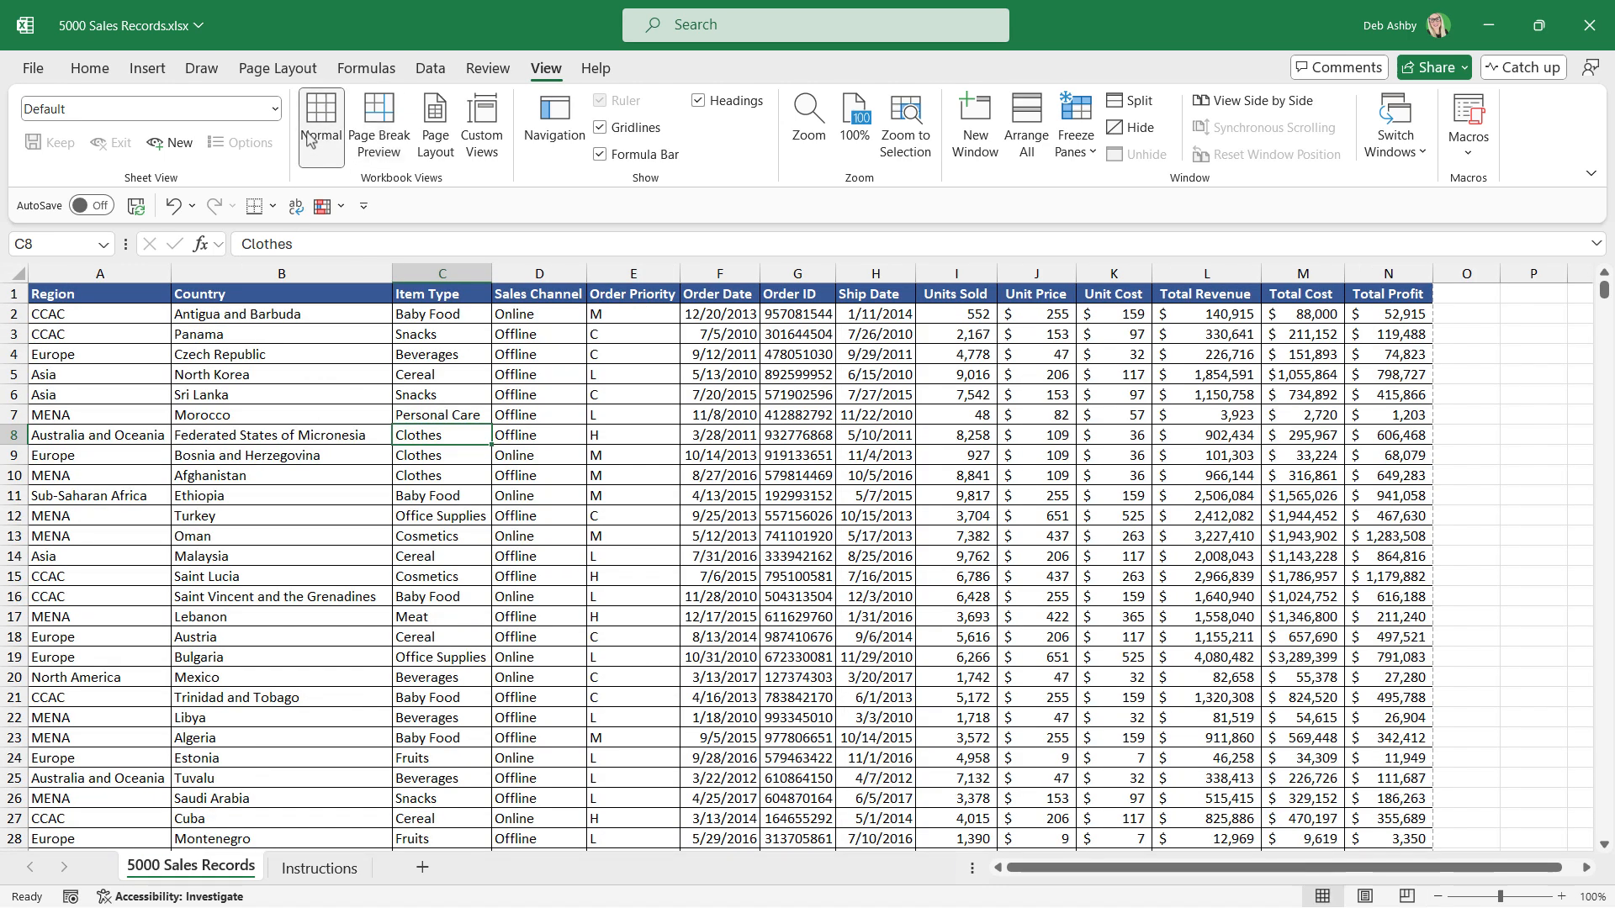
left_click(278, 67)
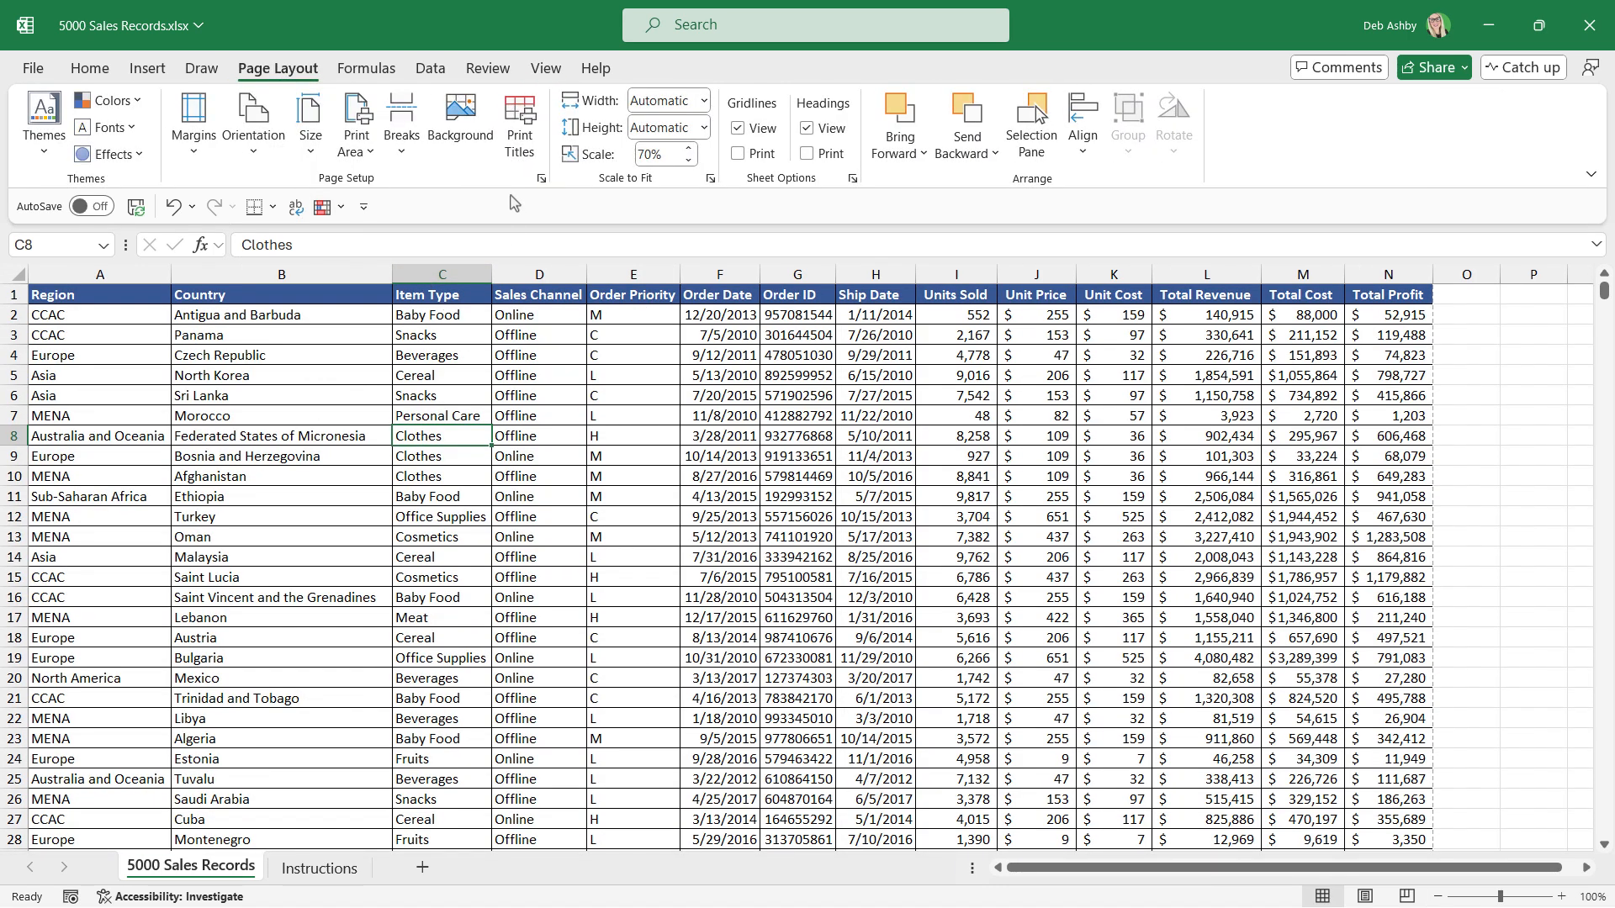
left_click(520, 147)
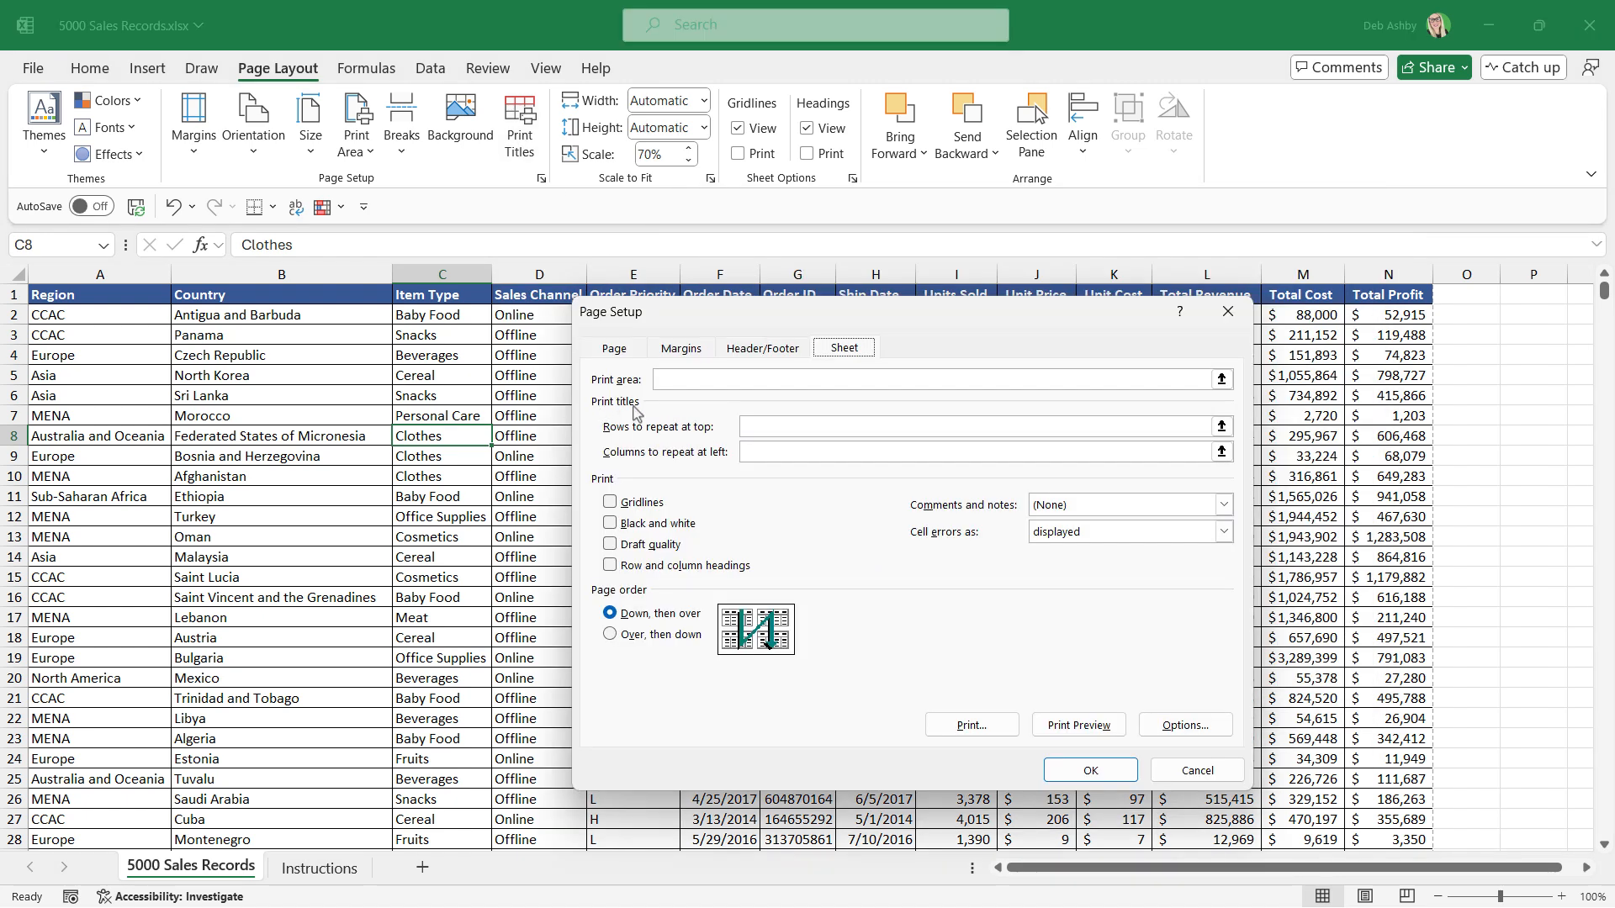
left_click(746, 426)
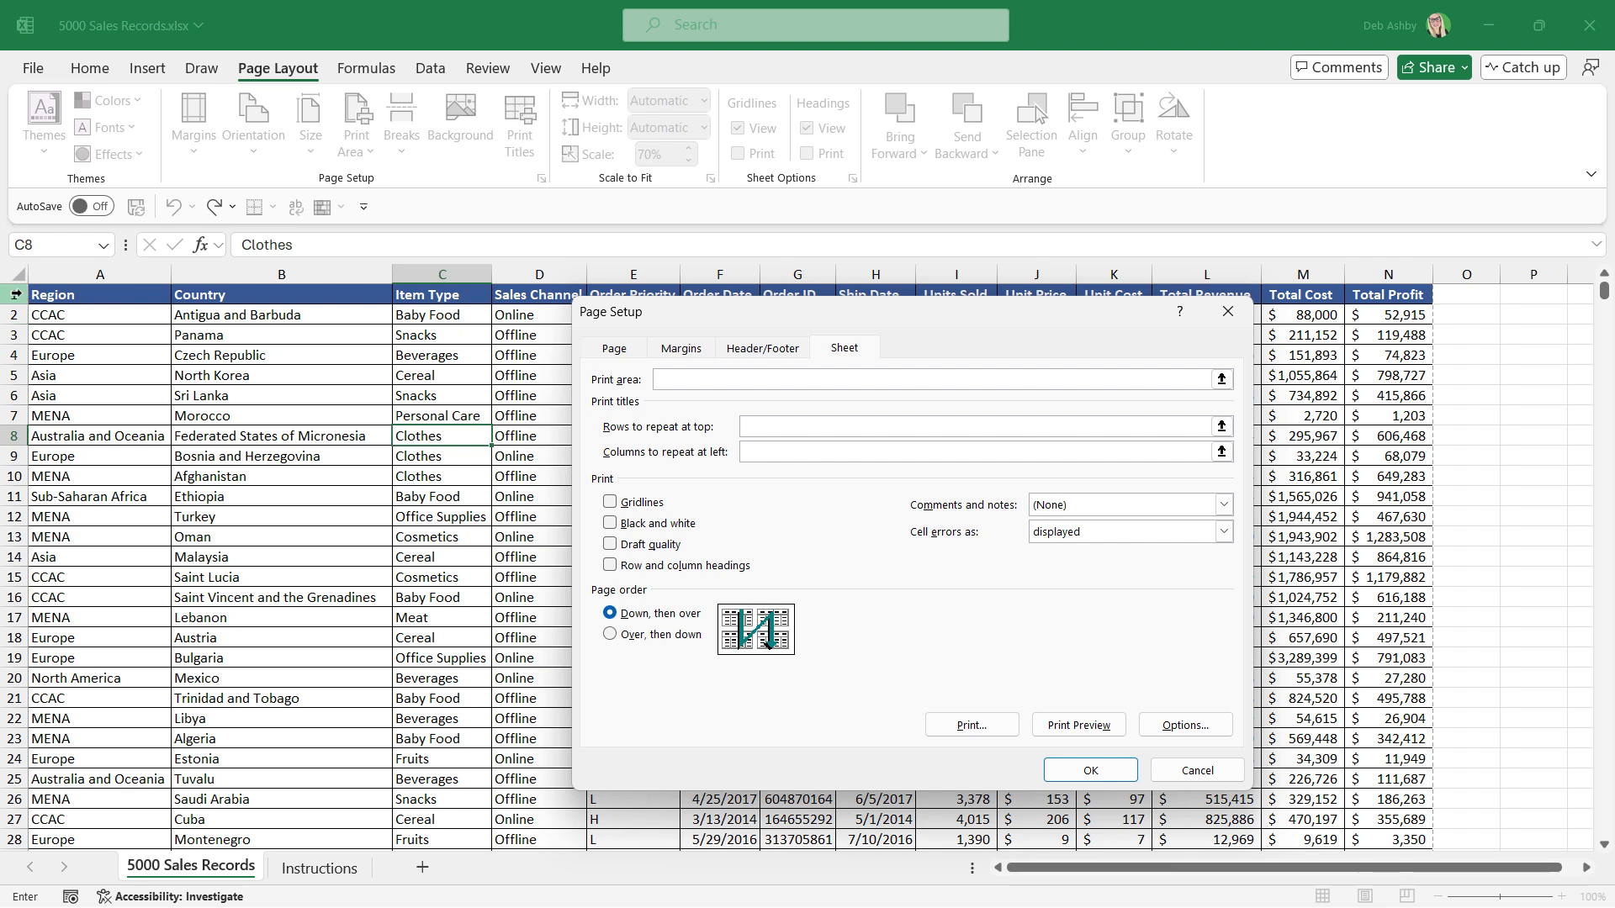
left_click(19, 294)
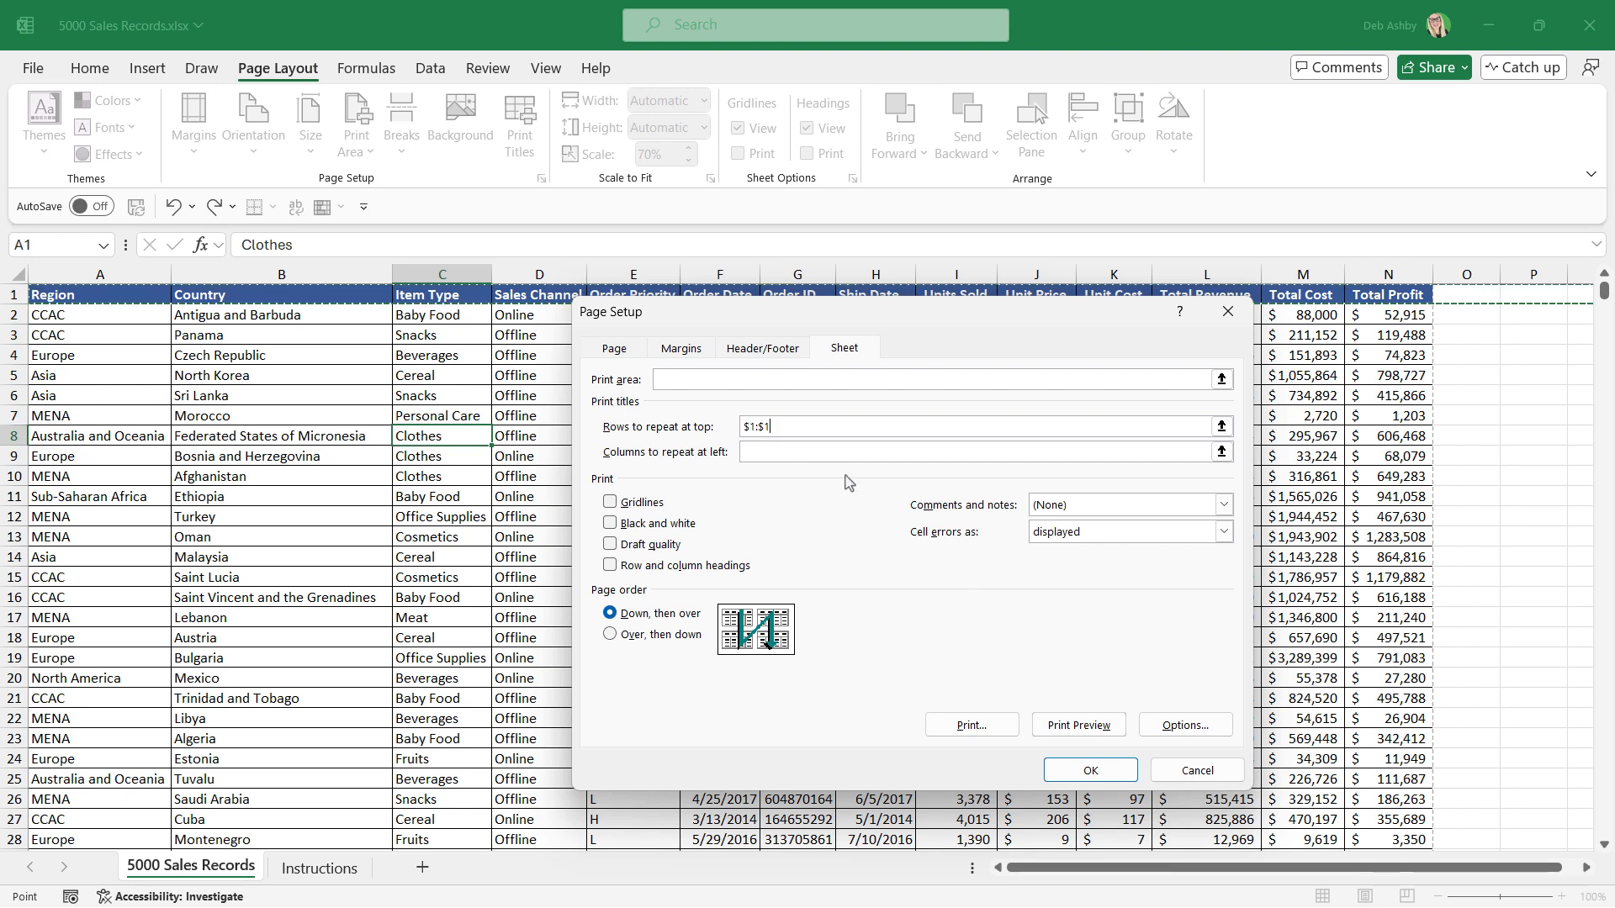
Review in Print Preview how the heading row repeats across the pages, and check the eleventh instruction.
left_click(1080, 726)
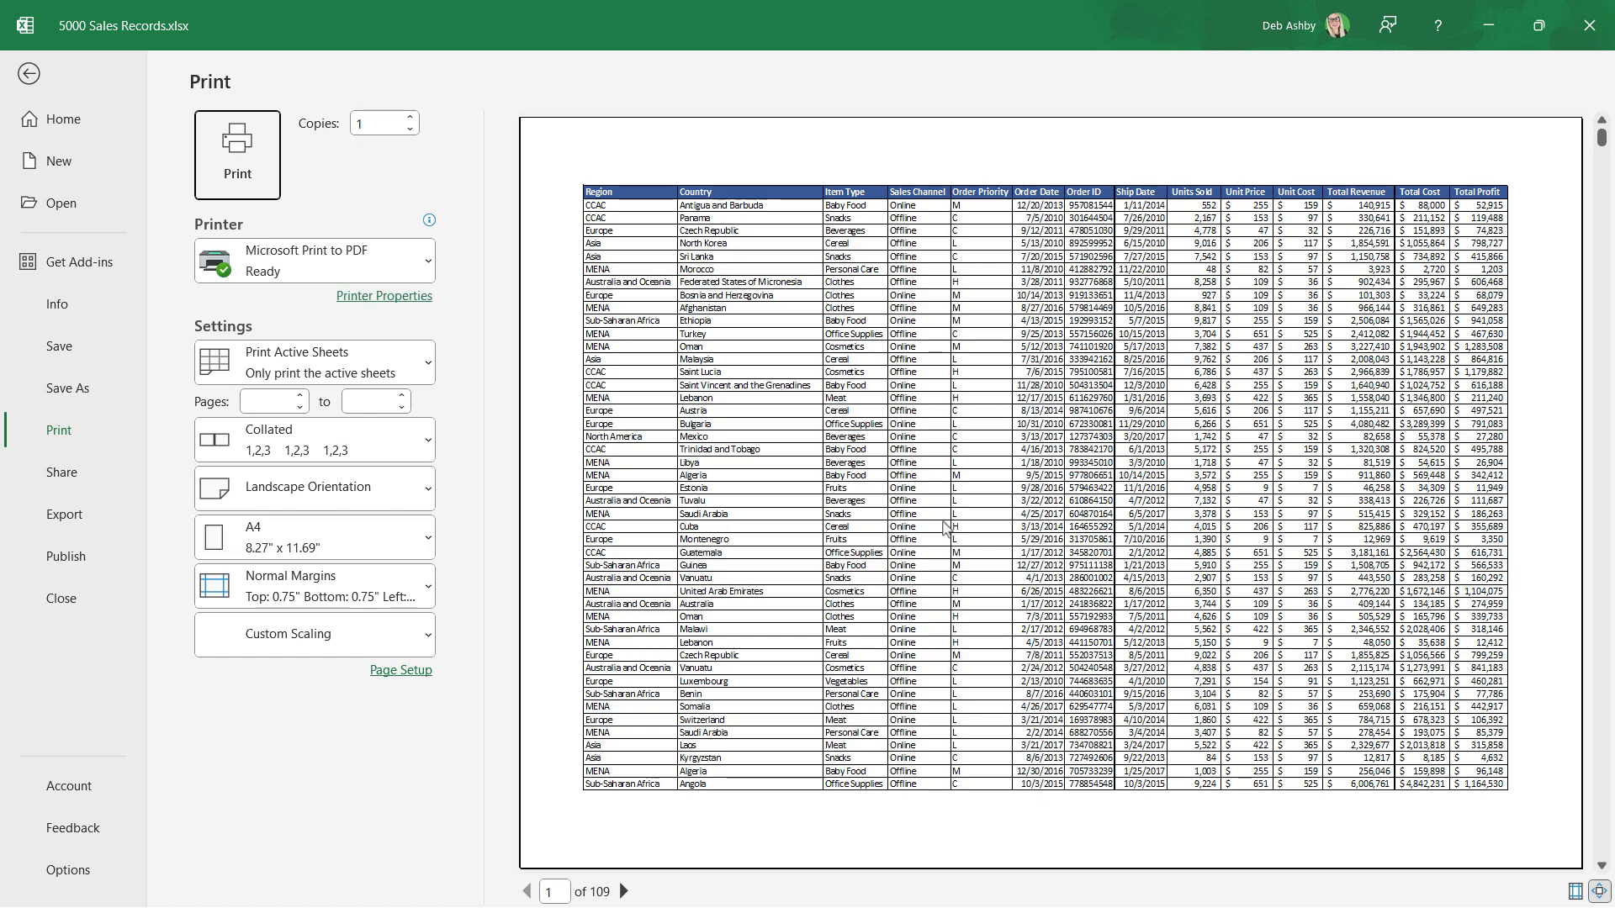
scroll(942, 520, "down", 4)
scroll(942, 520, "down", 6)
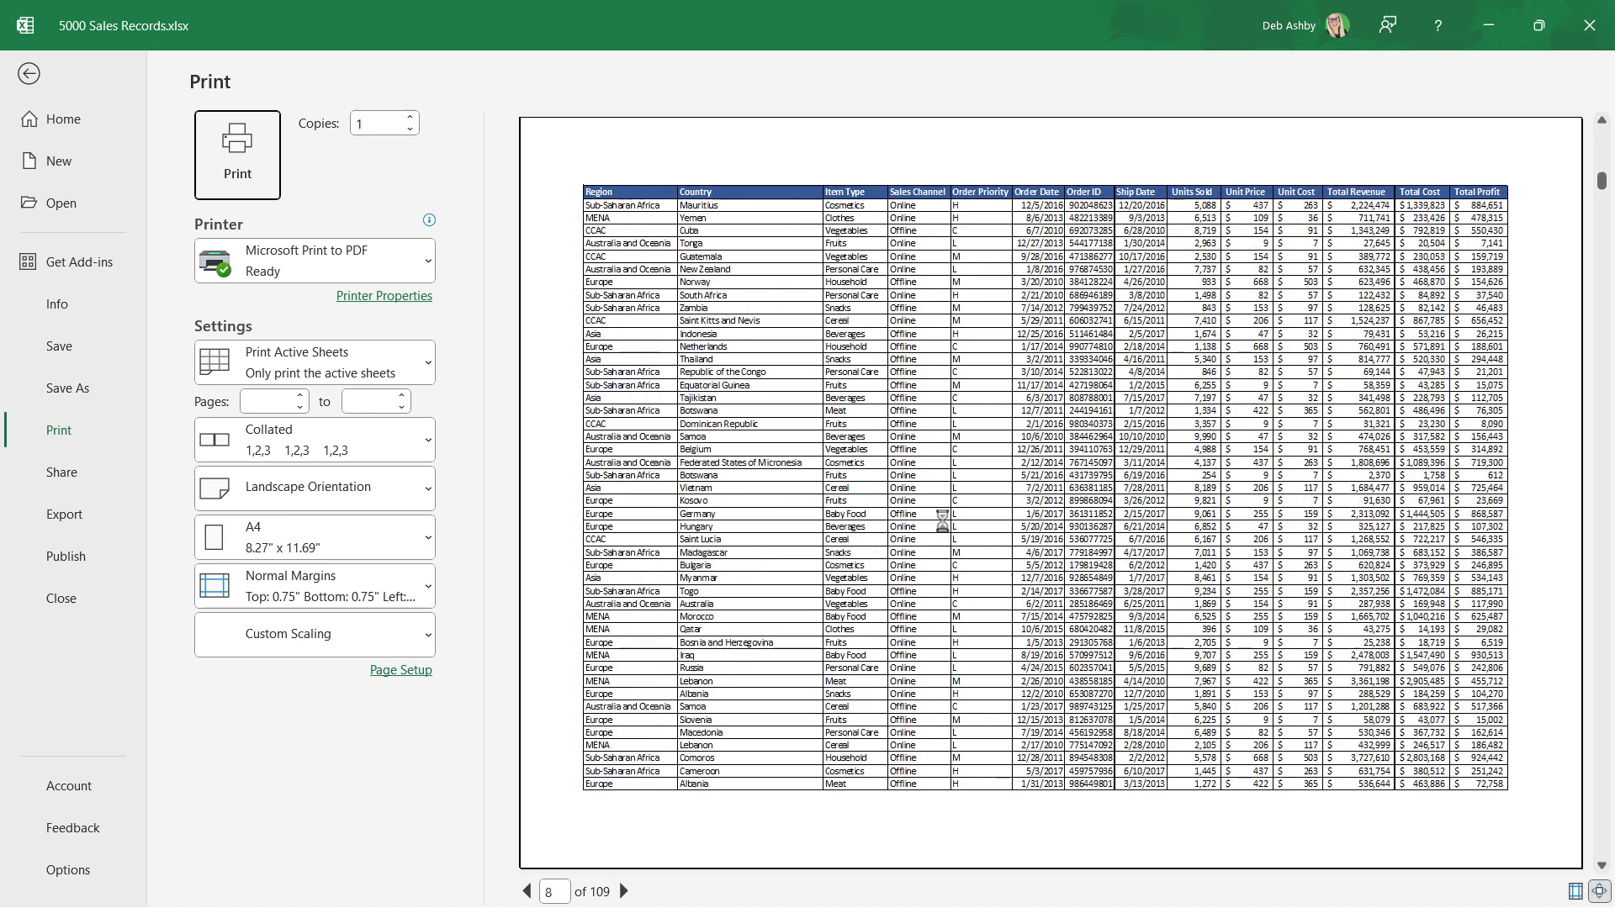
scroll(942, 528, "up", 1)
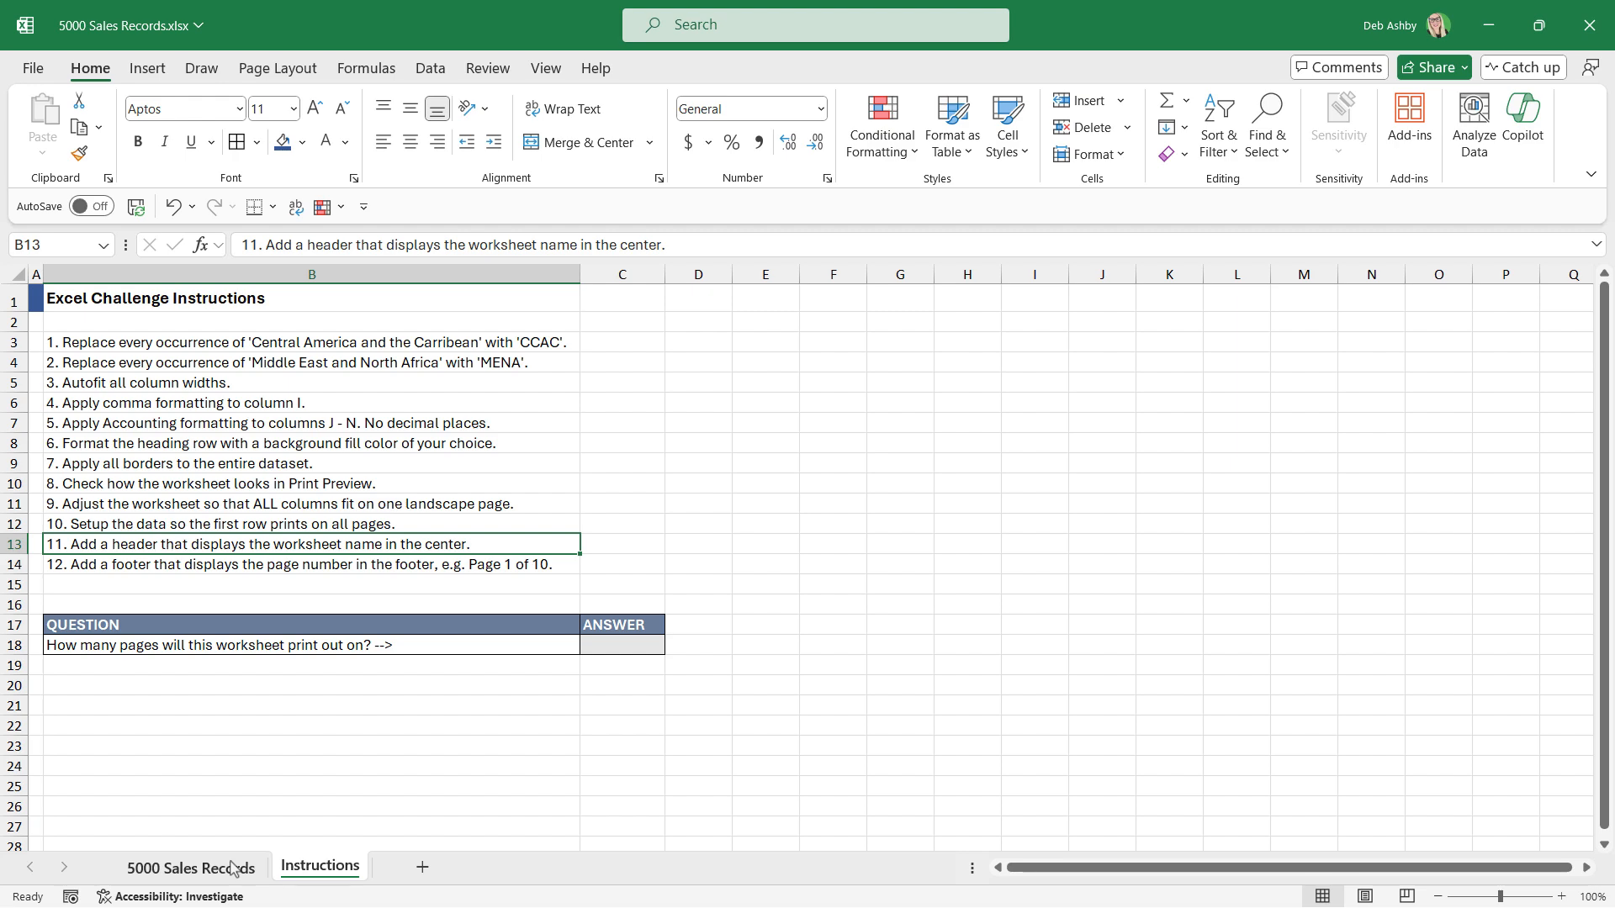
Switch 5000 Sales Records to Page Layout view and add the preset centre header showing the worksheet name, 5000 Sales Records.
key("ctrl+Page_Up")
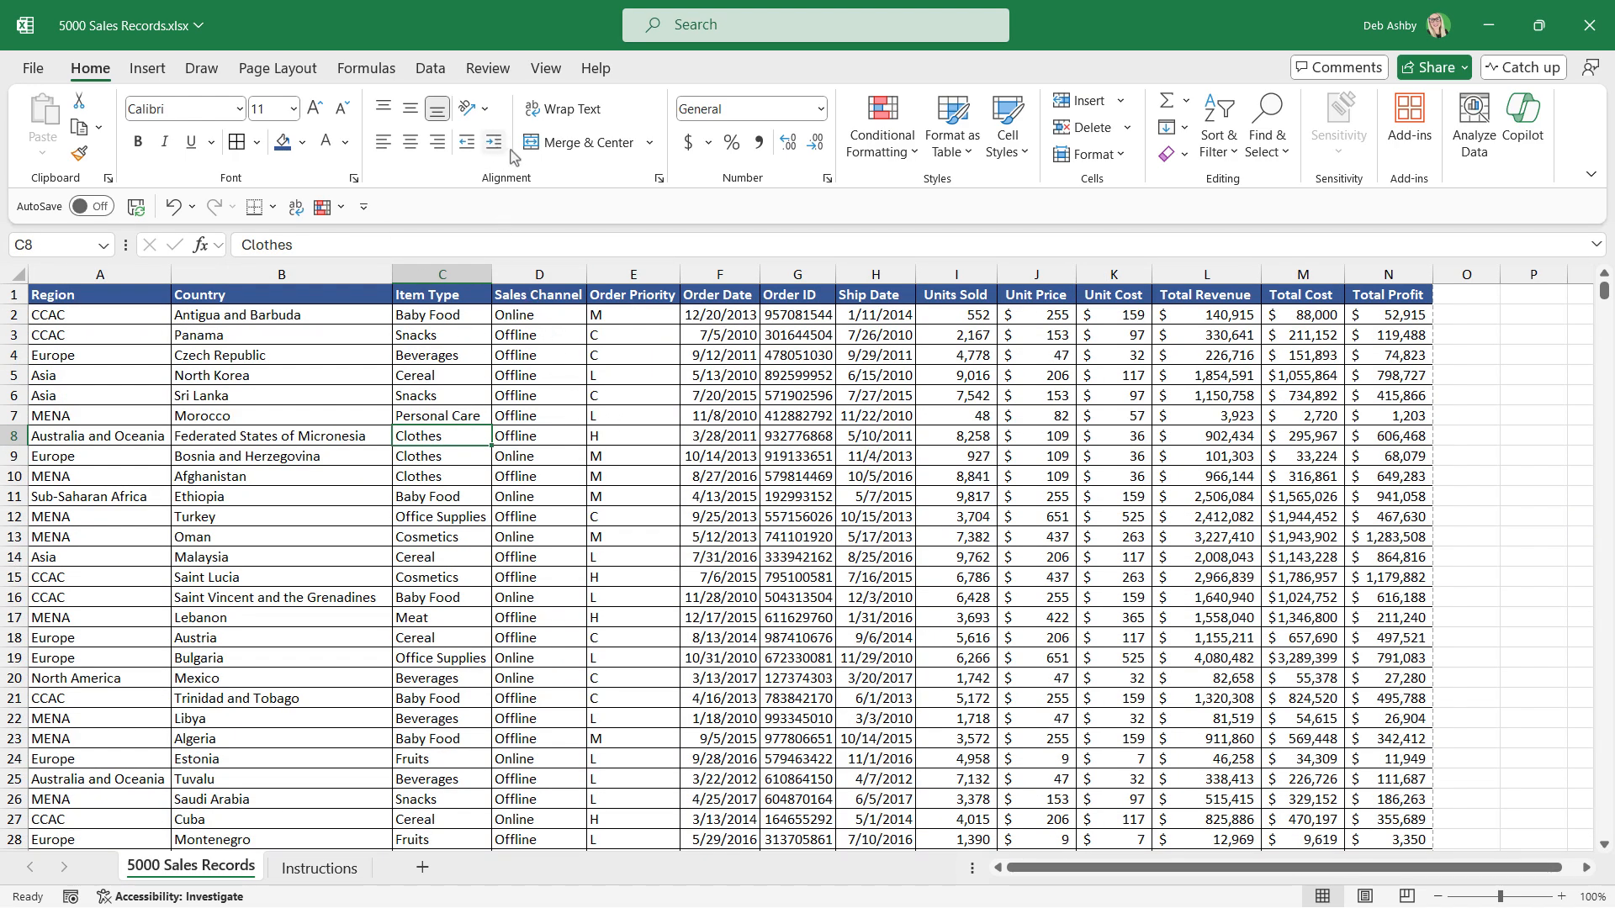
left_click(552, 71)
left_click(436, 139)
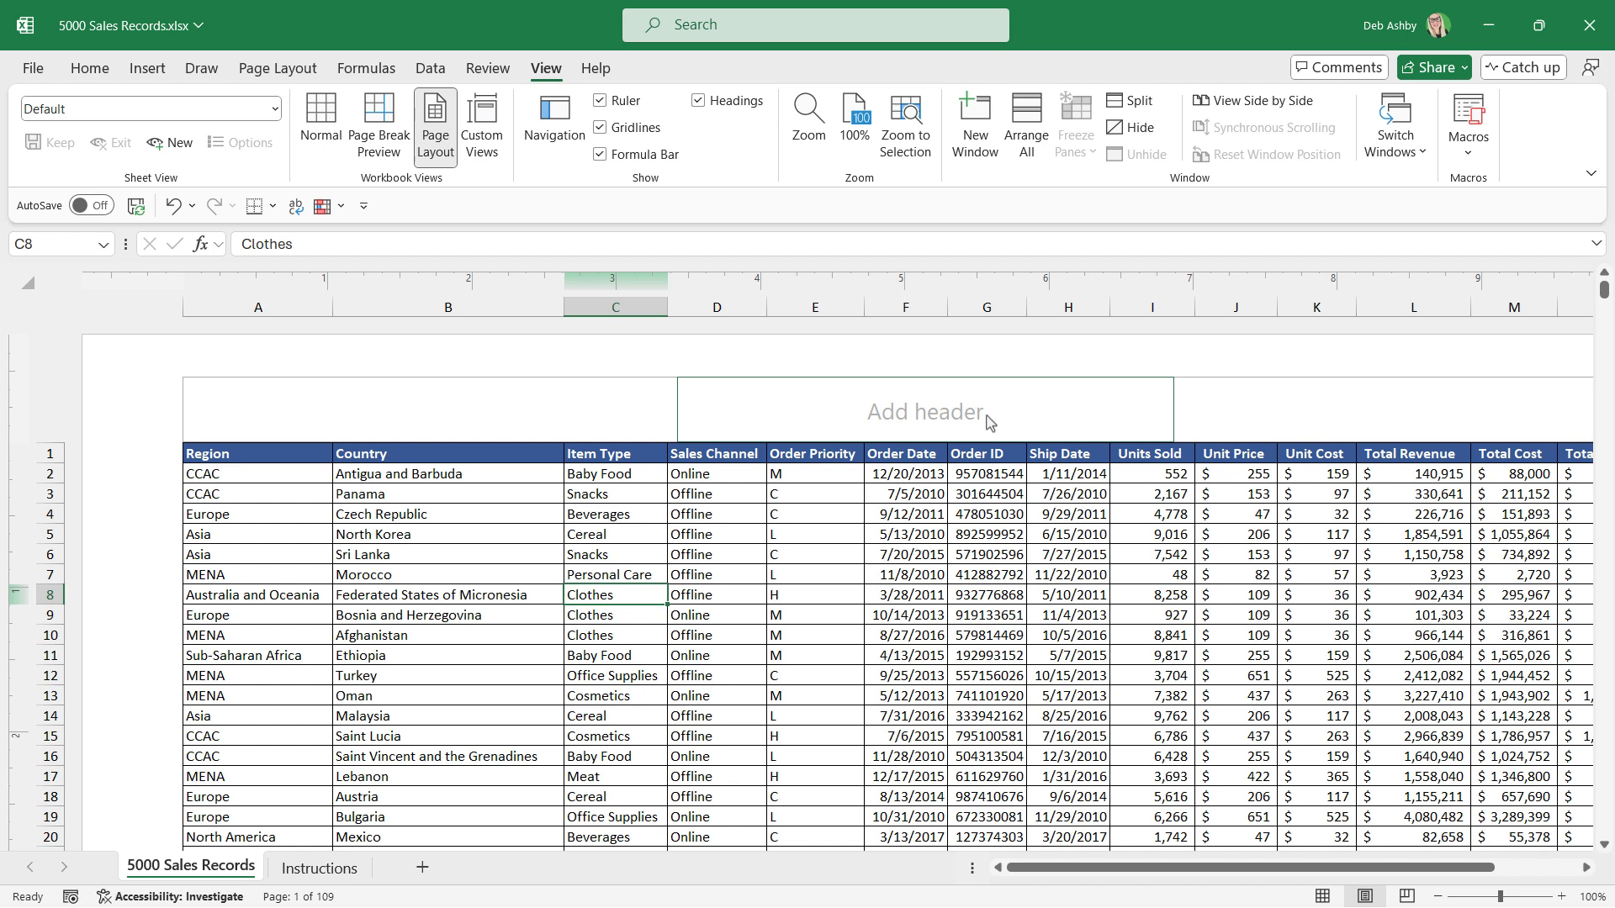
left_click(914, 421)
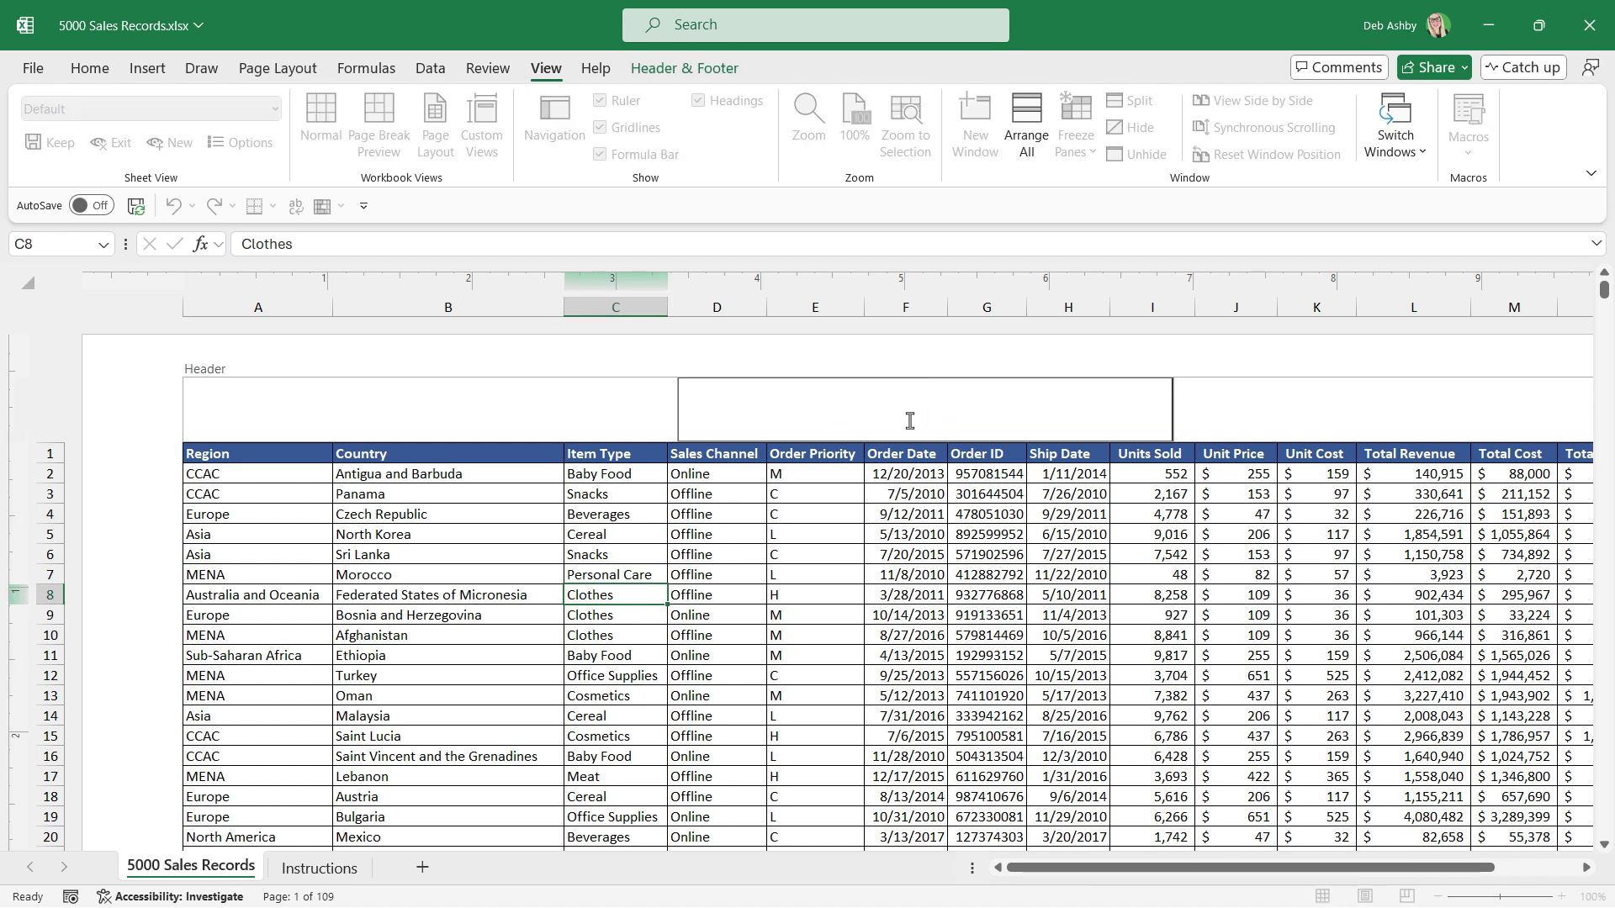
left_click(690, 73)
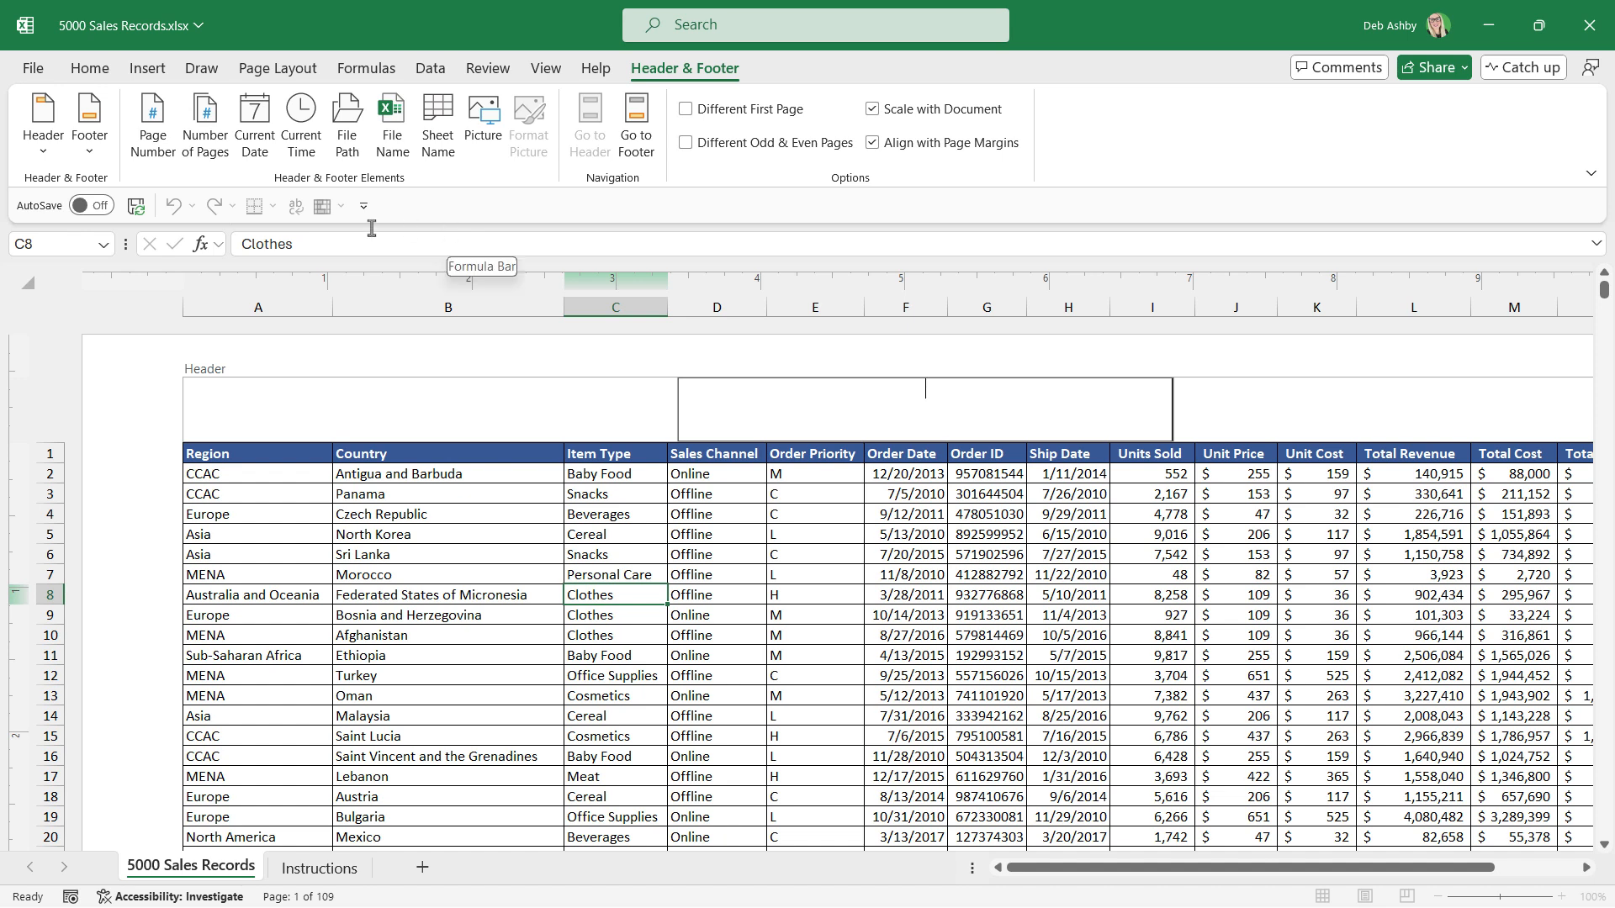
left_click(43, 151)
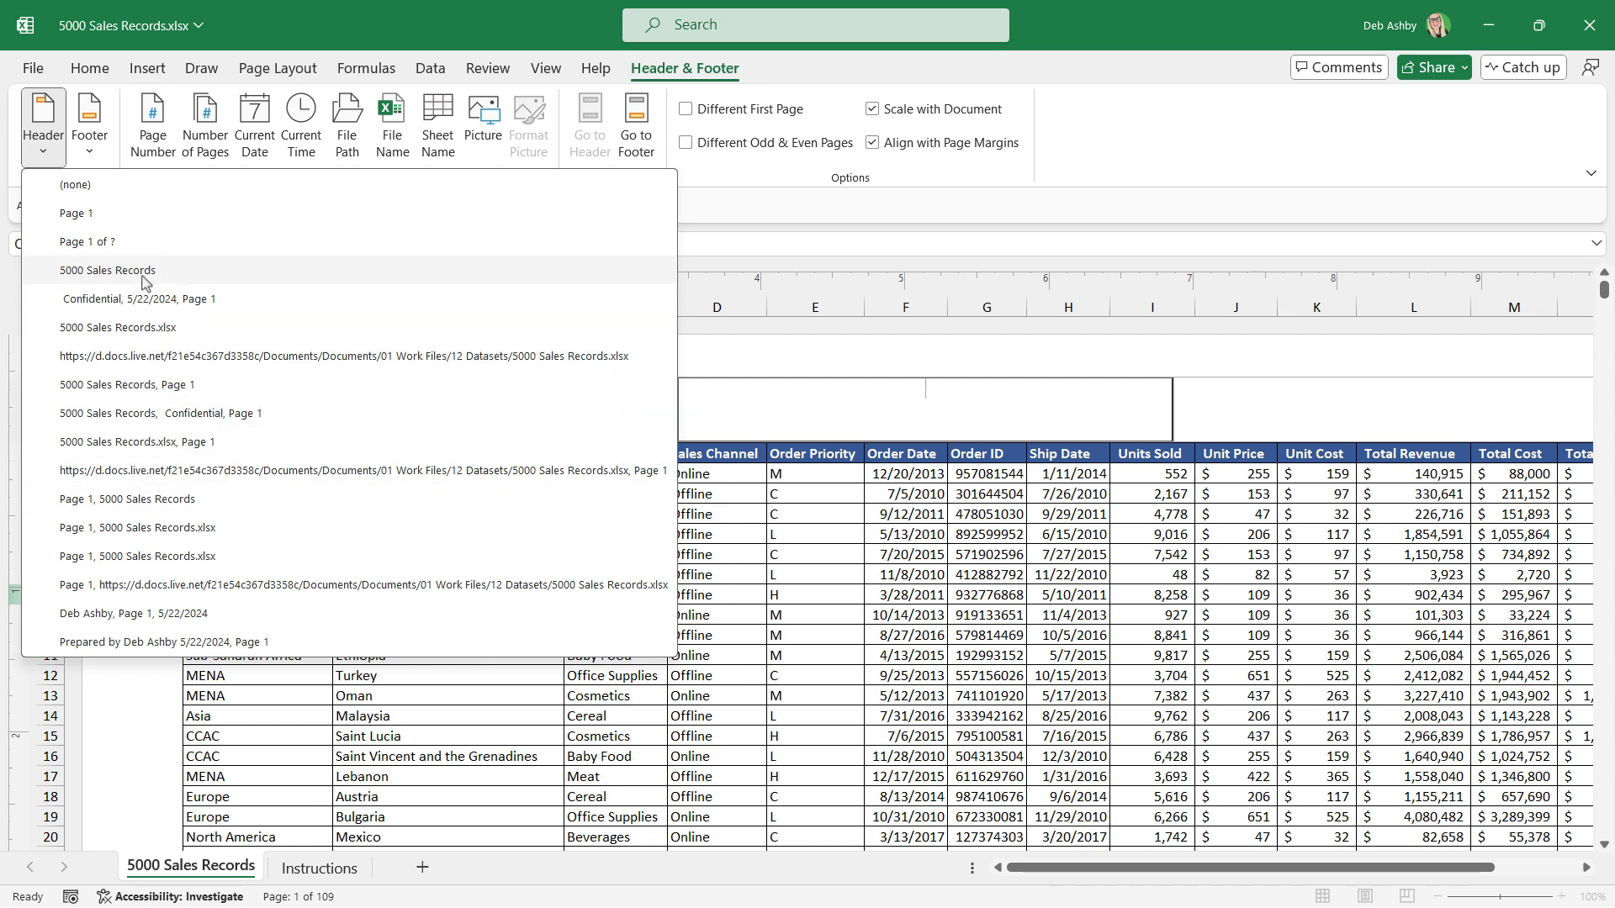
left_click(112, 271)
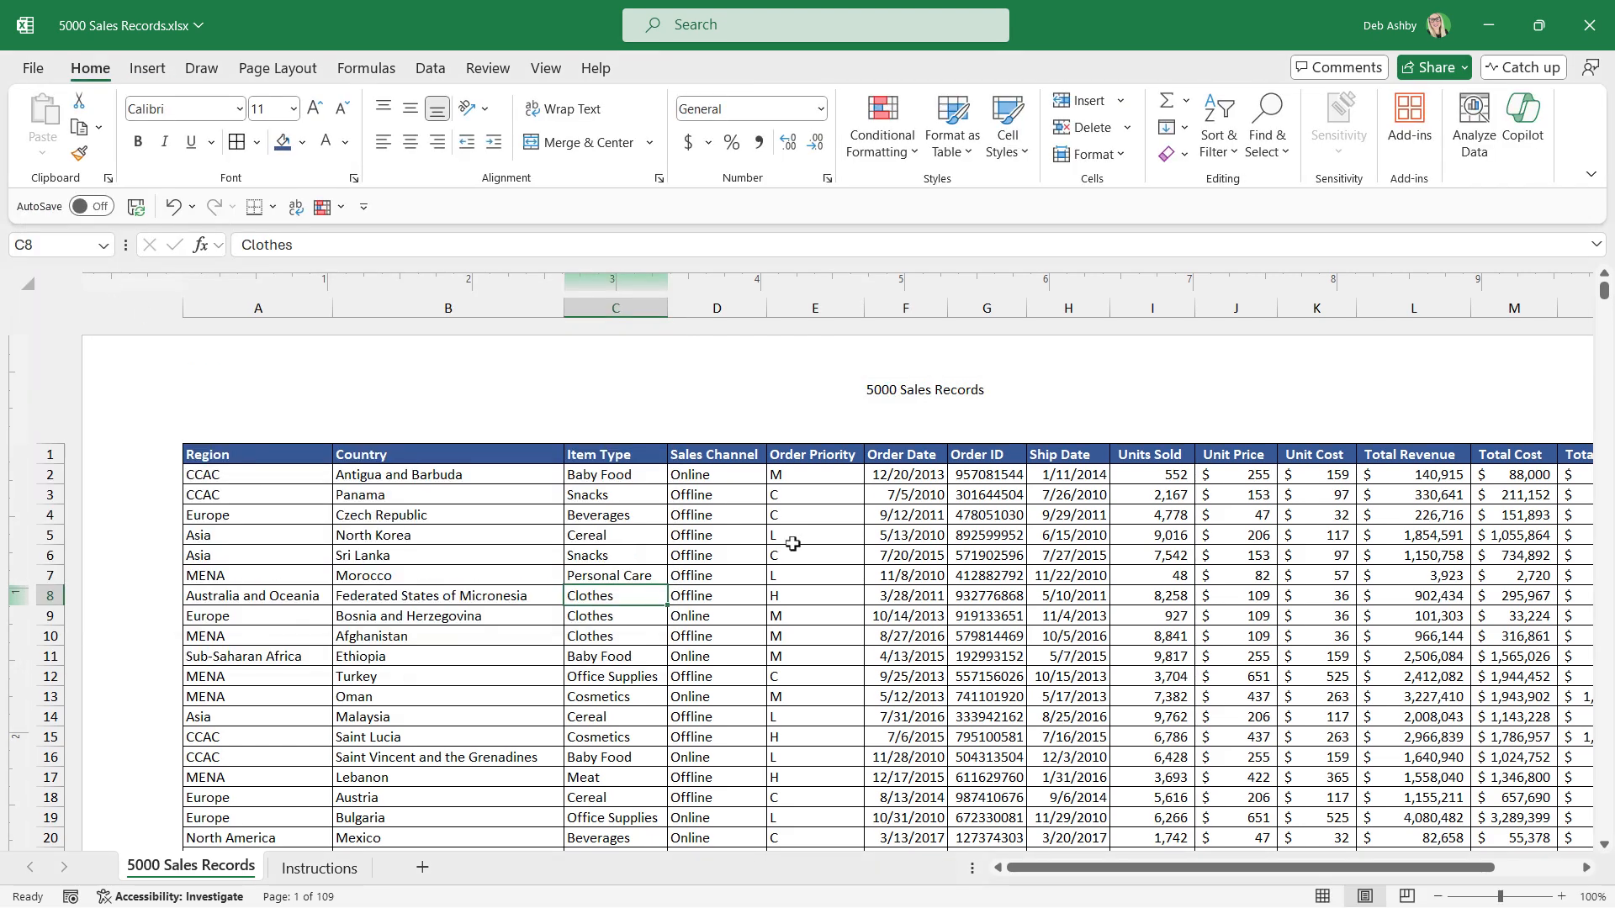
Add the preset centre footer "Page 1 of ?" to 5000 Sales Records.
scroll(797, 541, "down", 13)
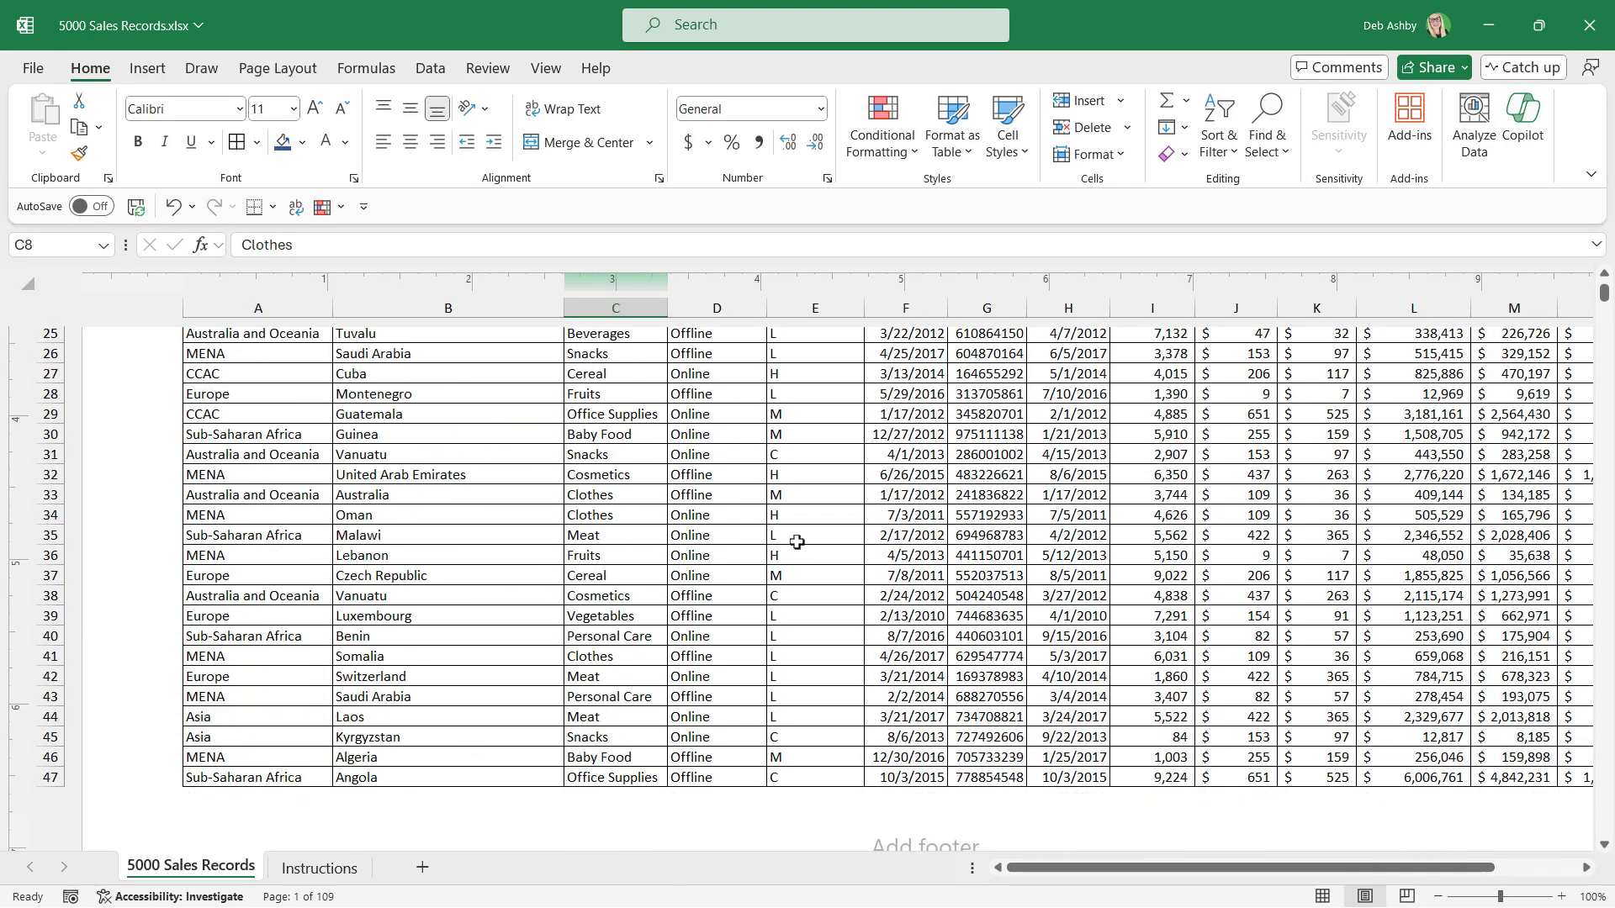
left_click(916, 552)
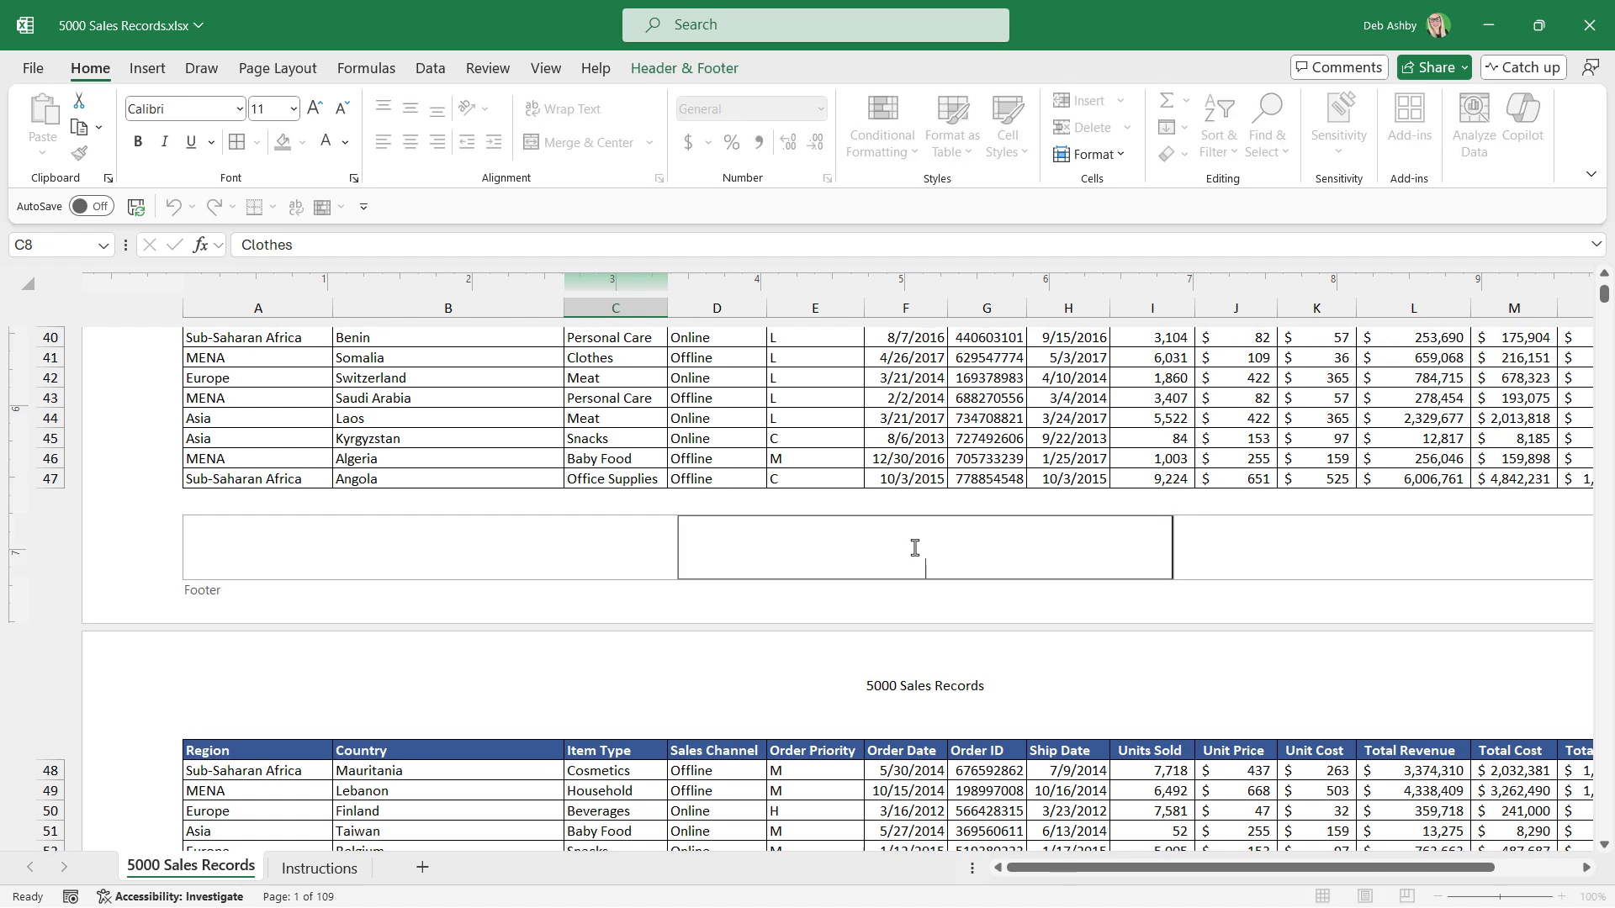
left_click(685, 69)
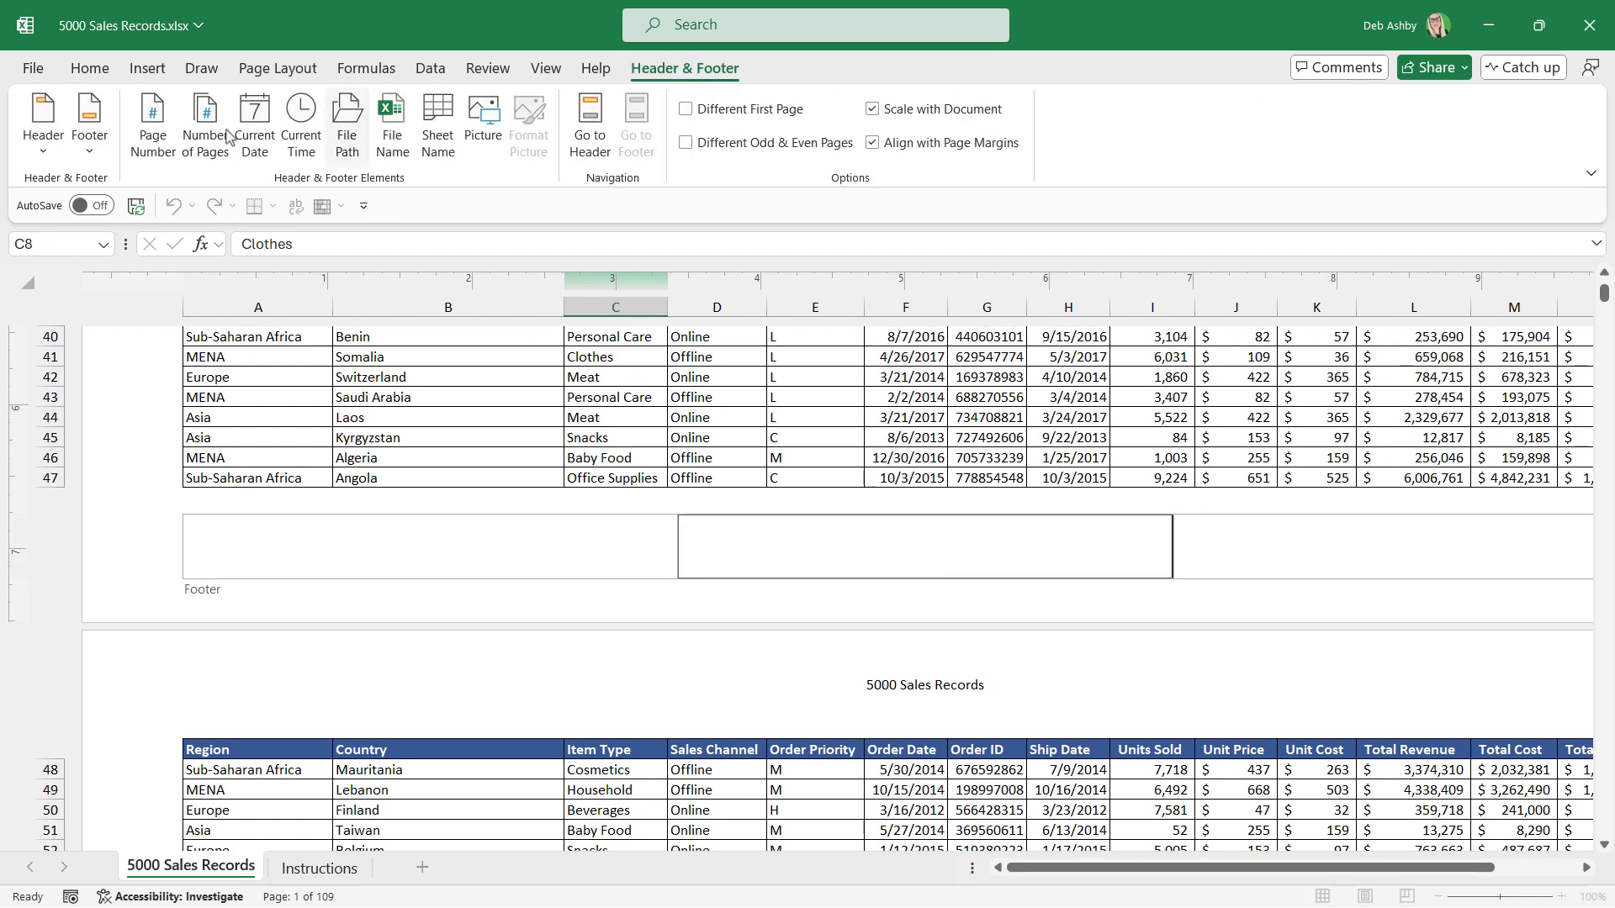
left_click(48, 156)
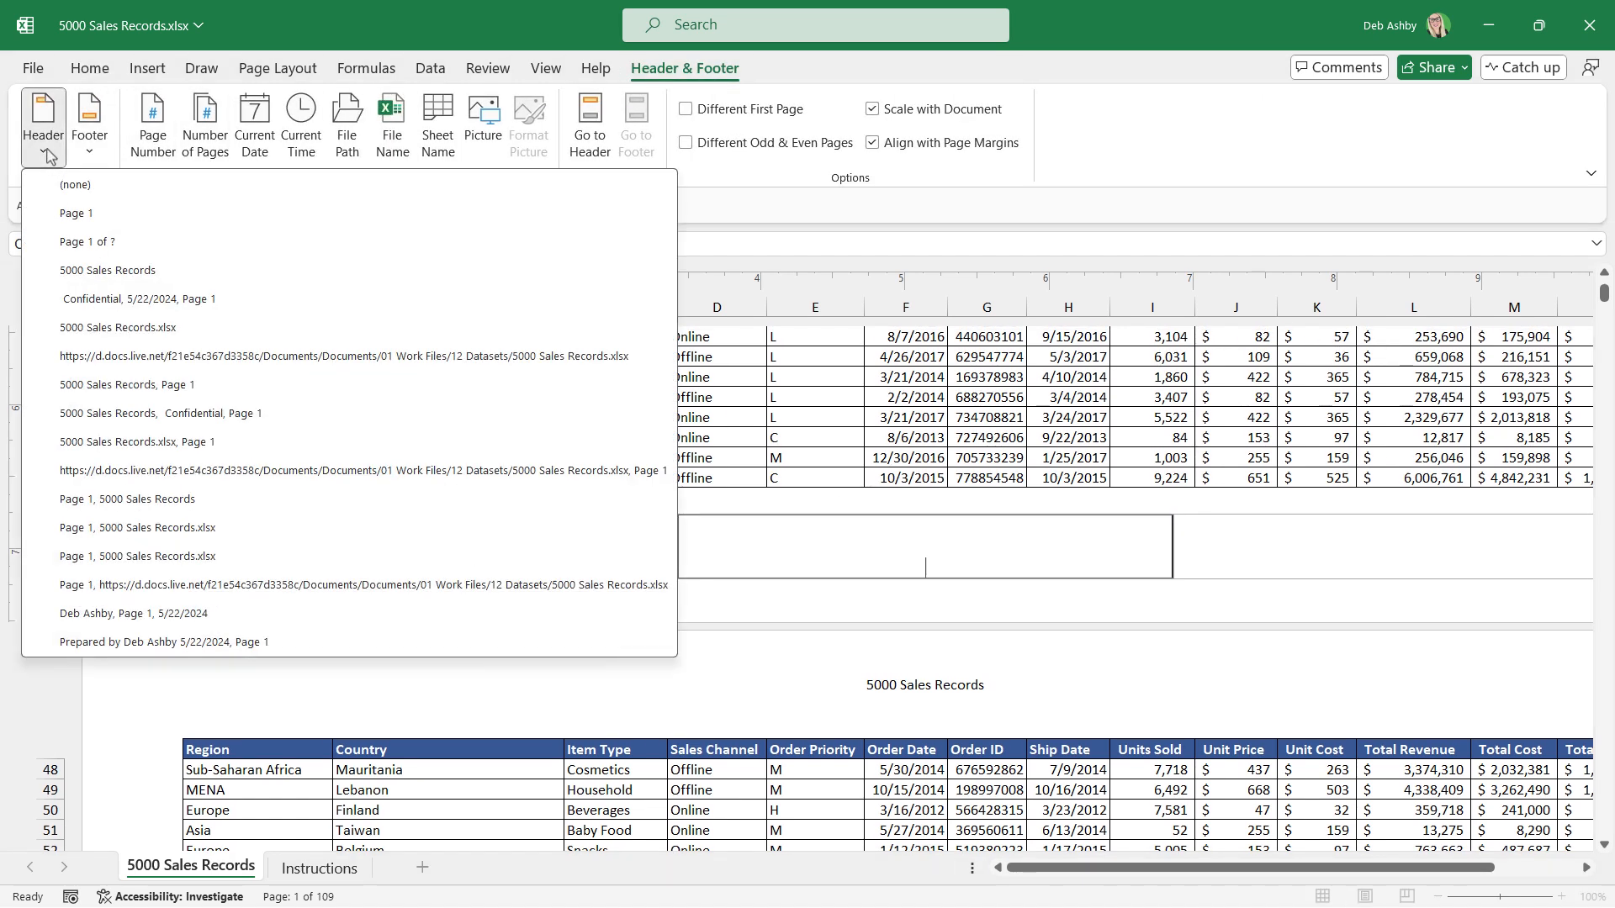
left_click(90, 155)
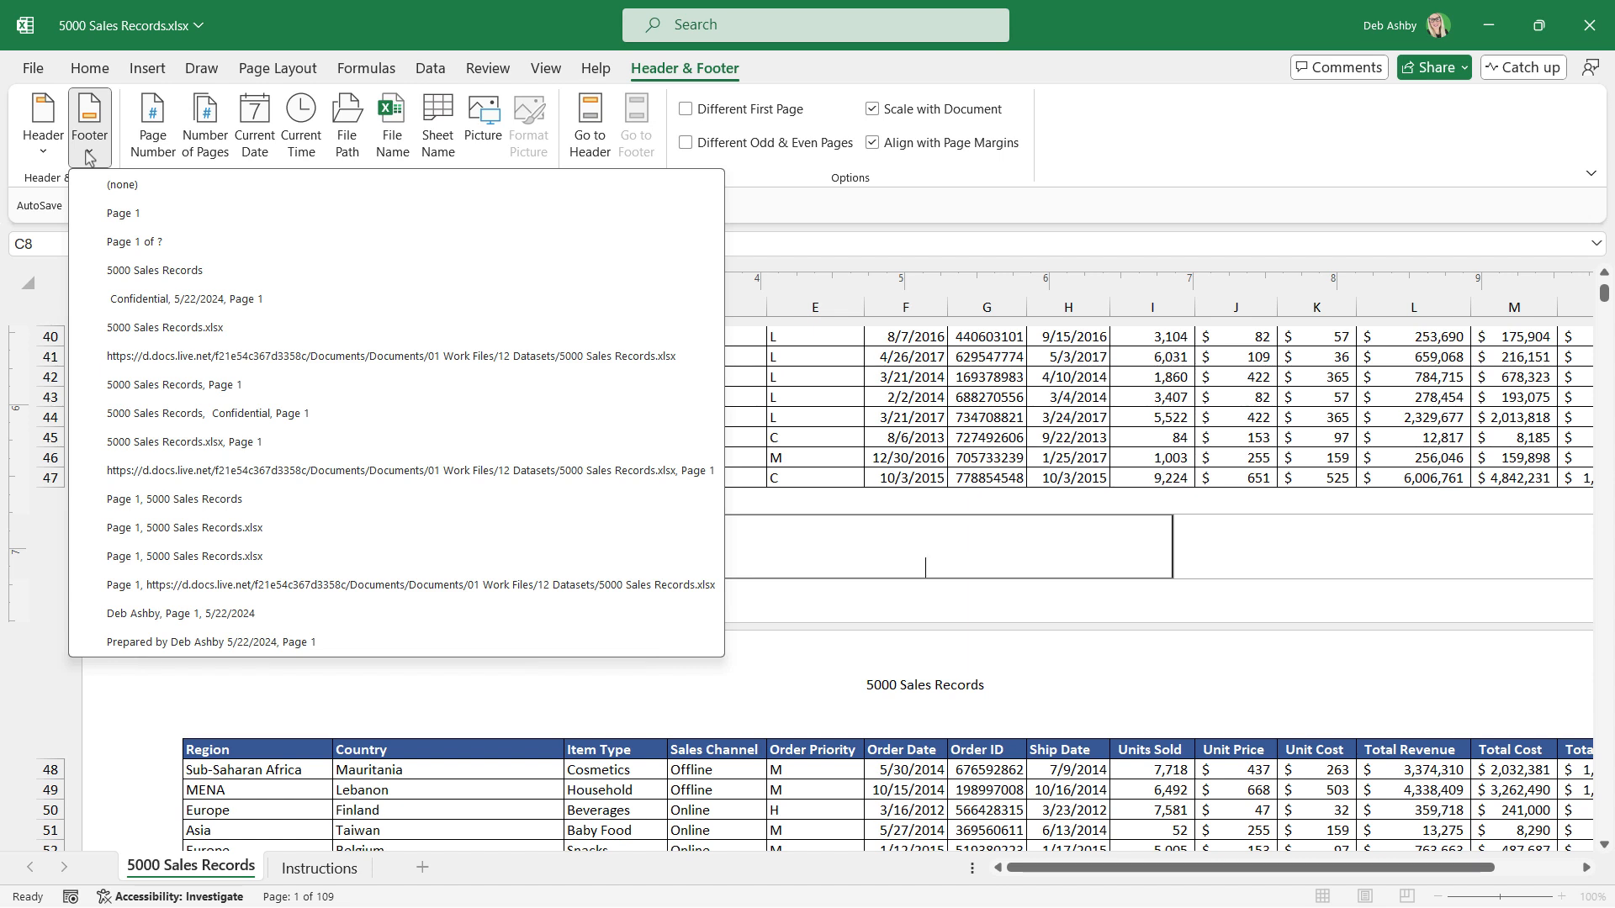
left_click(135, 242)
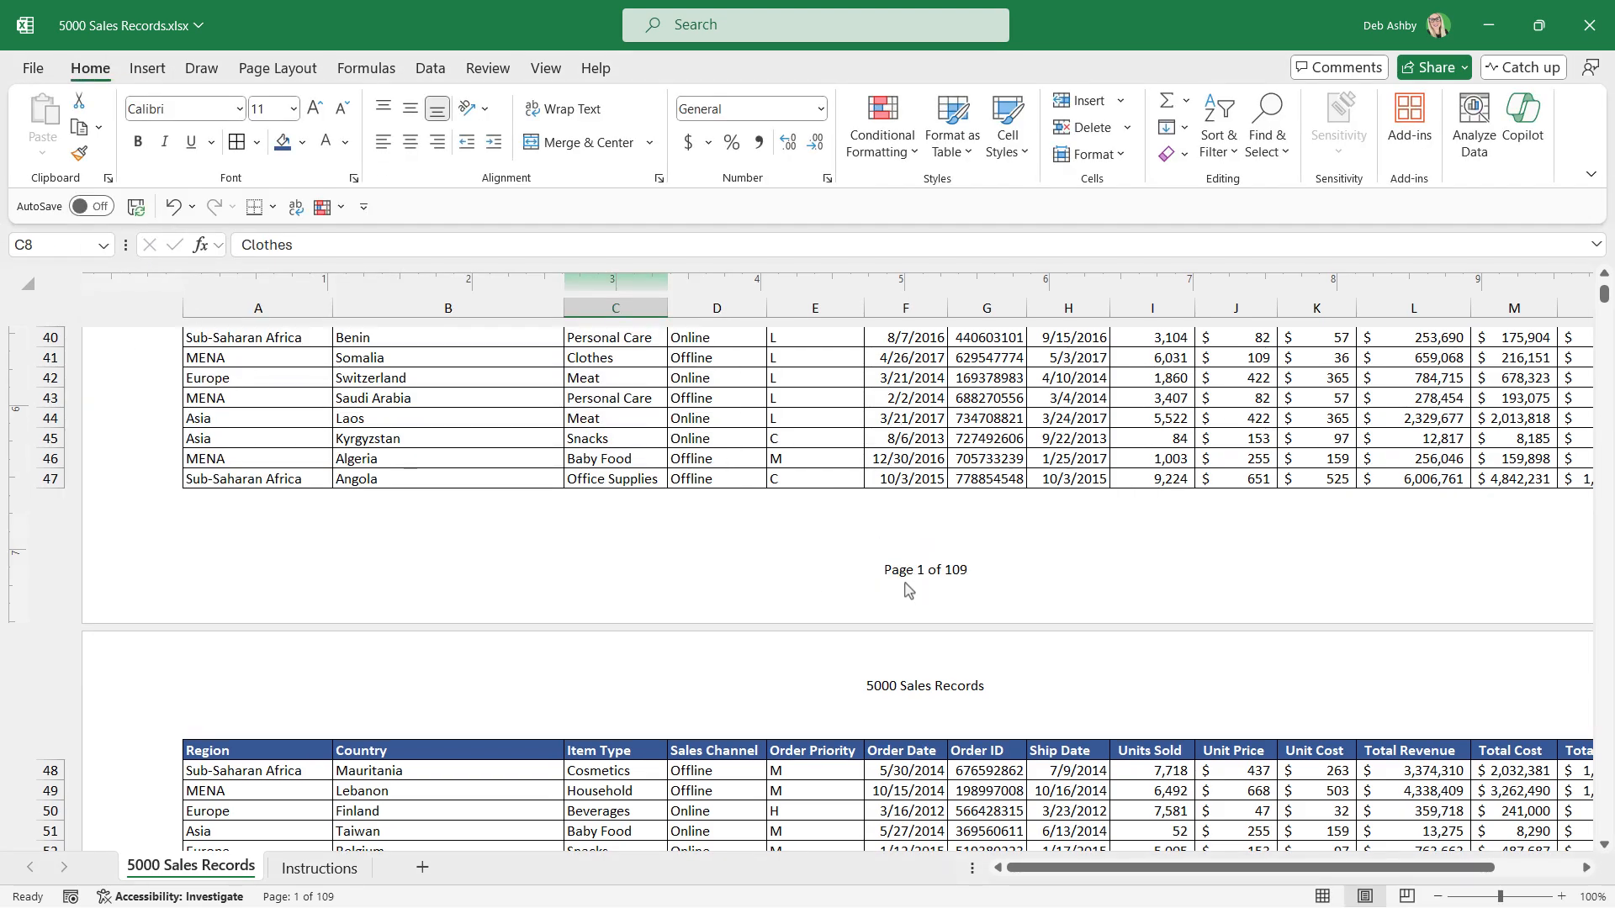
Review in Print Preview how the header and page-number footer appear across the pages of 5000 Sales Records.
scroll(1131, 566, "up", 15)
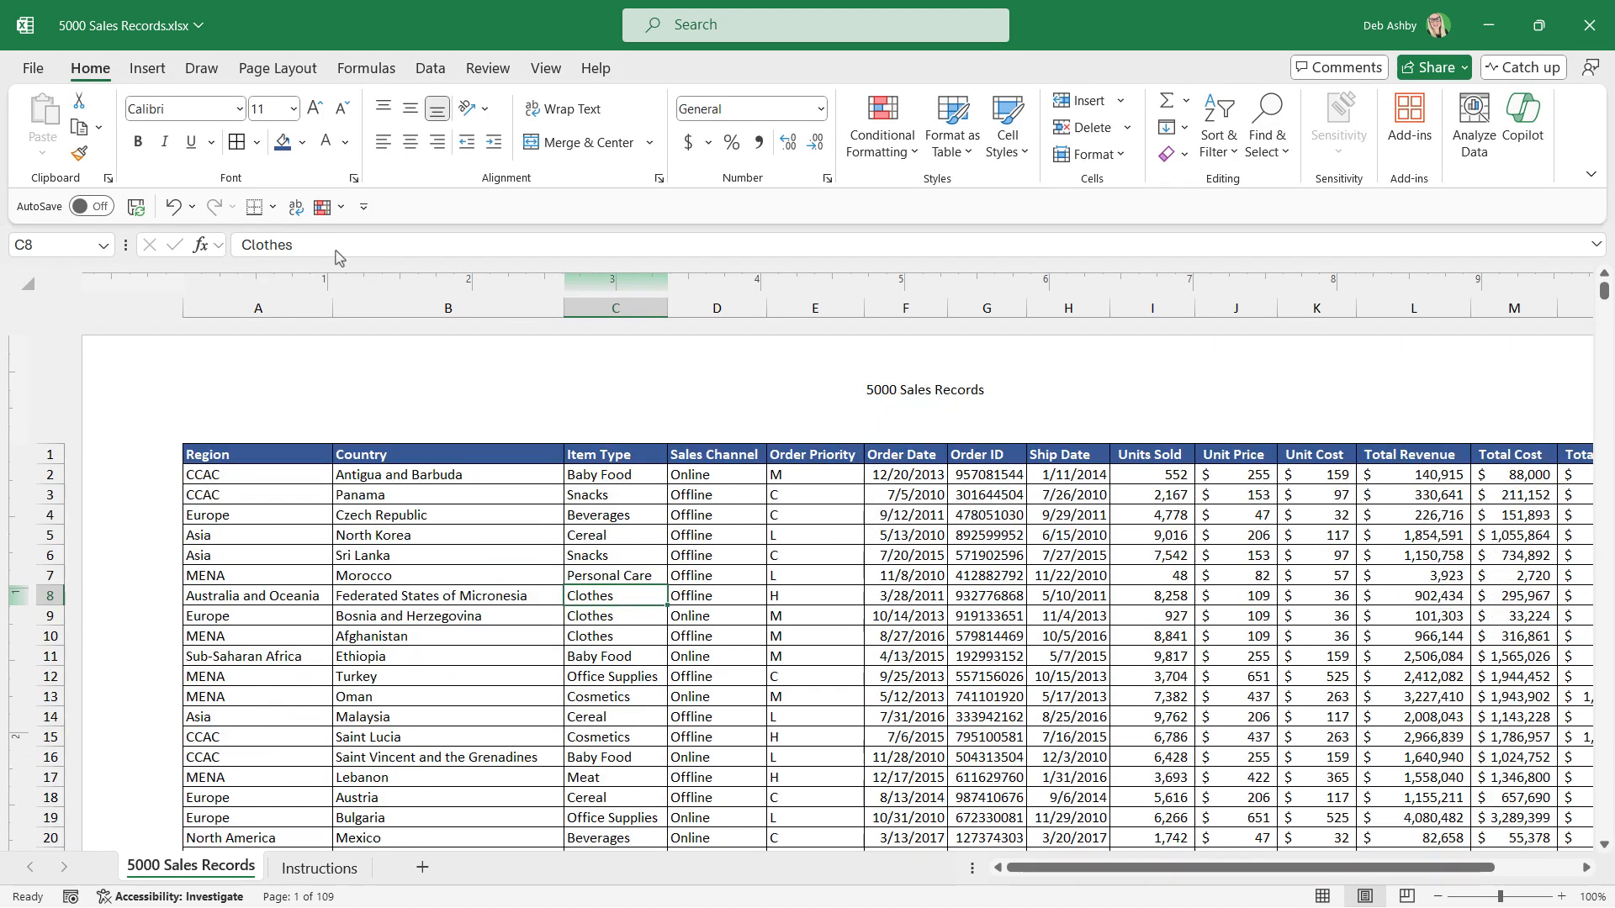
left_click(33, 68)
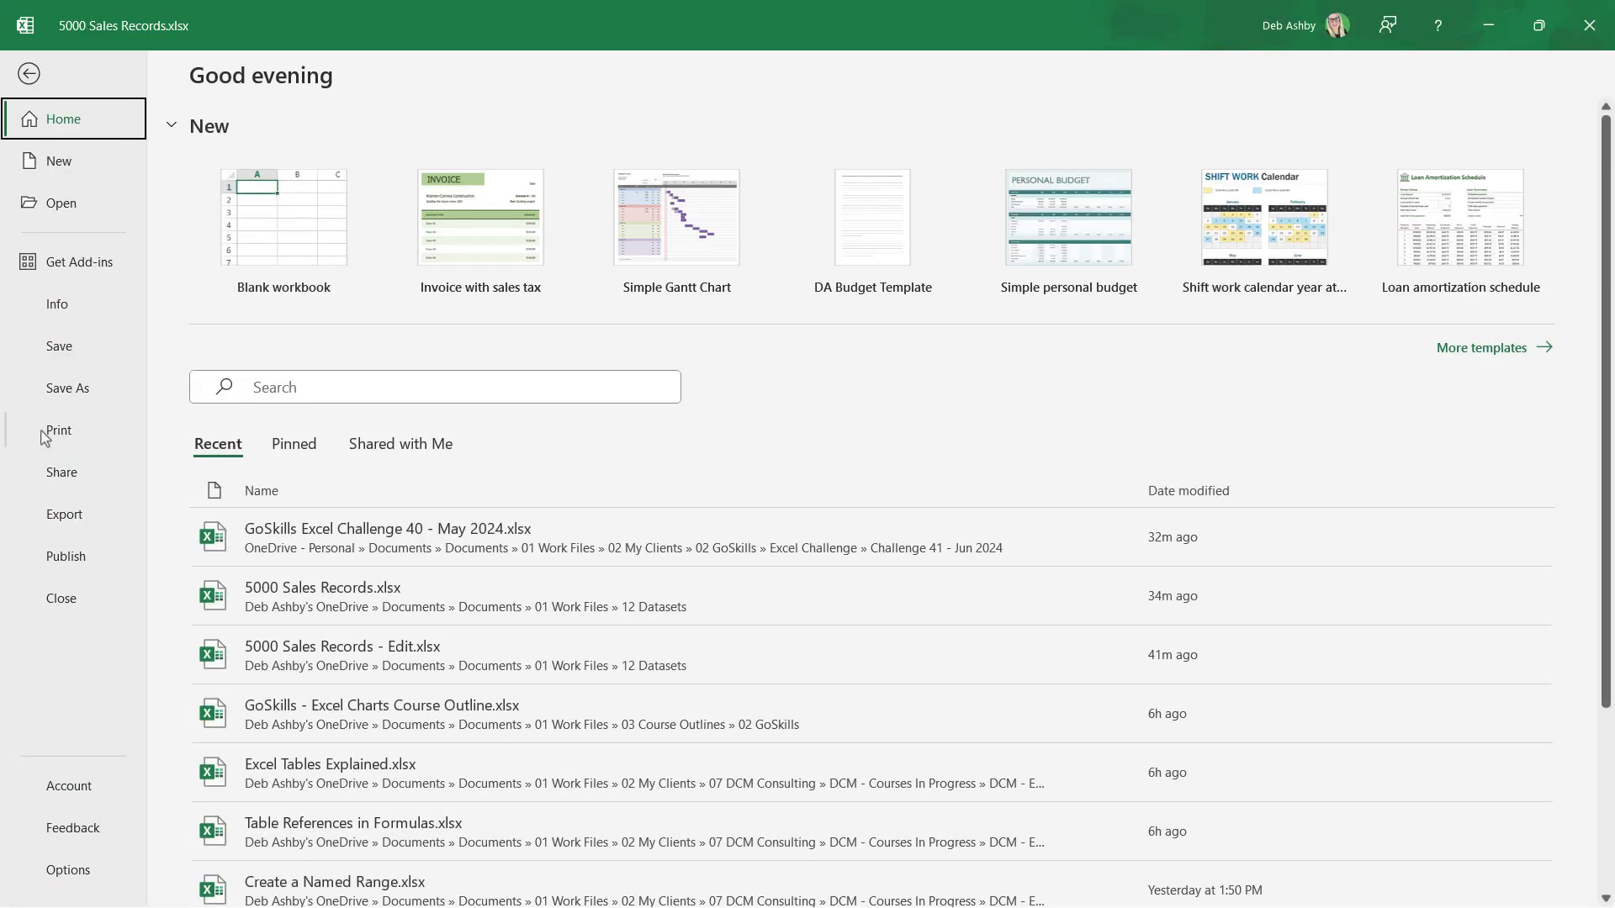
left_click(50, 431)
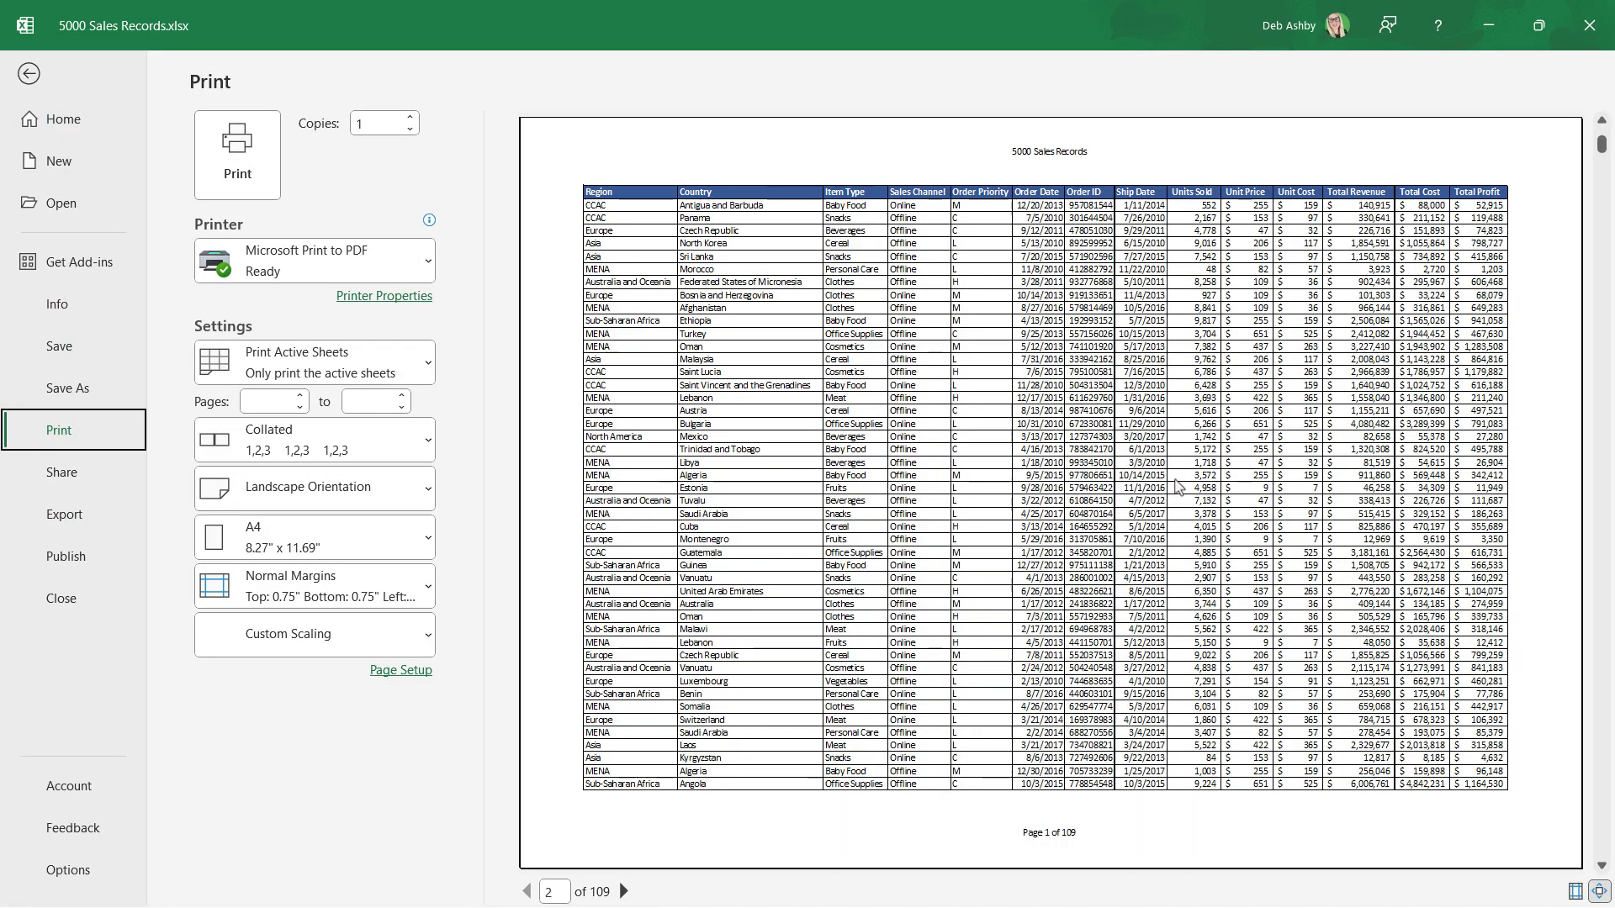
scroll(1176, 486, "down", 6)
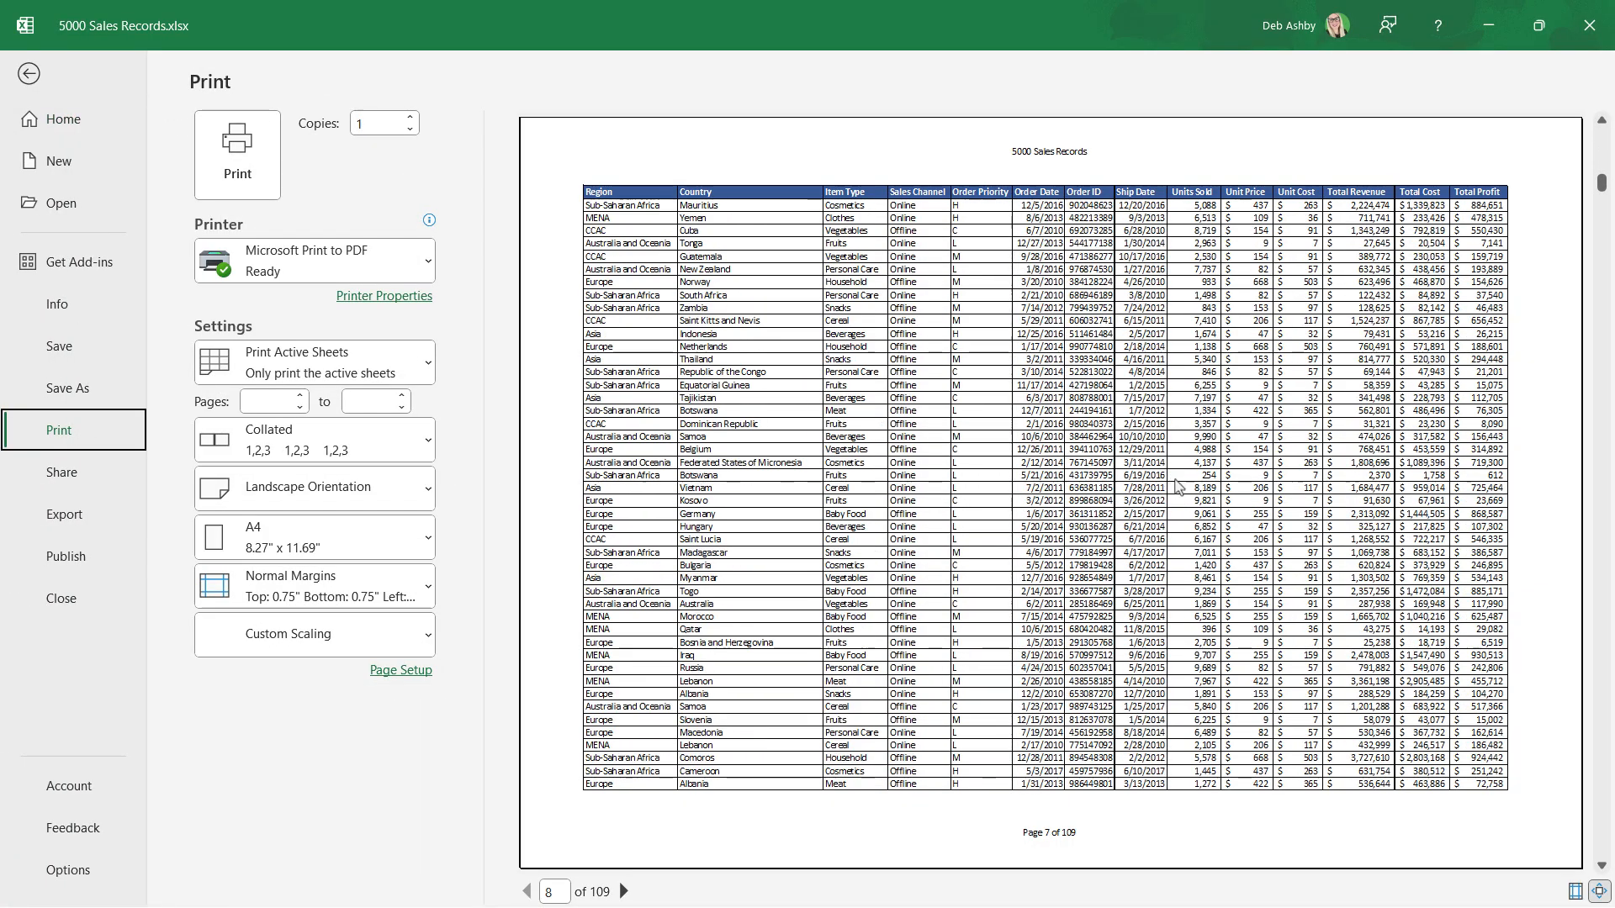
scroll(1176, 486, "down", 7)
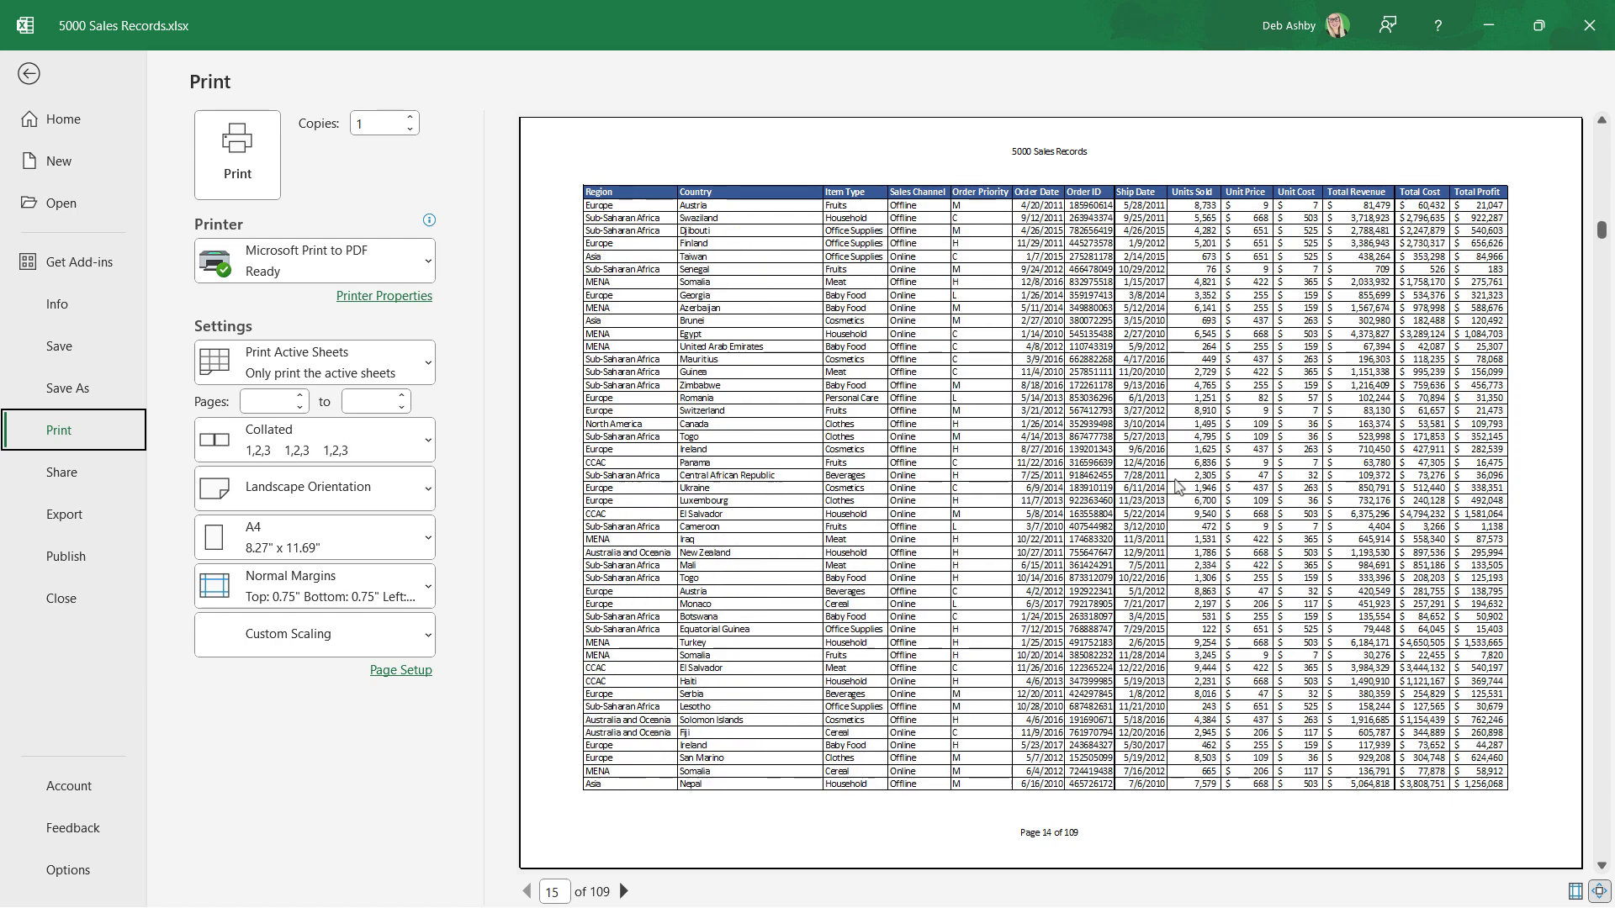
scroll(1176, 486, "up", 6)
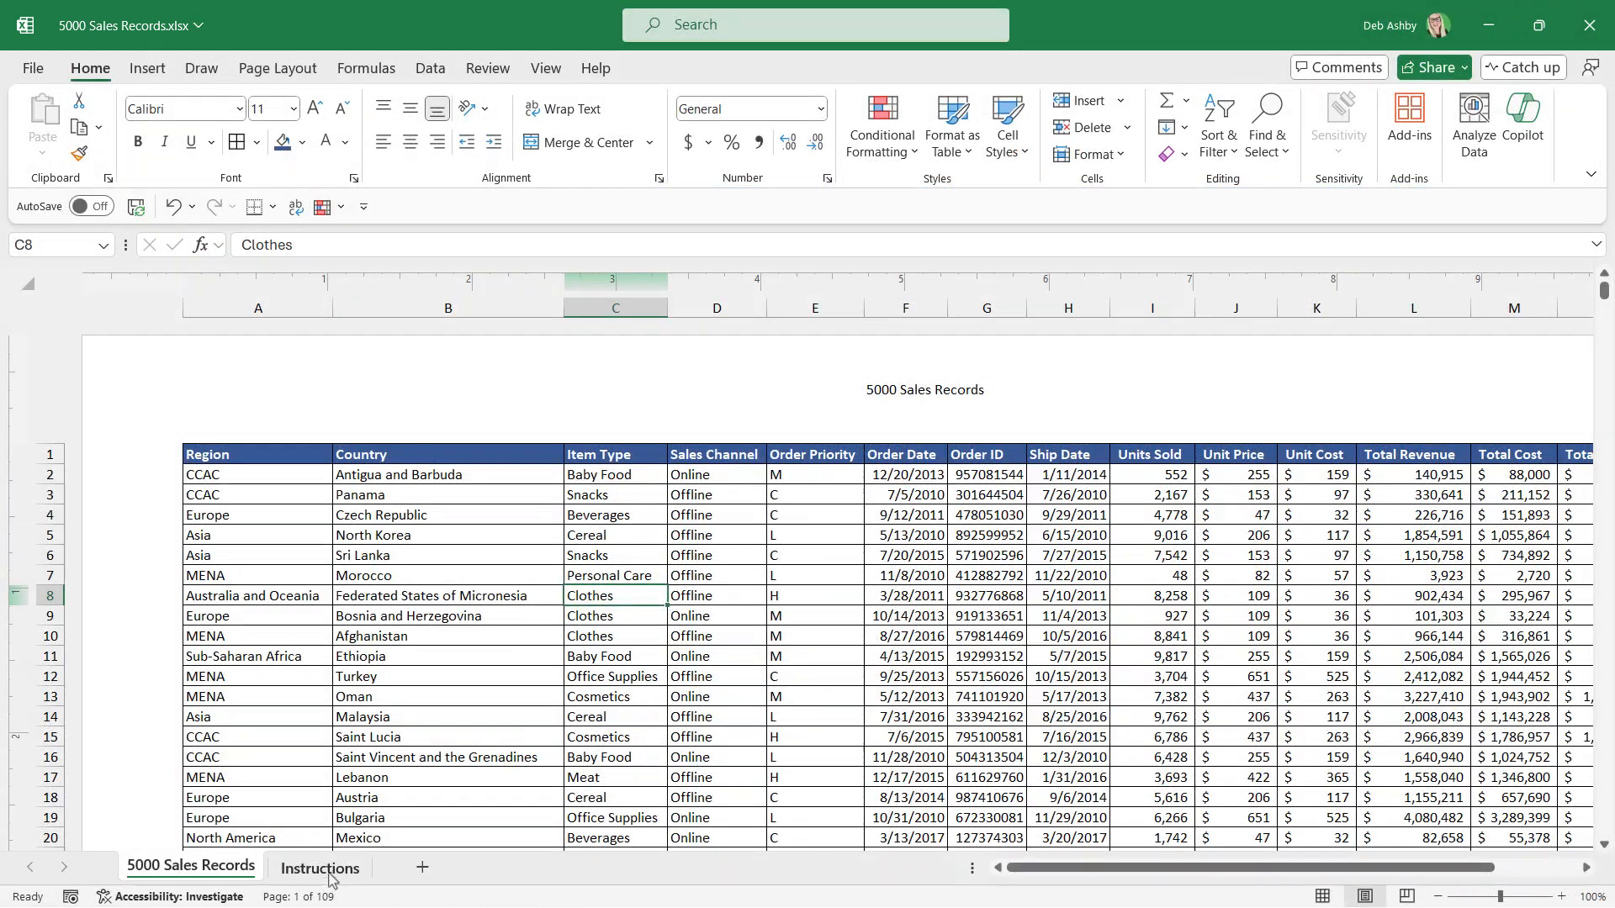
On the Instructions sheet, enter 109 in C18 as the answer to how many pages the worksheet will print on.
left_click(321, 869)
left_click(646, 651)
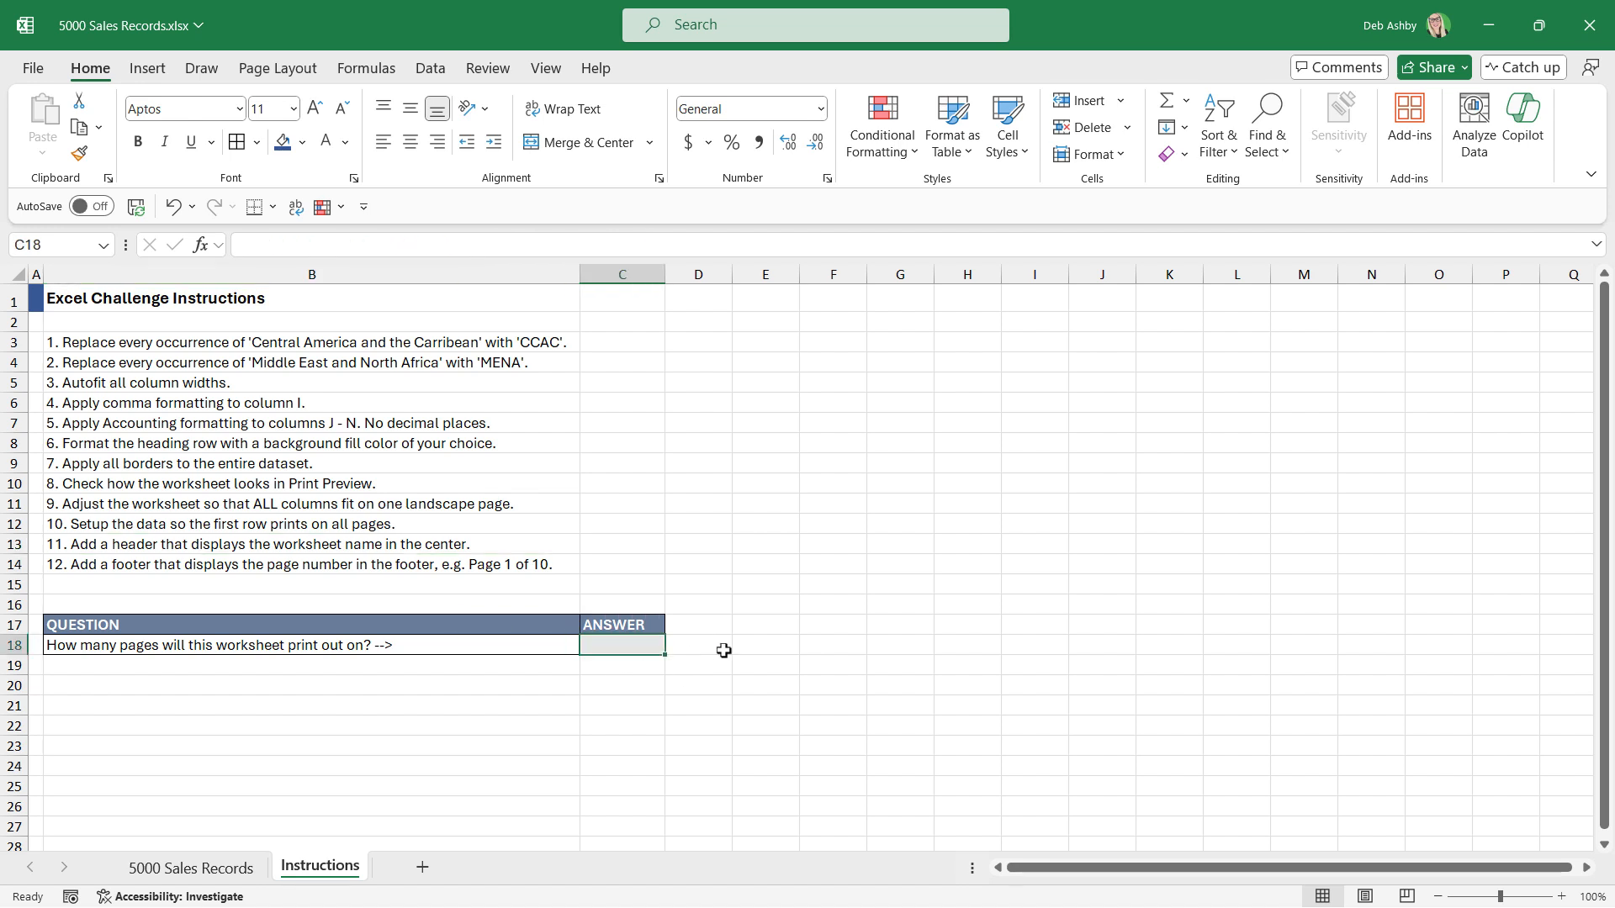
type("109")
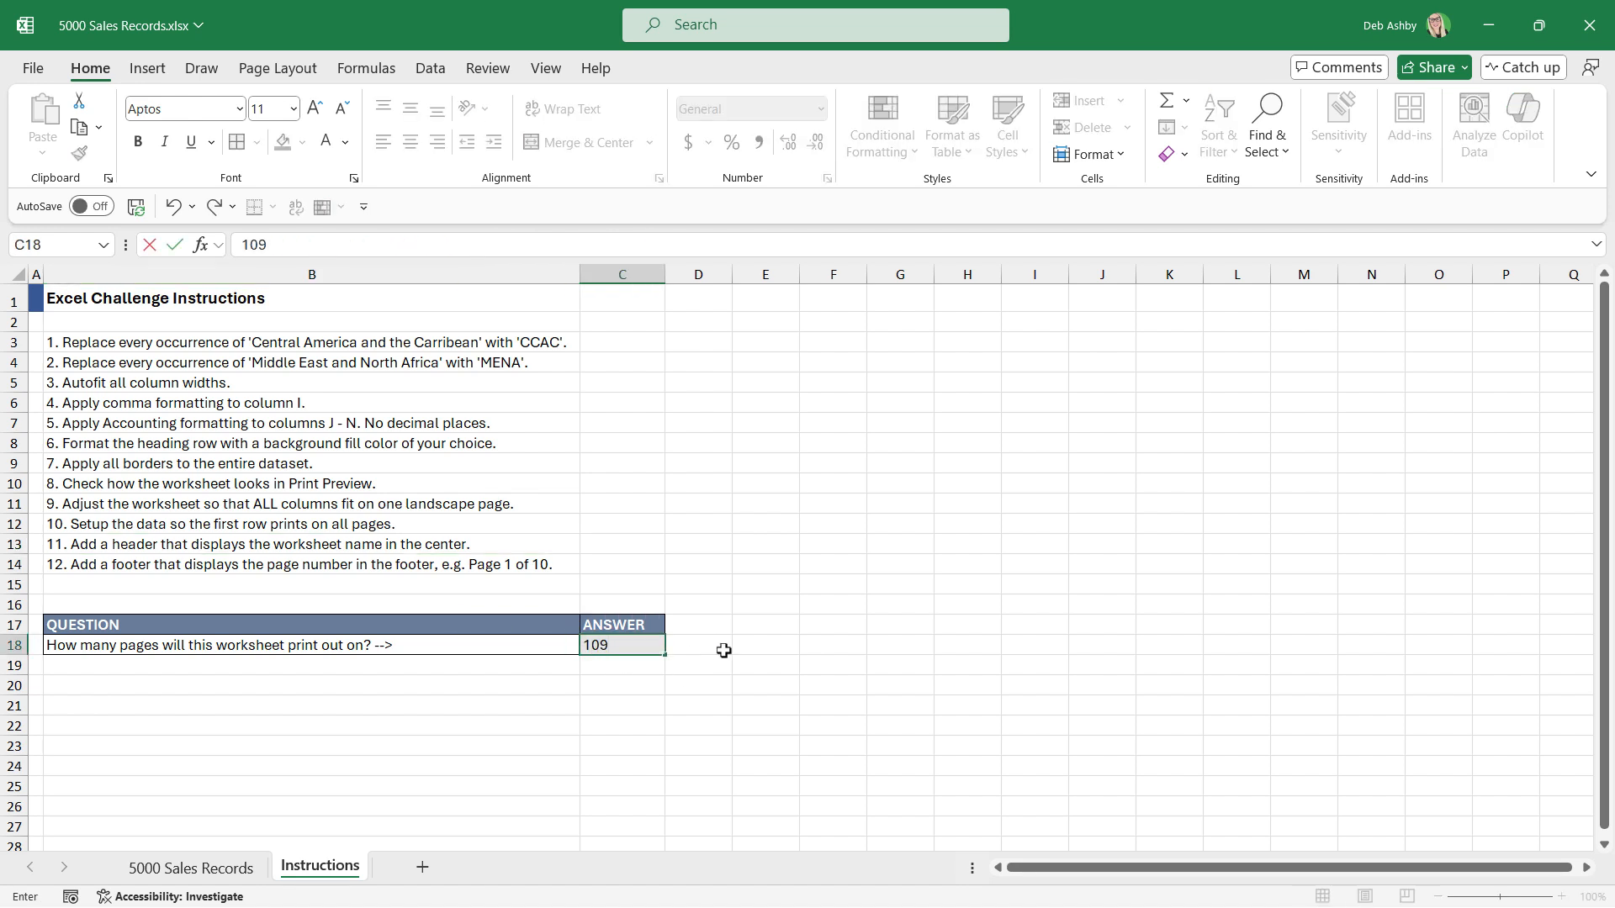
left_click(789, 607)
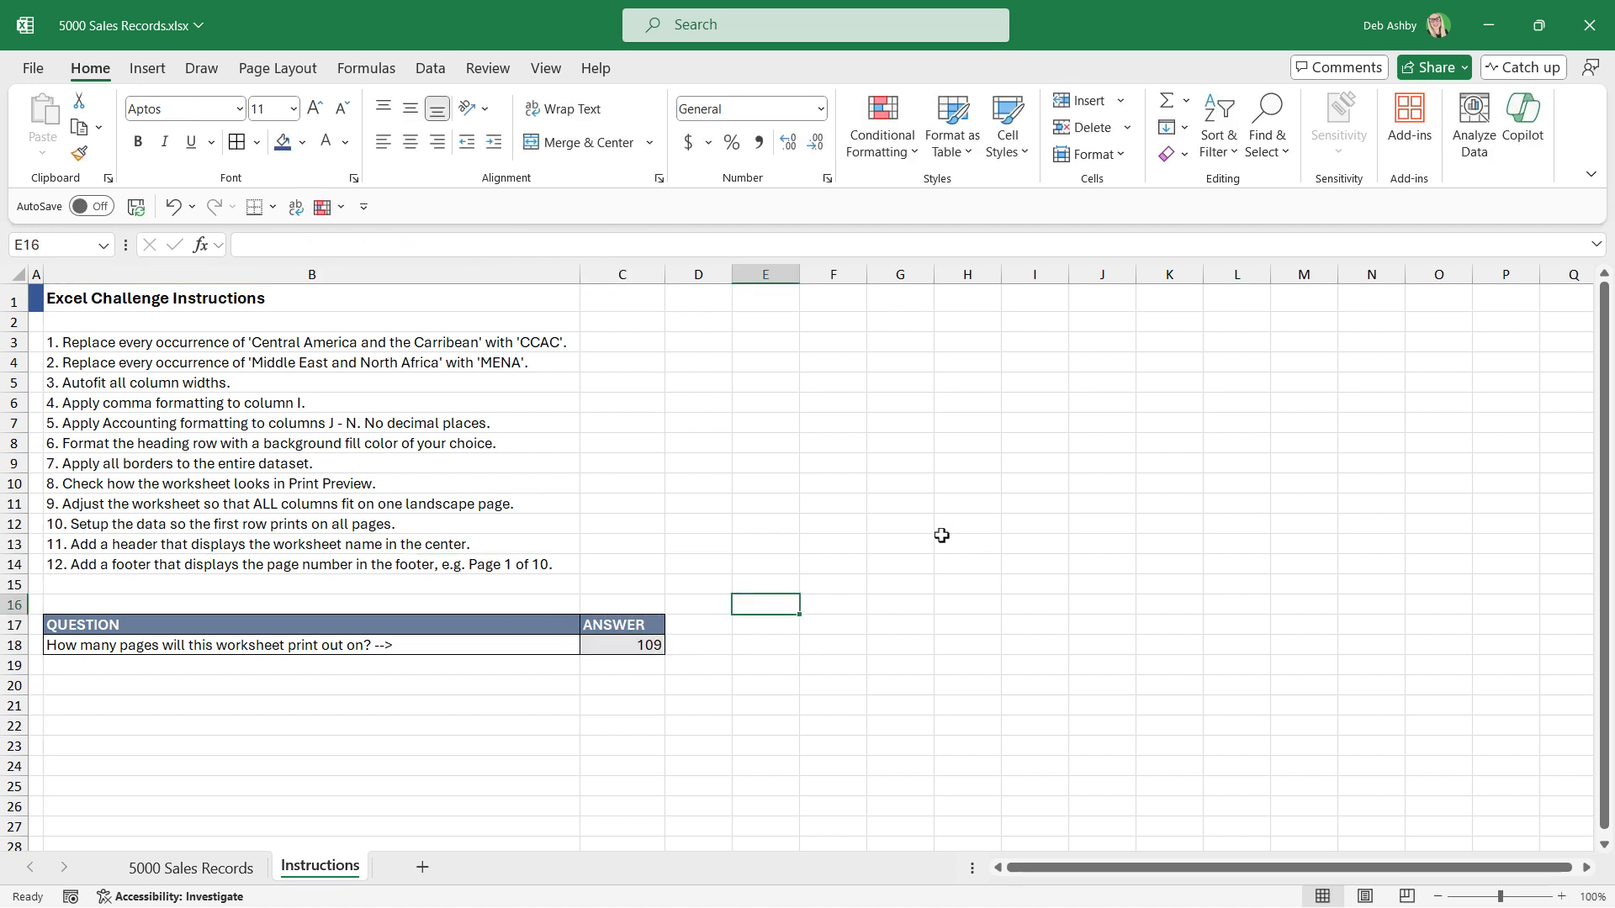